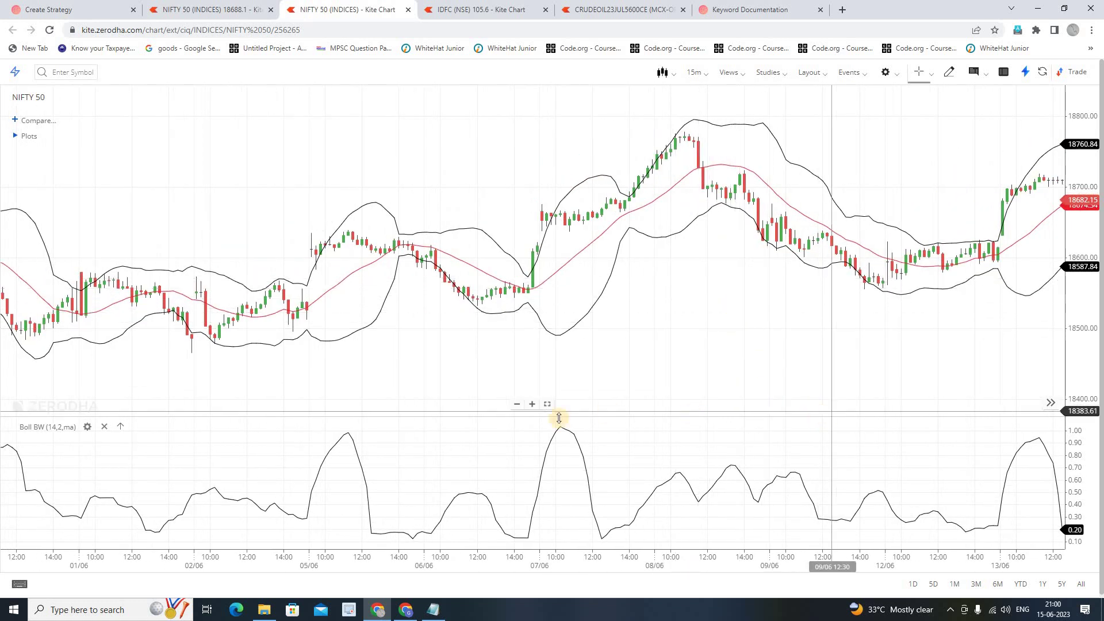
Examine the older NIFTY 50 15-minute candles, Bollinger Bands and bandwidth indicator back to mid-May
{"action": "left_click_drag", "start_coordinate": [409, 370], "coordinate": [771, 288]}
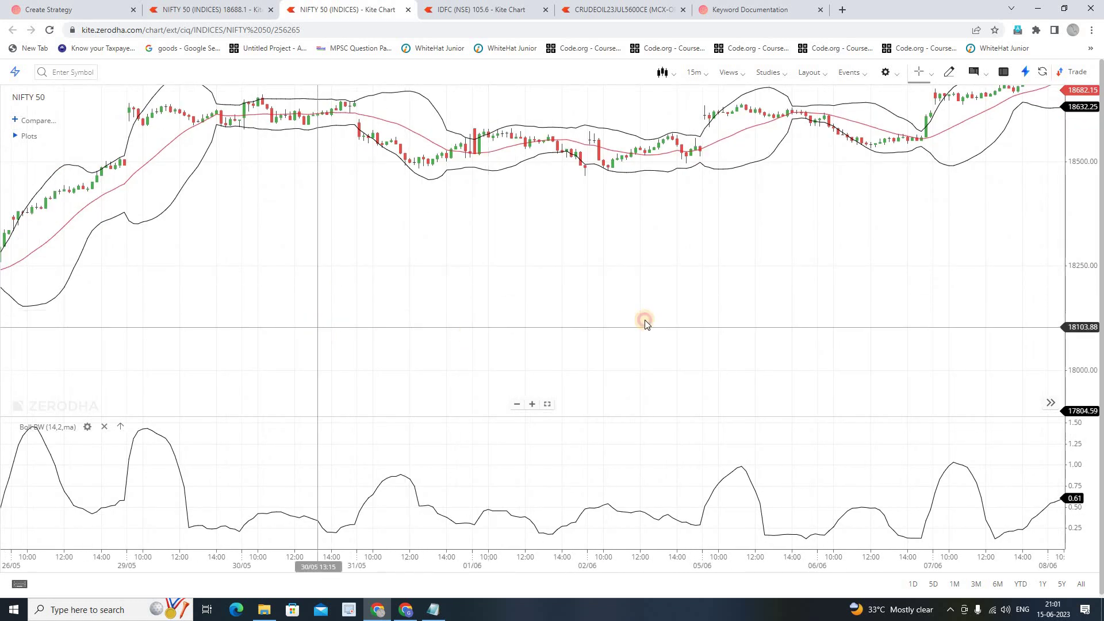
{"action": "left_click_drag", "start_coordinate": [646, 320], "coordinate": [793, 310]}
{"action": "left_click_drag", "start_coordinate": [448, 325], "coordinate": [804, 366]}
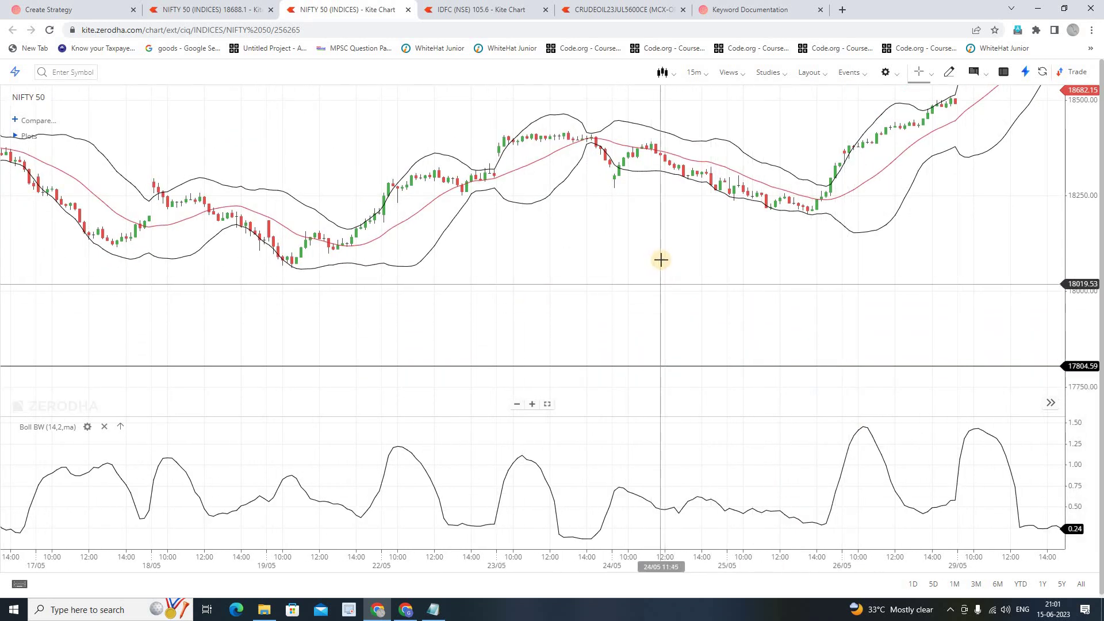
{"action": "left_click_drag", "start_coordinate": [614, 310], "coordinate": [858, 306]}
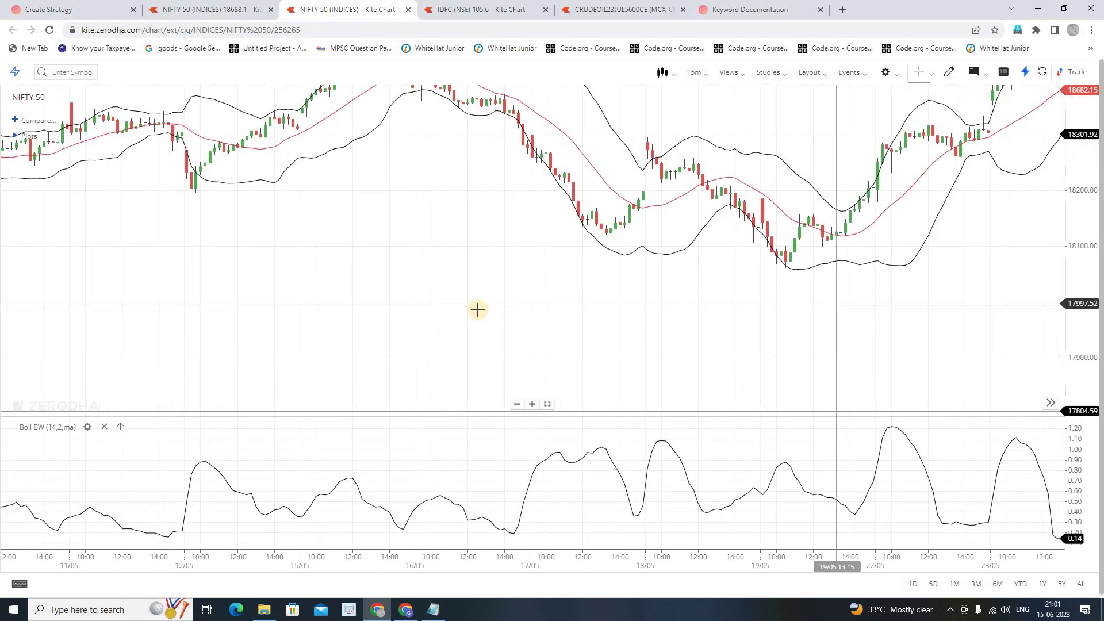
{"action": "left_click_drag", "start_coordinate": [537, 312], "coordinate": [507, 273]}
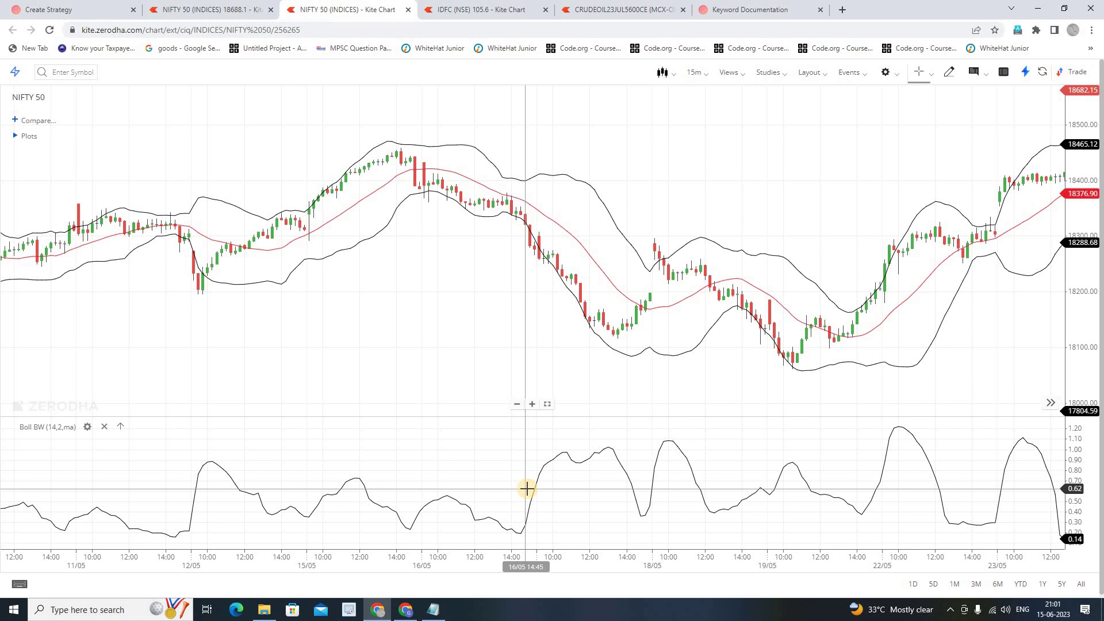
Switch to the Tradetron Create Strategy page and name the strategy "Nifty option Buying Strategy by" followed by the author's name
{"action": "left_click", "coordinate": [94, 13]}
{"action": "left_click", "coordinate": [311, 236]}
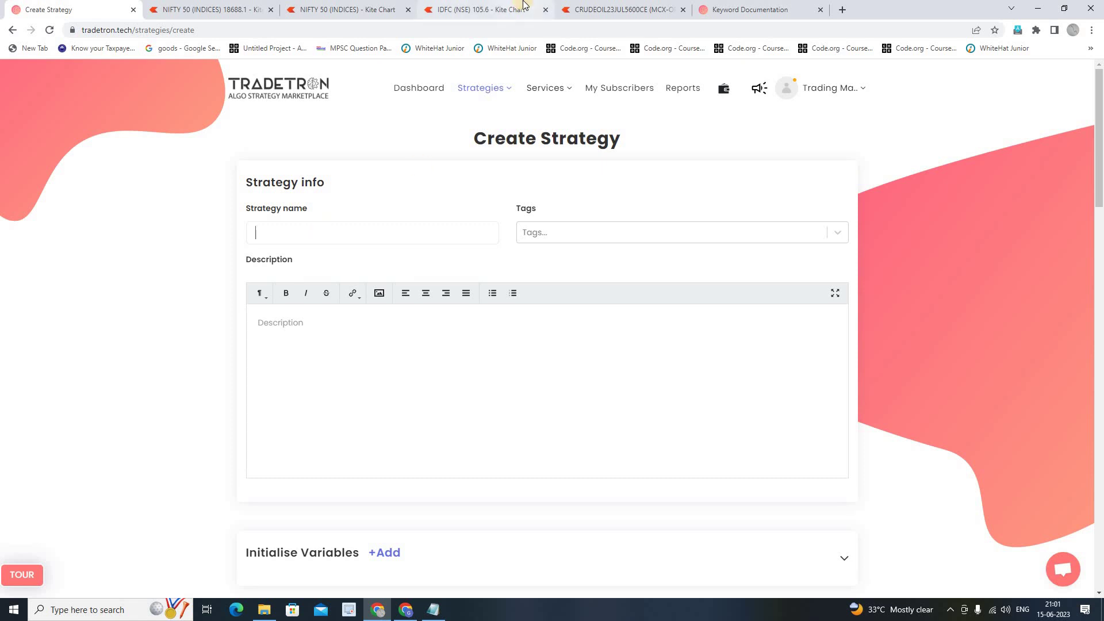
{"action": "type", "text": "fty option Buying Strategy by Mr"}
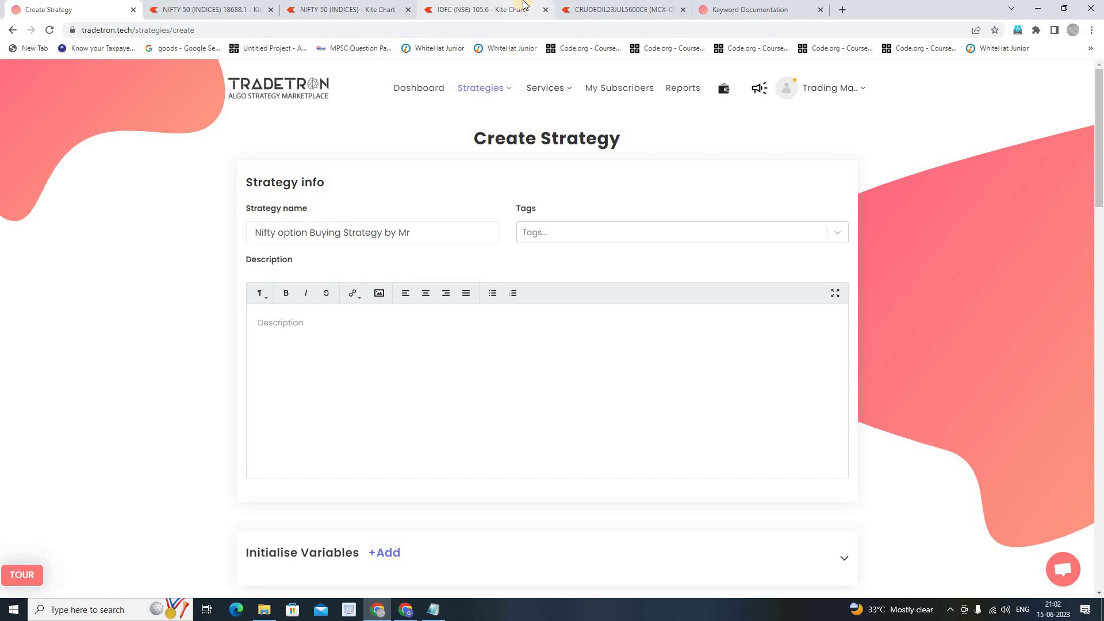
{"action": "type", "text": "Kunal"}
{"action": "key", "text": "BackSpace"}
{"action": "key", "text": "BackSpace"}
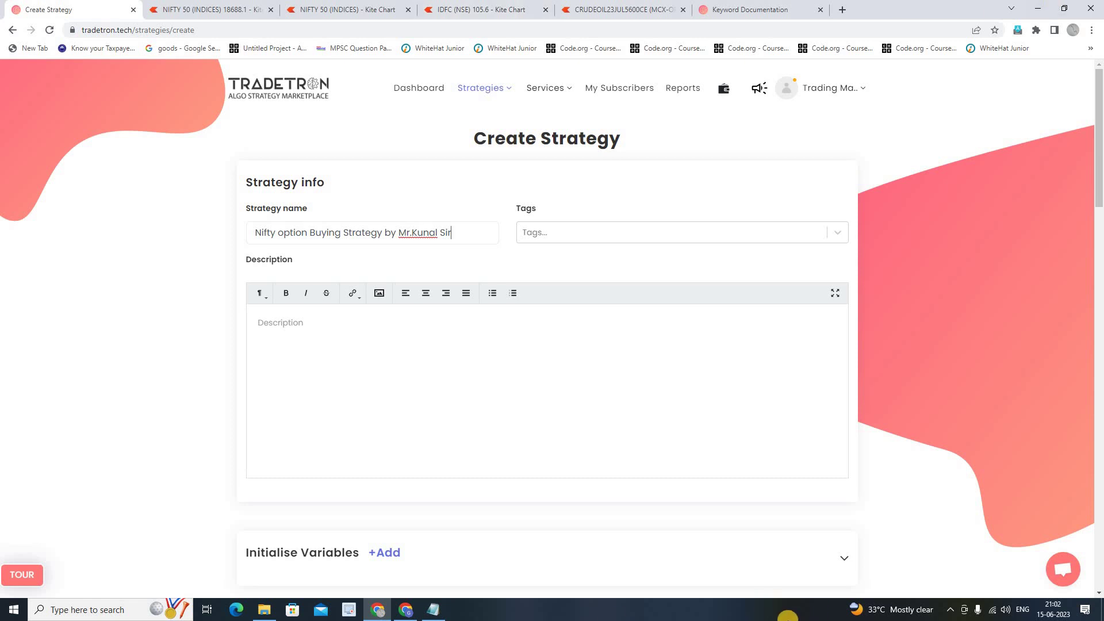
Save the new strategy with its default settings and close the creation confirmation
{"action": "scroll", "coordinate": [502, 402], "scroll_direction": "down", "scroll_amount": 1}
{"action": "scroll", "coordinate": [501, 402], "scroll_direction": "down", "scroll_amount": 20}
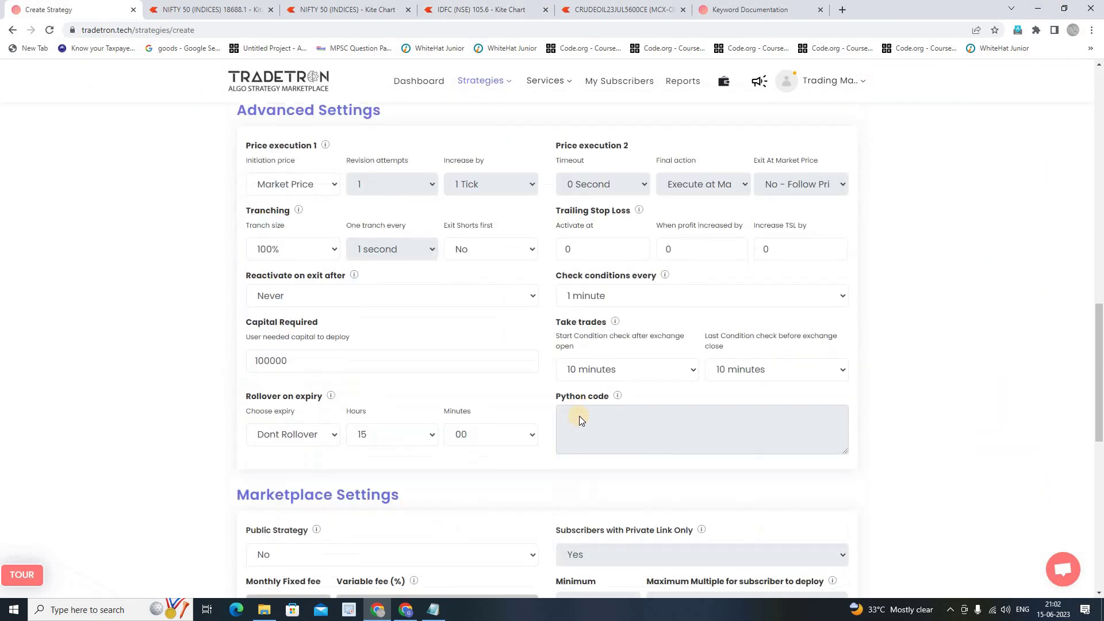
{"action": "left_click", "coordinate": [534, 251]}
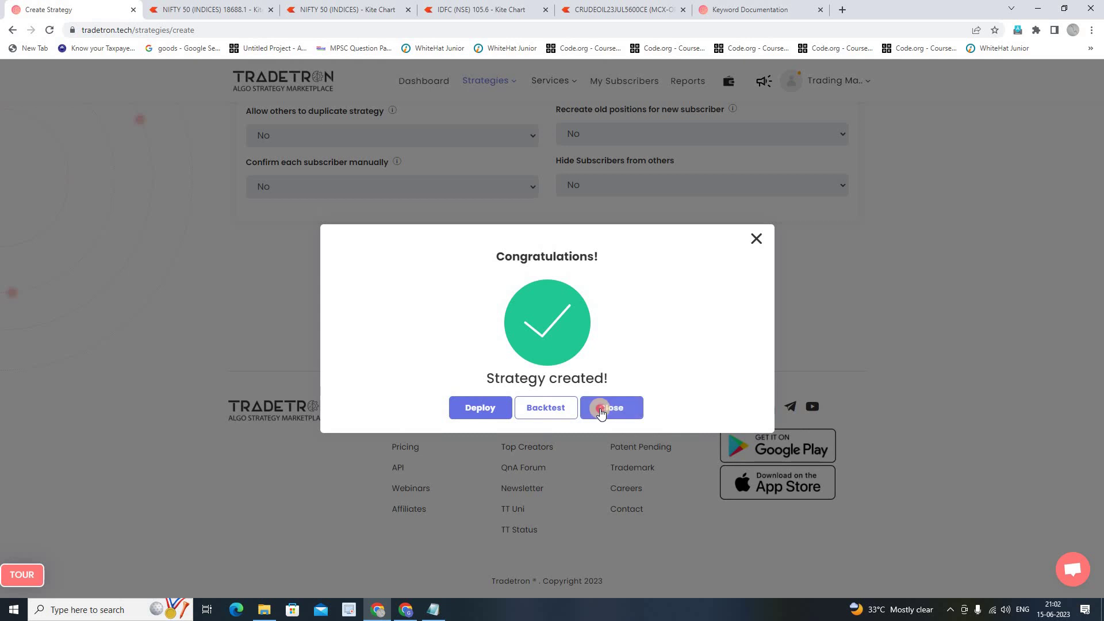
{"action": "left_click", "coordinate": [600, 409]}
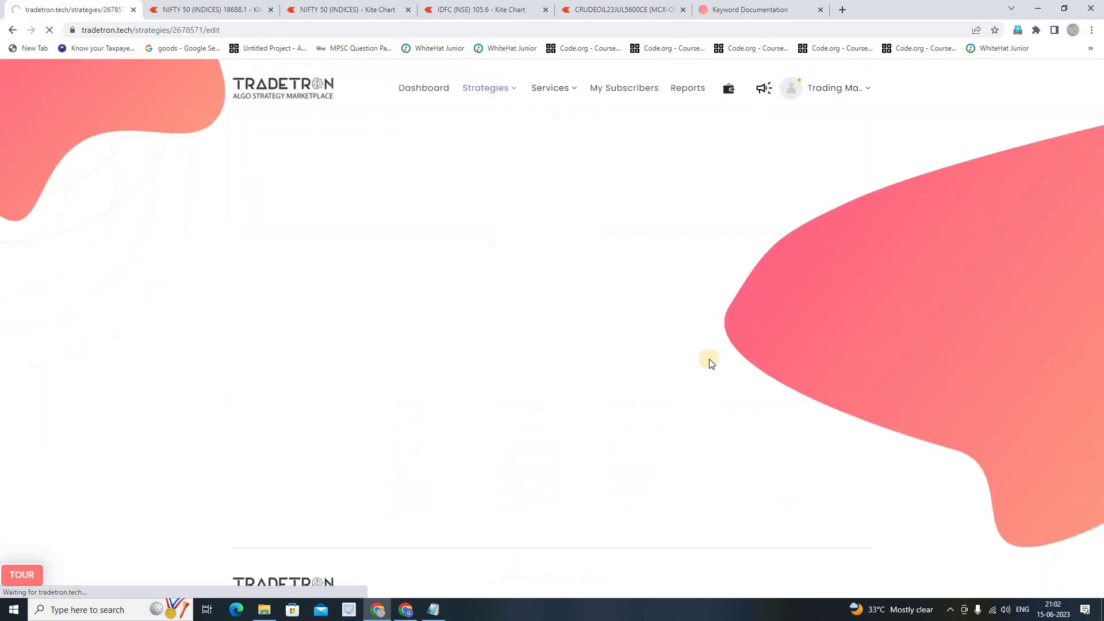
Add a second set to the strategy below Set 1
{"action": "scroll", "coordinate": [543, 473], "scroll_direction": "down", "scroll_amount": 8}
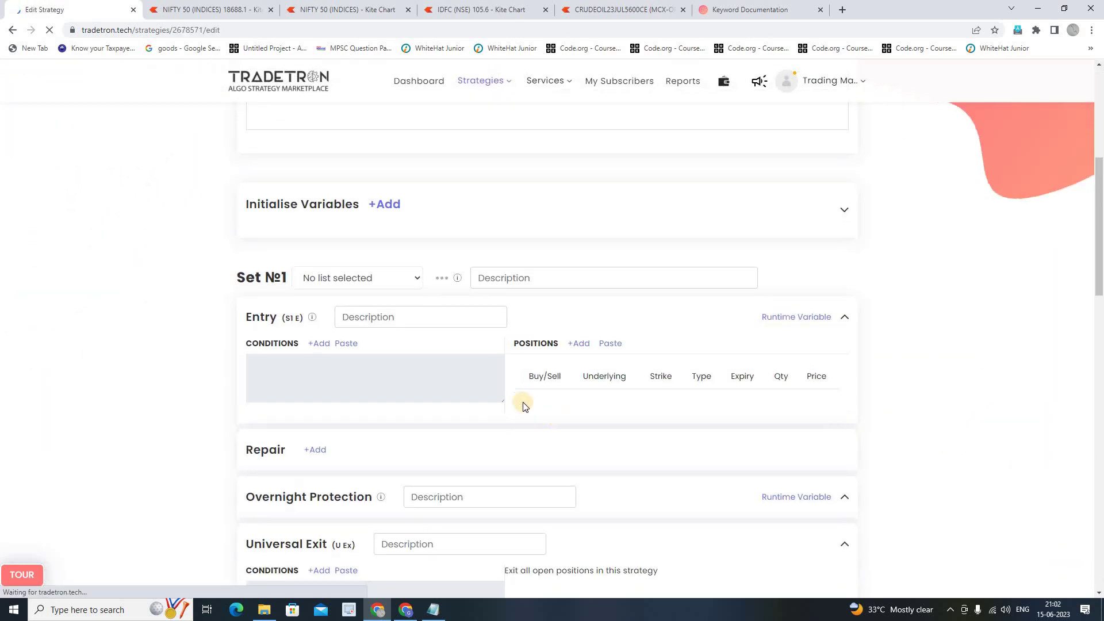
{"action": "scroll", "coordinate": [569, 357], "scroll_direction": "down", "scroll_amount": 4}
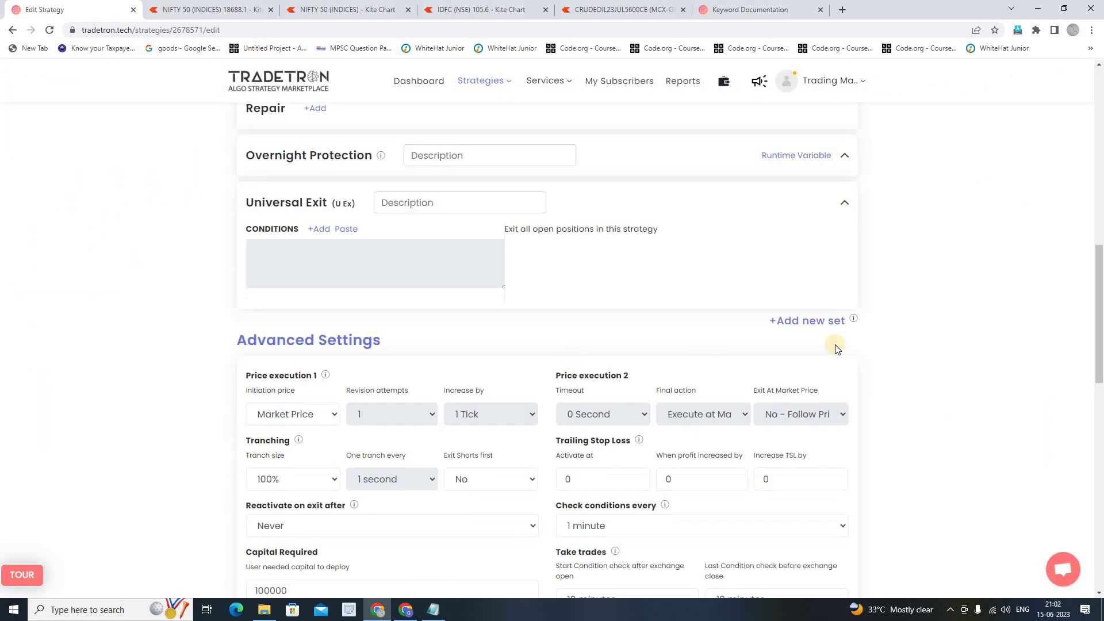
{"action": "left_click", "coordinate": [793, 322]}
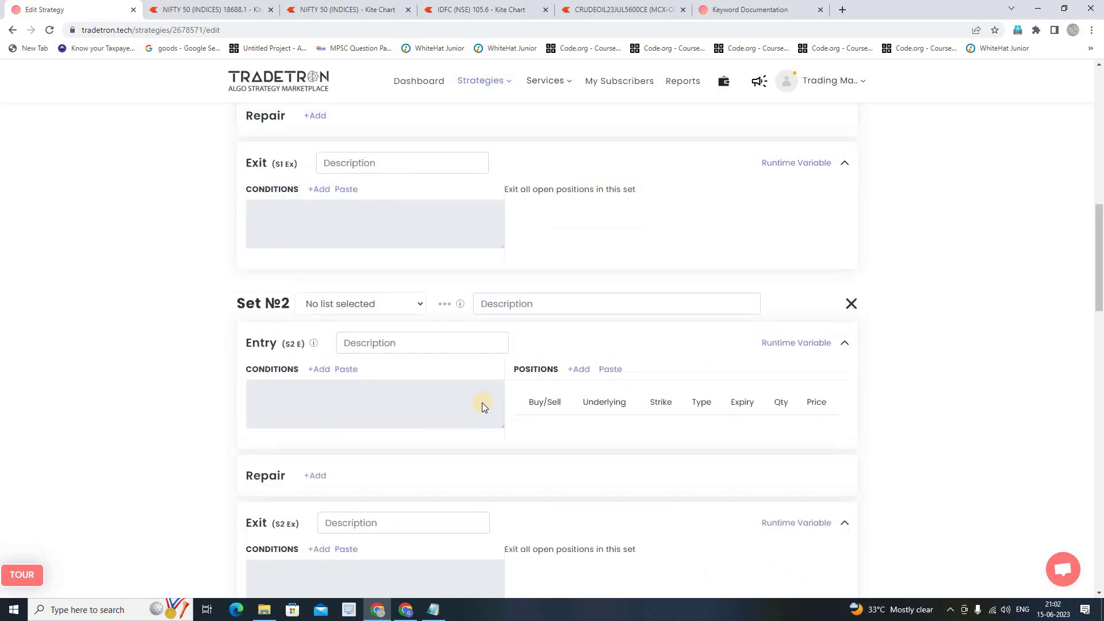
Start a new entry condition for Set 1 with the Time keyword for the NSE exchange
{"action": "scroll", "coordinate": [345, 320], "scroll_direction": "up", "scroll_amount": 4}
{"action": "left_click", "coordinate": [322, 233]}
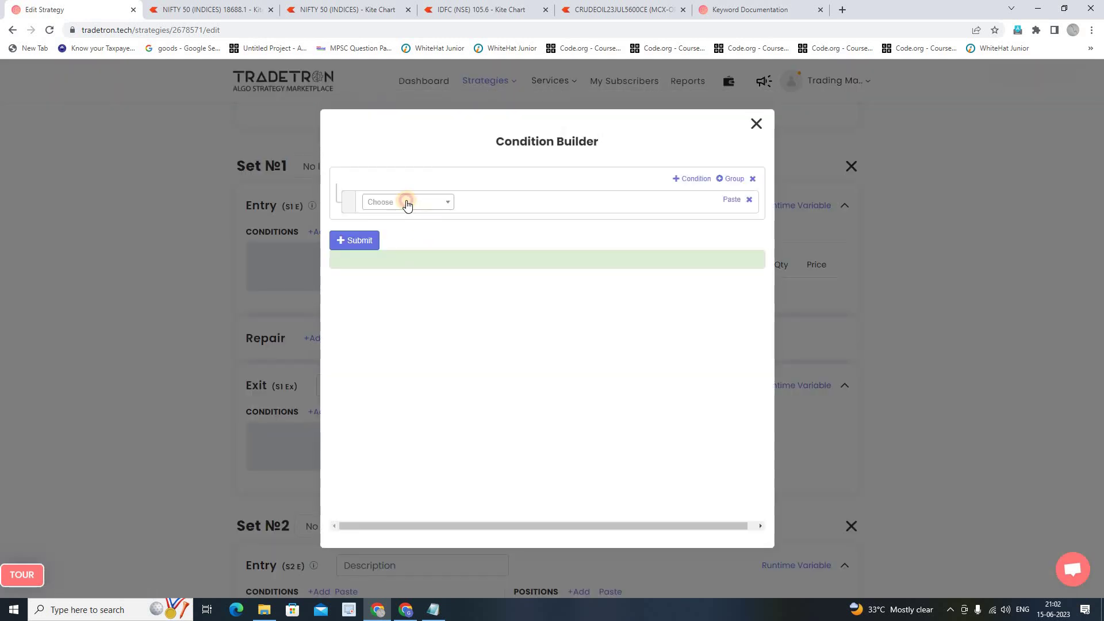
{"action": "left_click", "coordinate": [407, 203]}
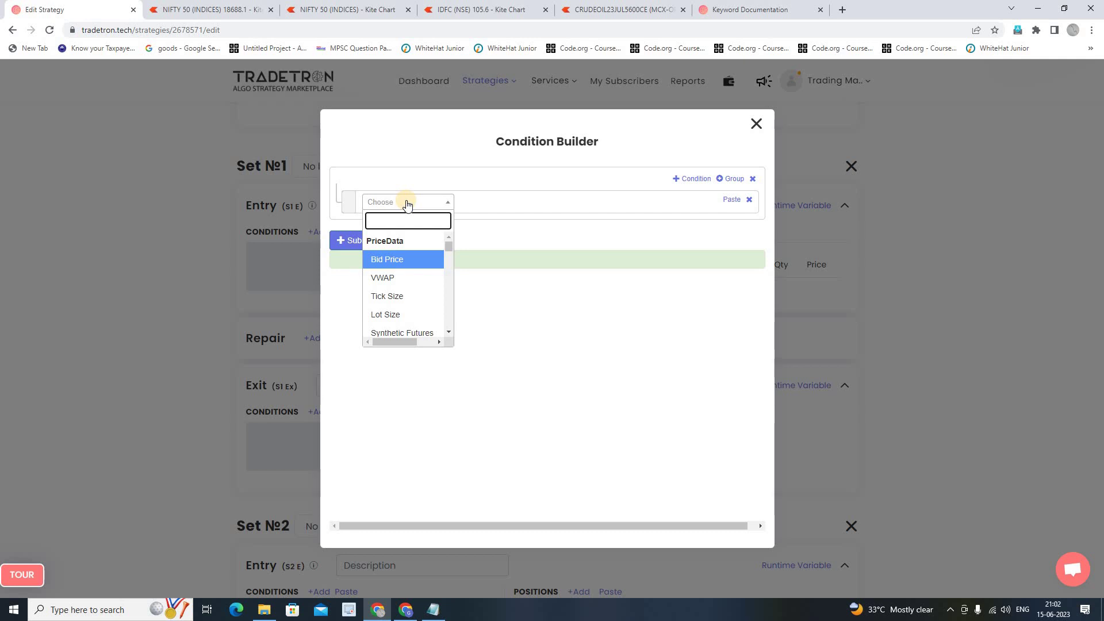
{"action": "type", "text": "time"}
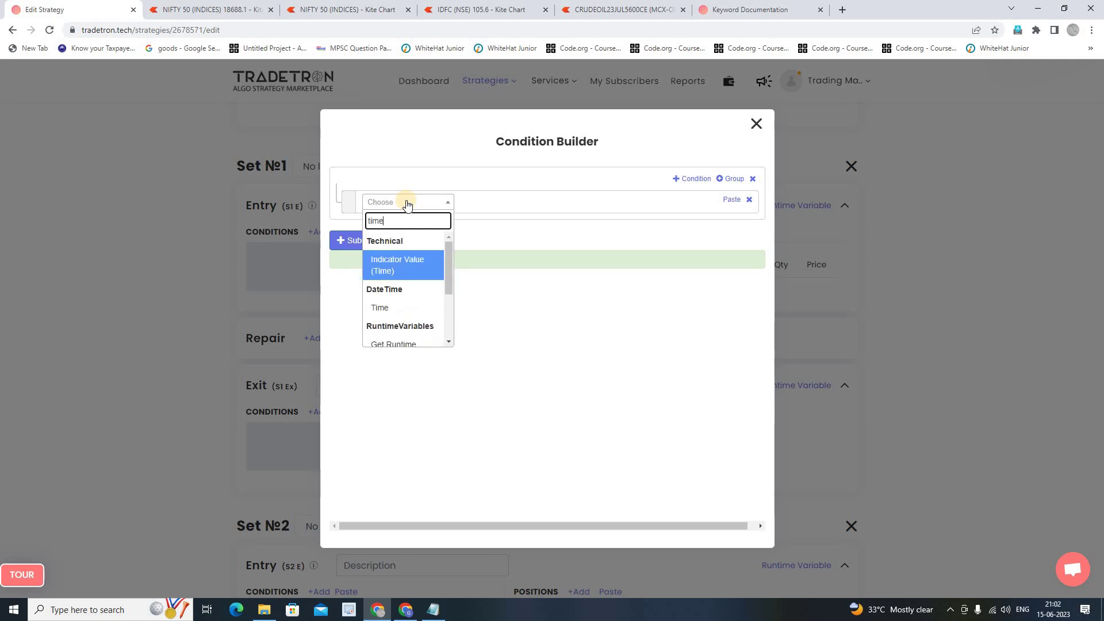
{"action": "left_click", "coordinate": [403, 306]}
{"action": "left_click", "coordinate": [589, 439]}
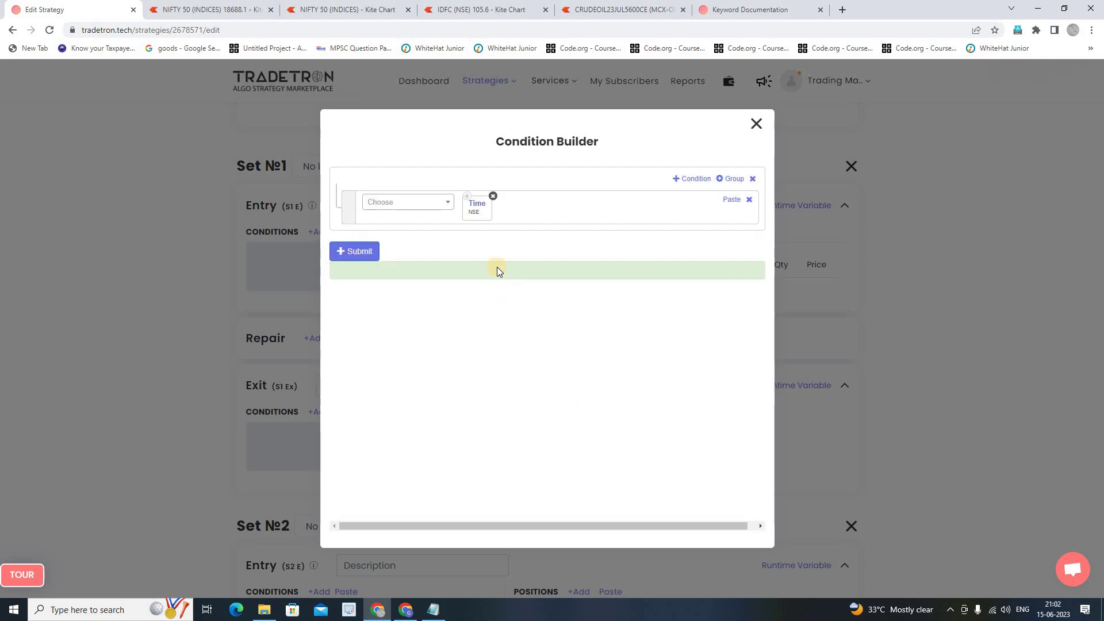
Complete the time condition with the >= operator and the Number keyword set to 0920
{"action": "left_click", "coordinate": [424, 204]}
{"action": "left_click_drag", "start_coordinate": [451, 247], "coordinate": [447, 323]}
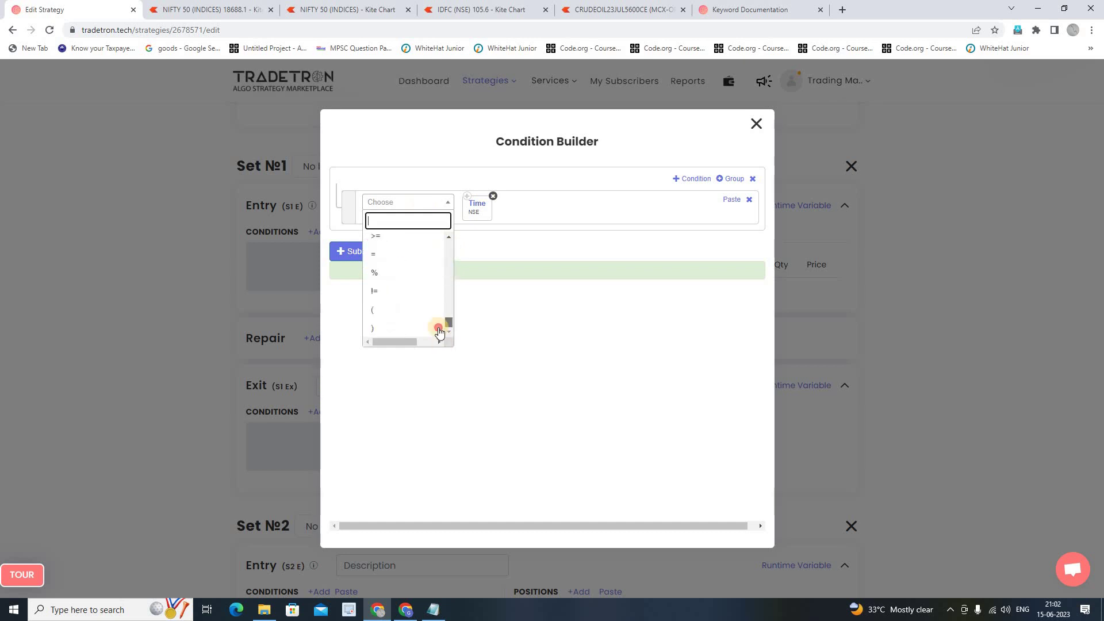
{"action": "left_click", "coordinate": [398, 237]}
{"action": "left_click", "coordinate": [403, 204]}
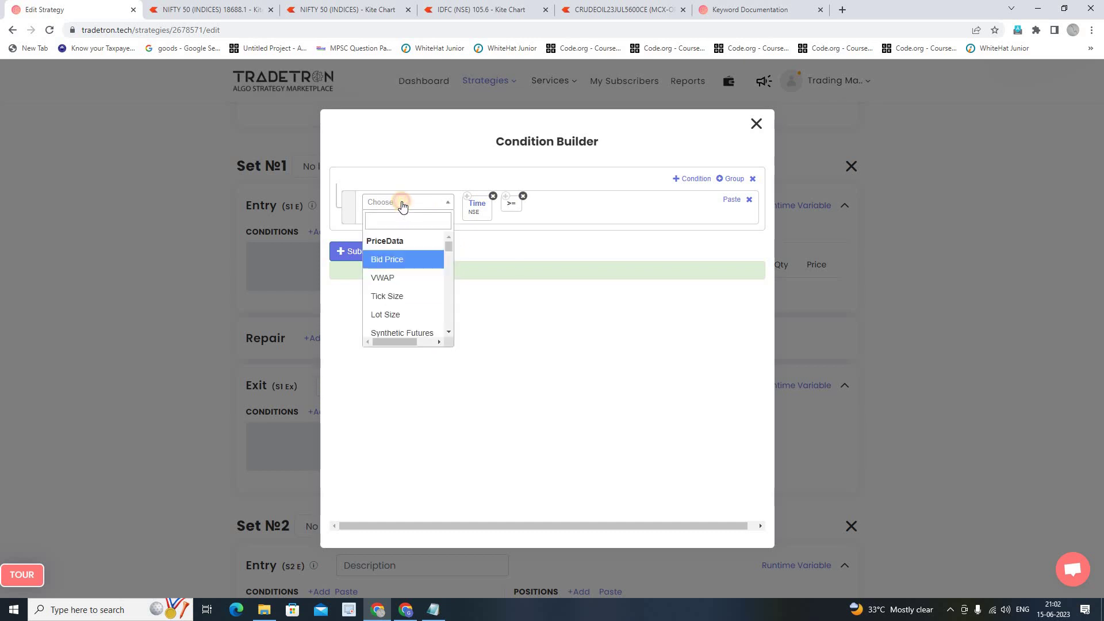
{"action": "type", "text": "number"}
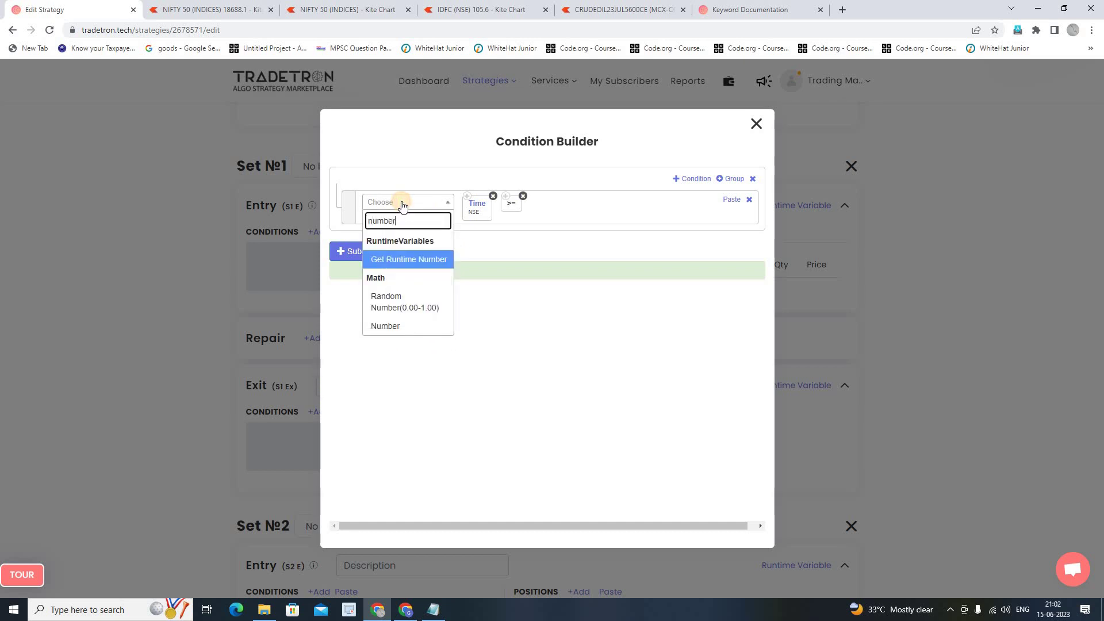
{"action": "left_click", "coordinate": [391, 326]}
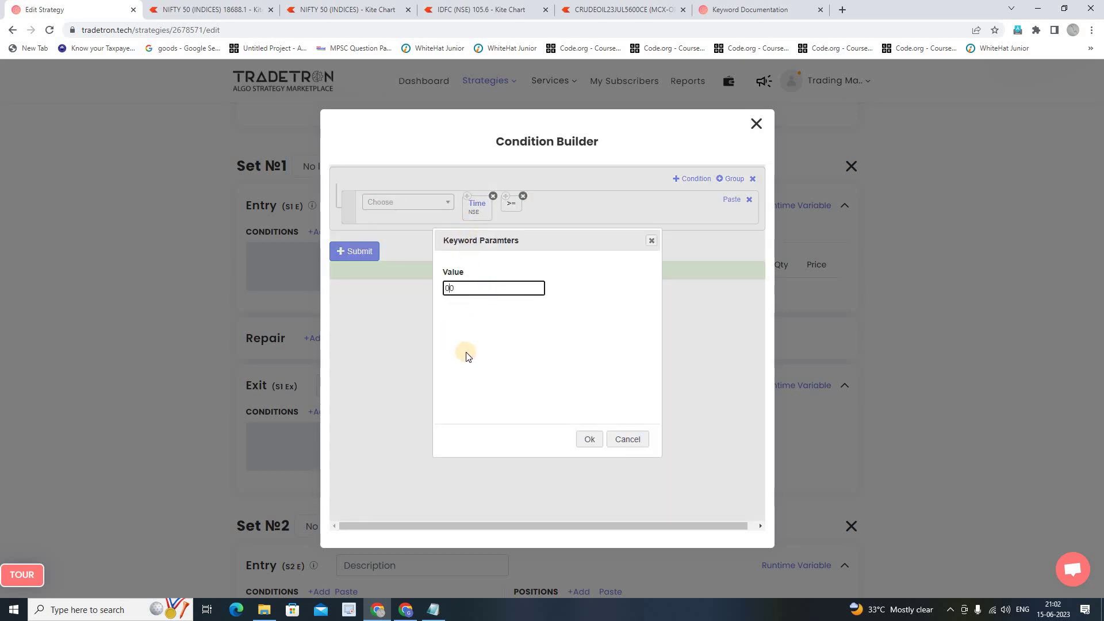
{"action": "type", "text": "09120"}
{"action": "left_click", "coordinate": [460, 289]}
{"action": "left_click", "coordinate": [589, 439]}
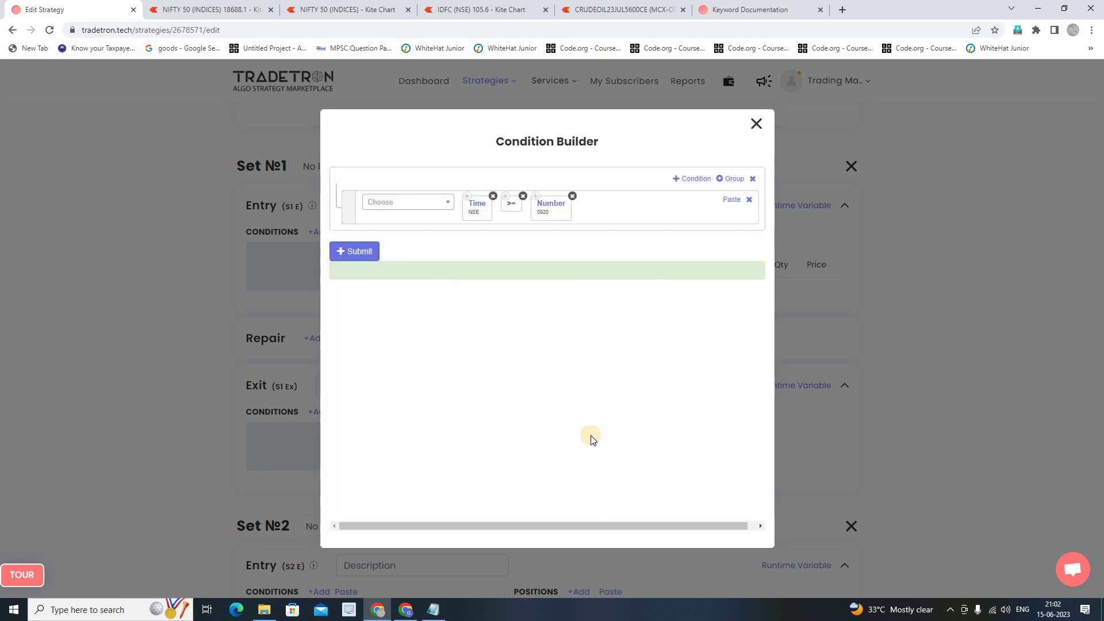
Add a second AND condition to the Set 1 entry with the Open positions keyword for NIFTY 50
{"action": "left_click", "coordinate": [693, 179]}
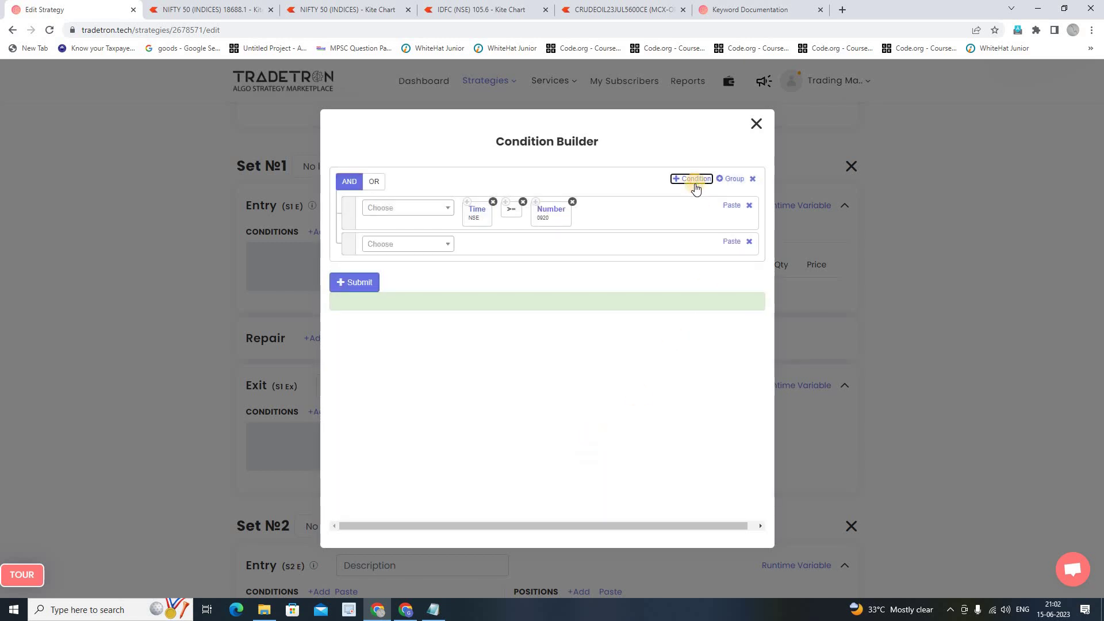
{"action": "left_click", "coordinate": [410, 247]}
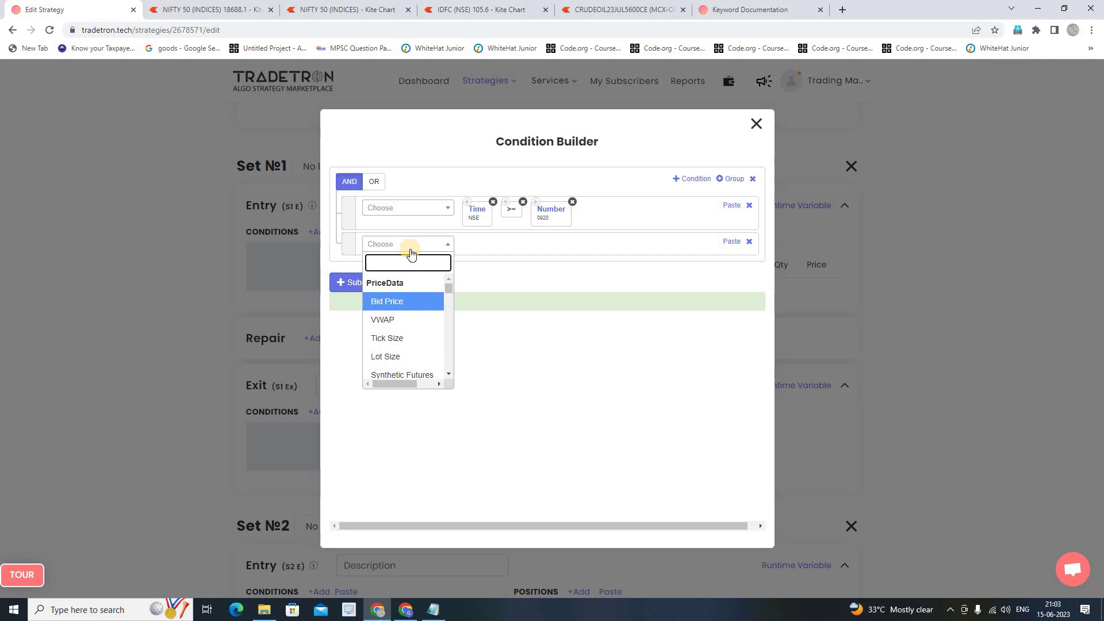
{"action": "type", "text": "open"}
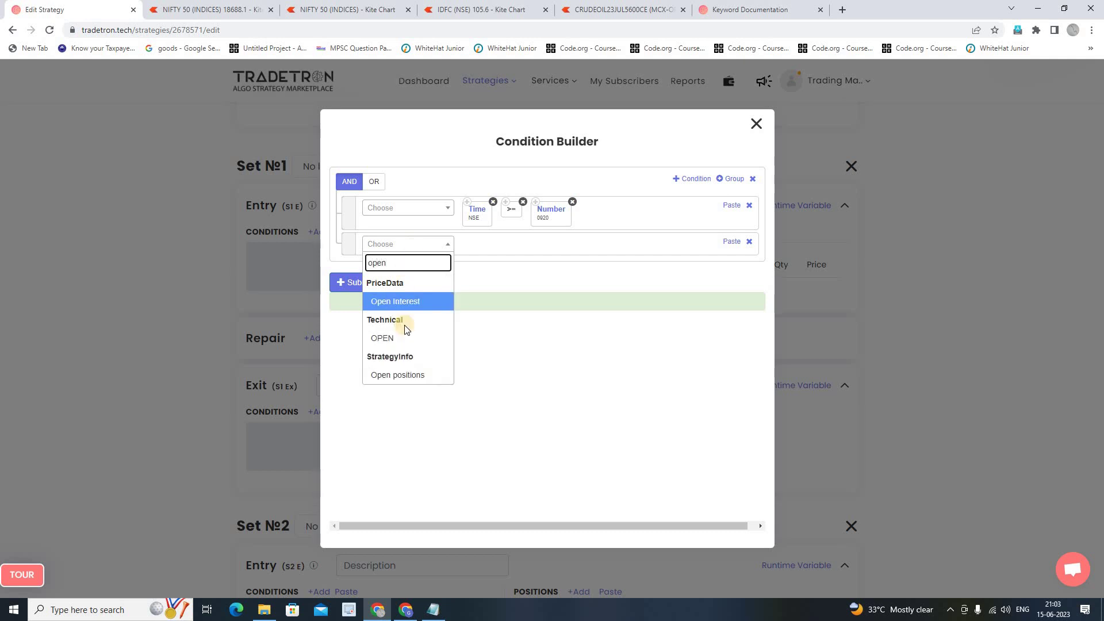
{"action": "left_click", "coordinate": [409, 375]}
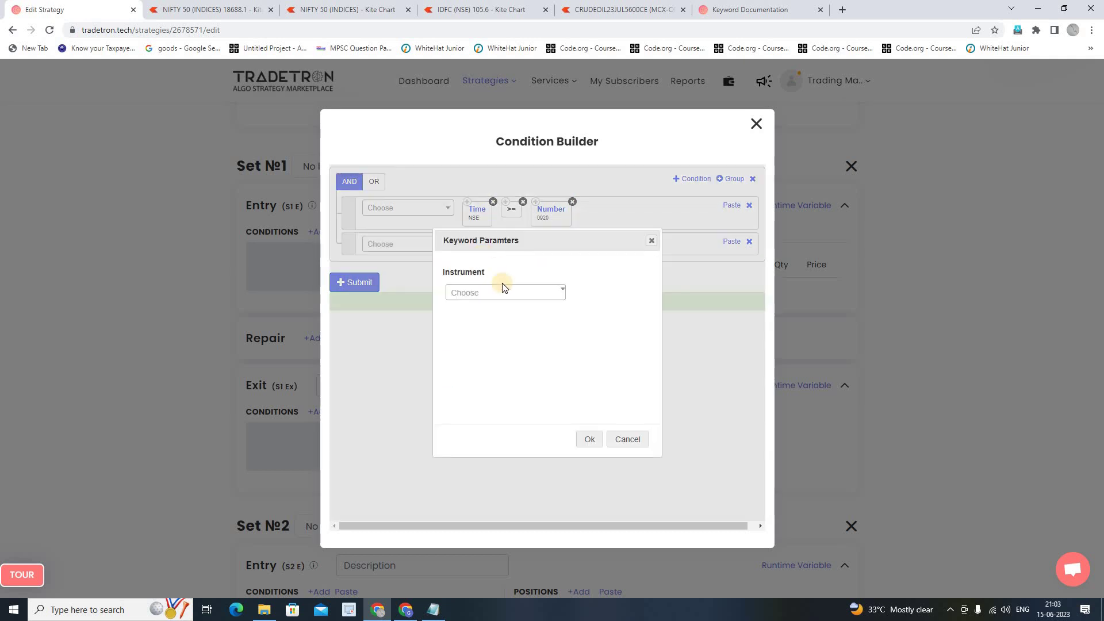
{"action": "left_click", "coordinate": [495, 294]}
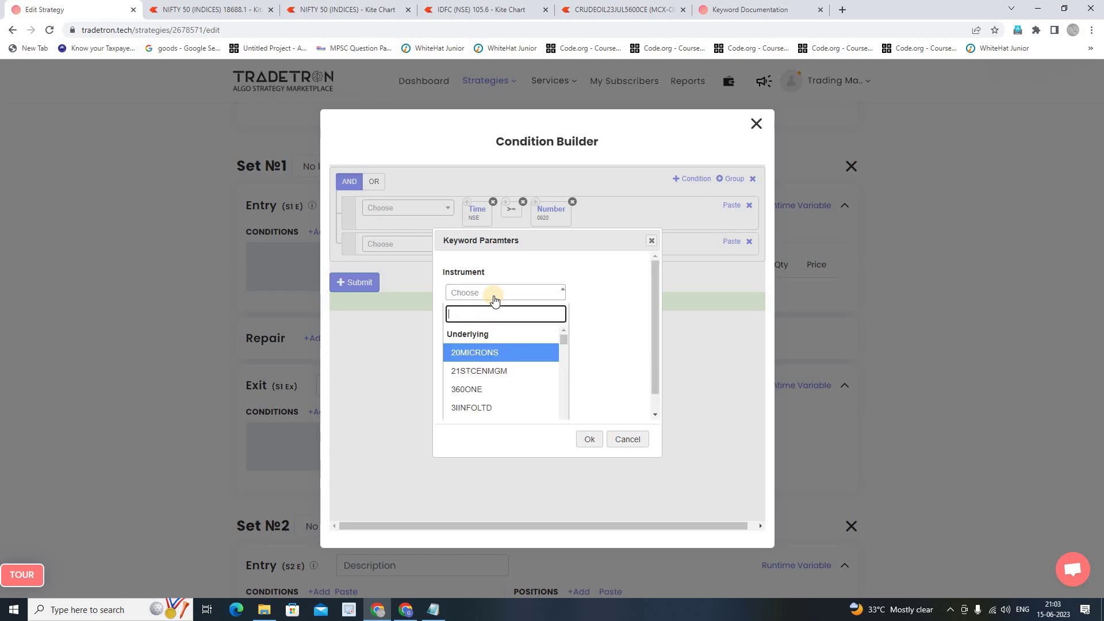
{"action": "type", "text": "nifty"}
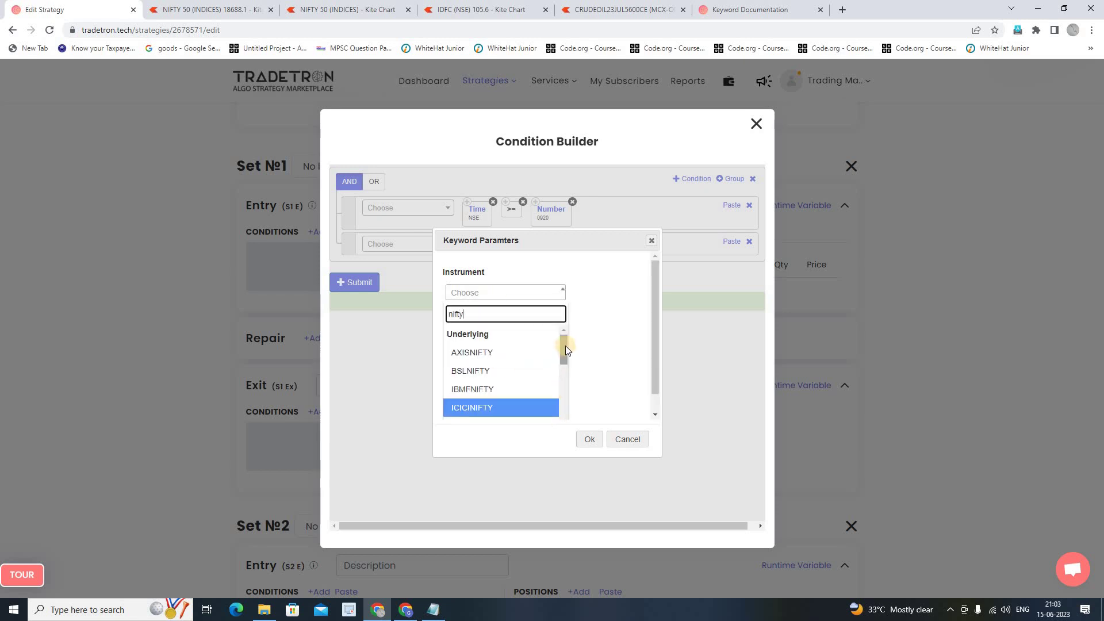
{"action": "left_click_drag", "start_coordinate": [565, 346], "coordinate": [560, 370]}
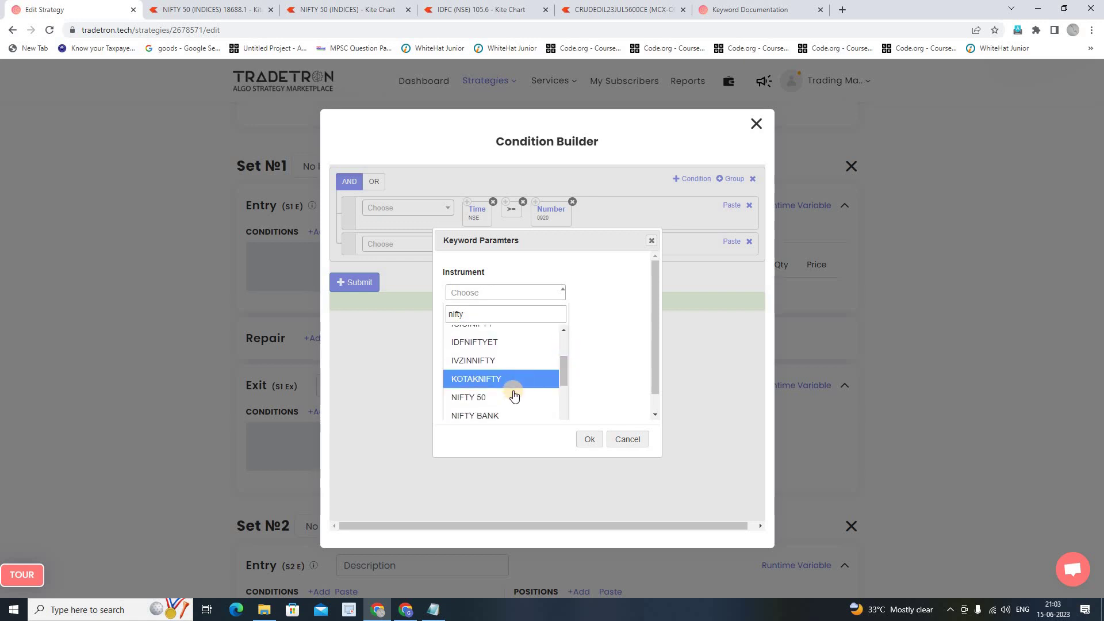
{"action": "left_click", "coordinate": [514, 397]}
{"action": "left_click", "coordinate": [589, 441]}
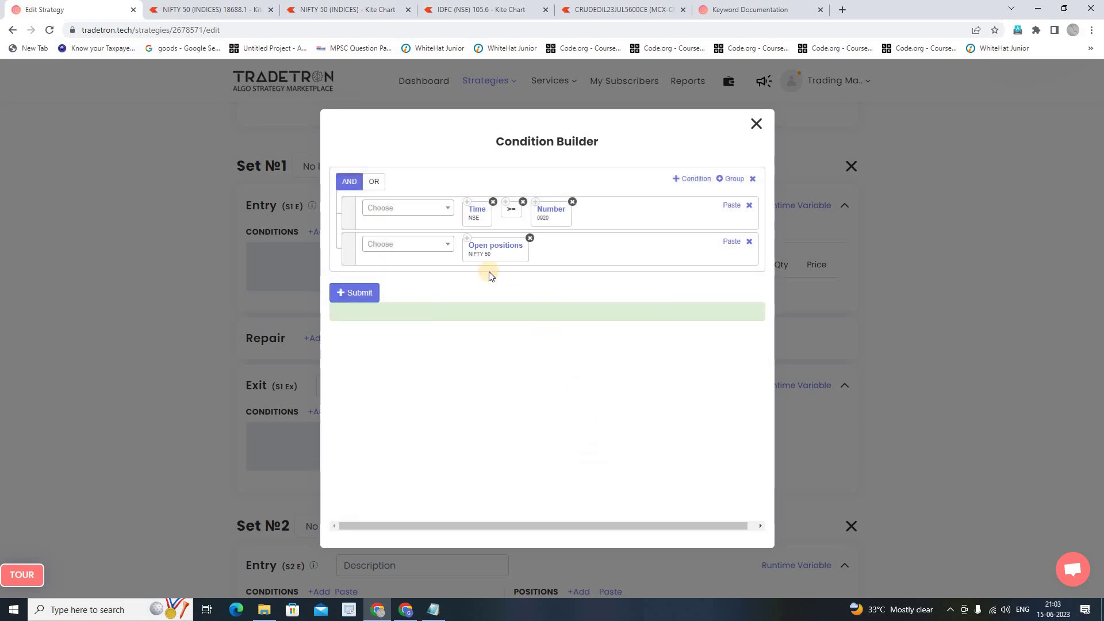
Complete the open positions condition with the = operator and the Number keyword at 0
{"action": "left_click", "coordinate": [416, 254]}
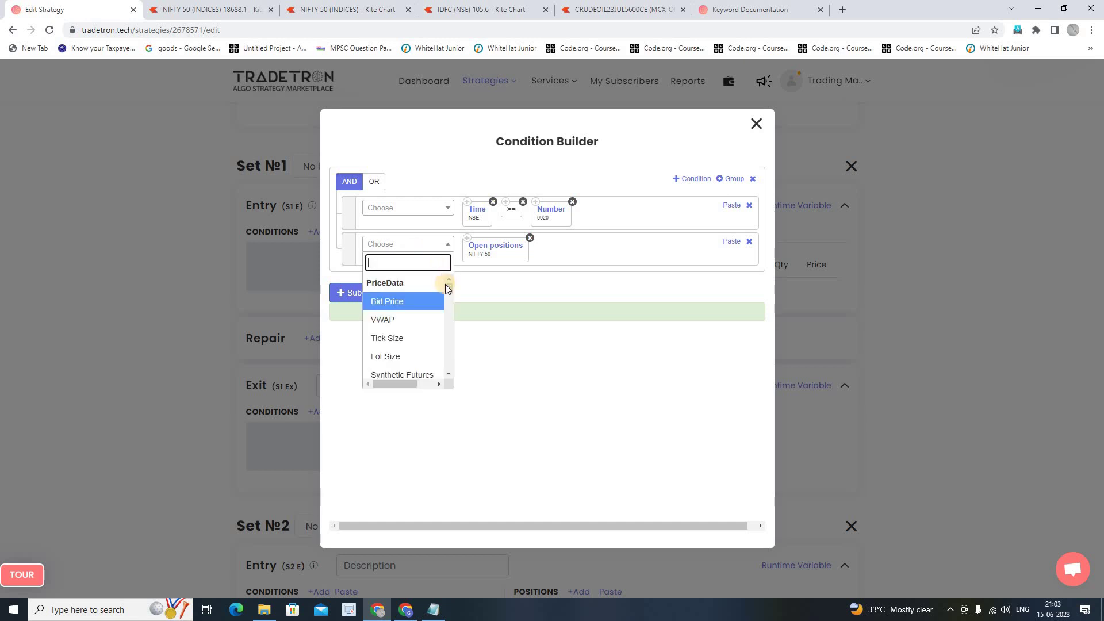
{"action": "left_click_drag", "start_coordinate": [447, 290], "coordinate": [437, 384]}
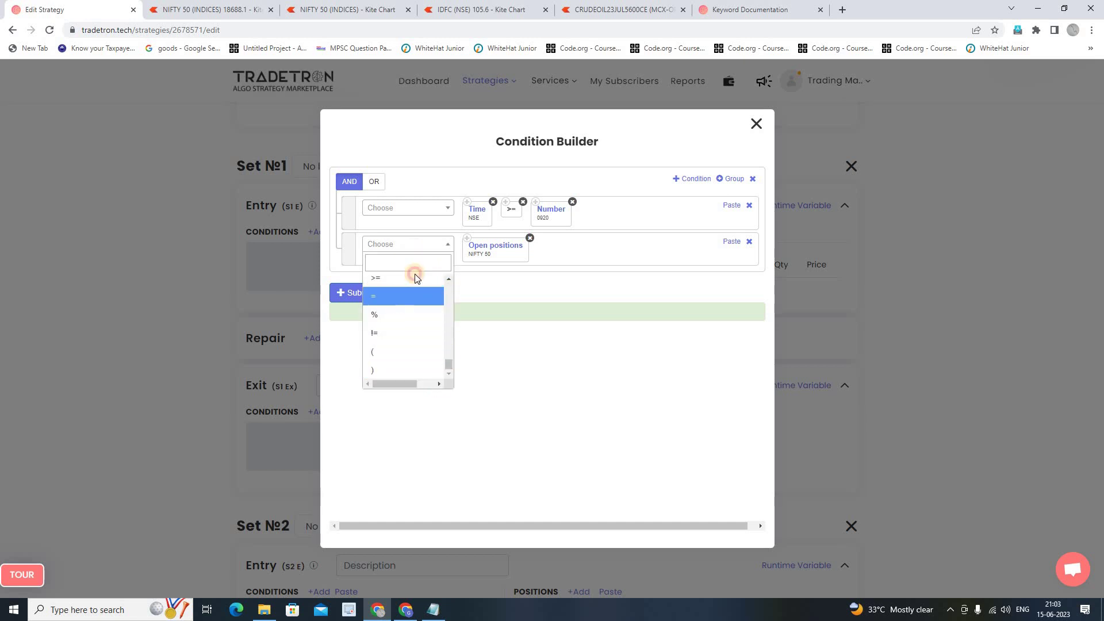
{"action": "left_click", "coordinate": [405, 296]}
{"action": "left_click", "coordinate": [410, 246]}
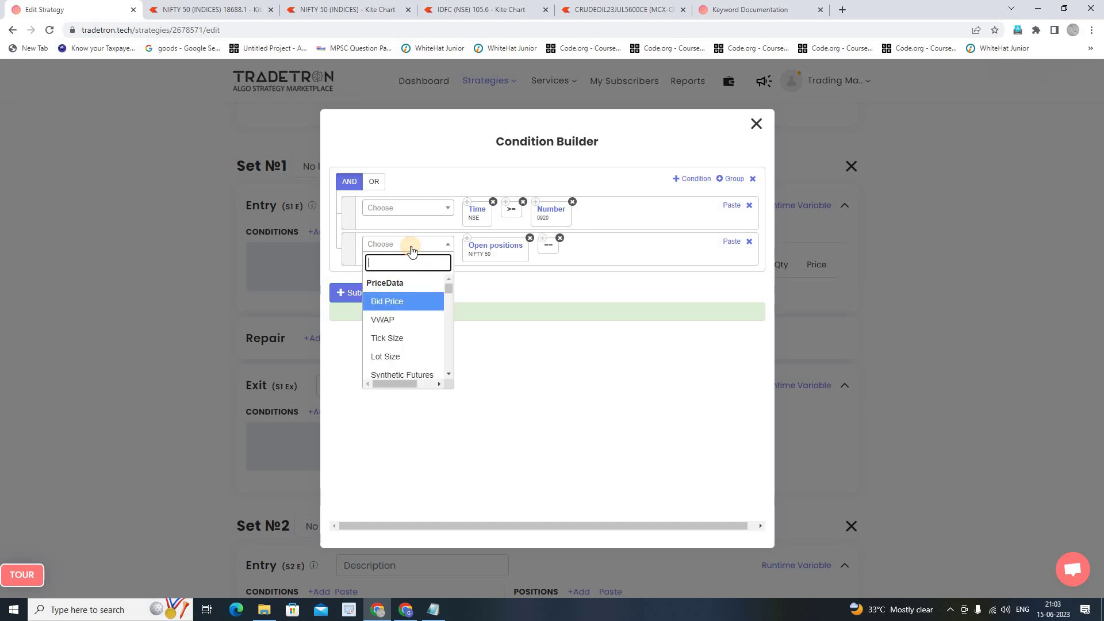
{"action": "type", "text": "number"}
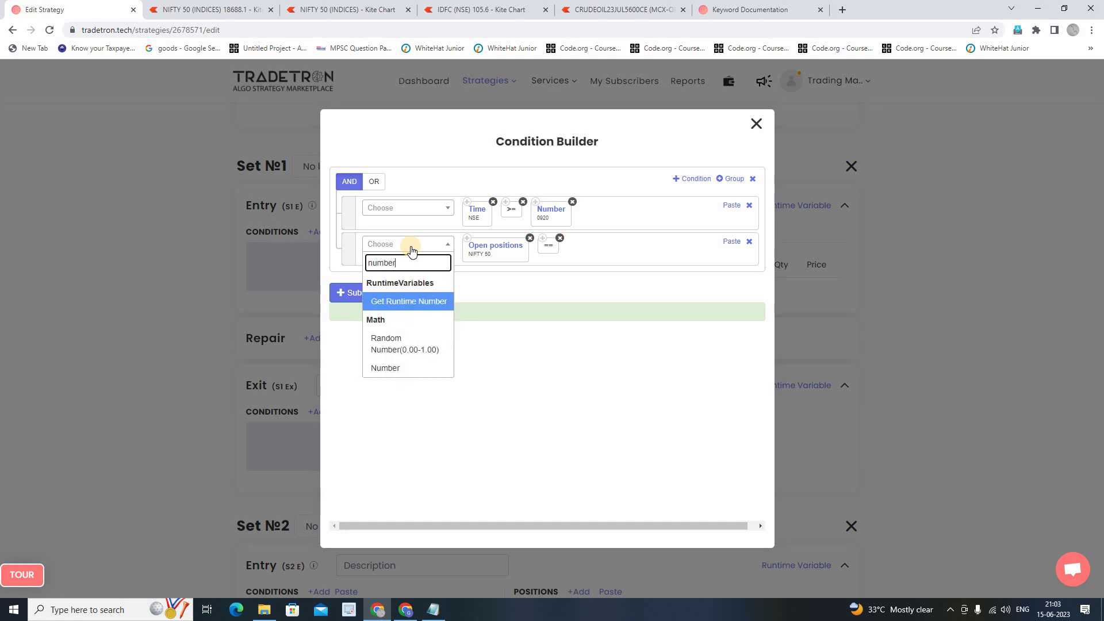
{"action": "left_click", "coordinate": [401, 367]}
{"action": "left_click", "coordinate": [589, 440]}
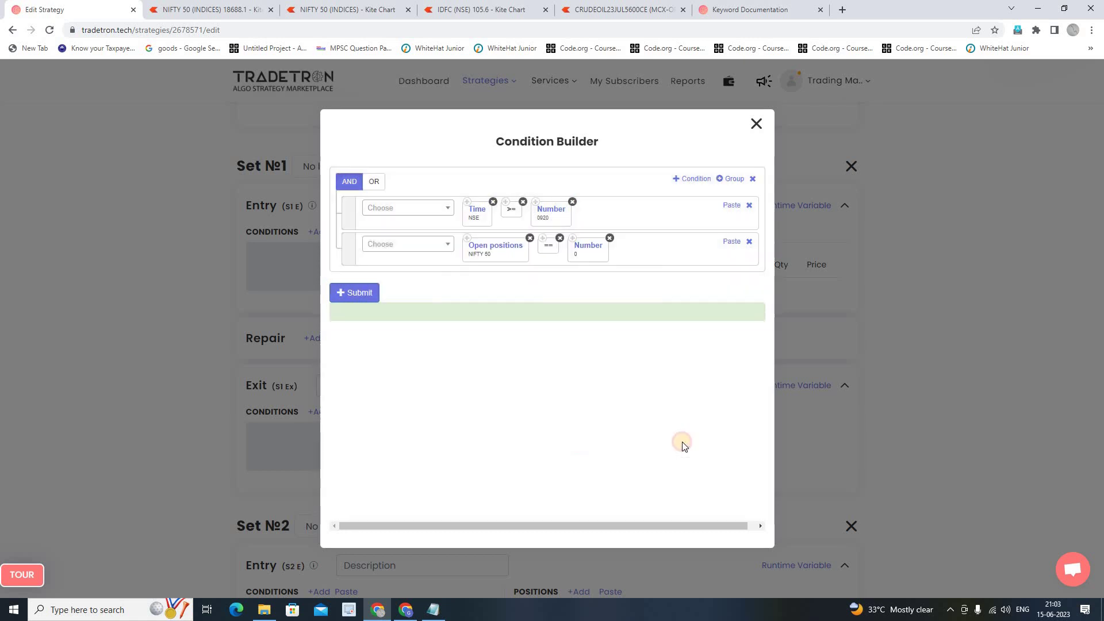
Add a third AND condition to the Set 1 entry with the Position keyword, using the CLOSE series at position -1
{"action": "left_click", "coordinate": [697, 179]}
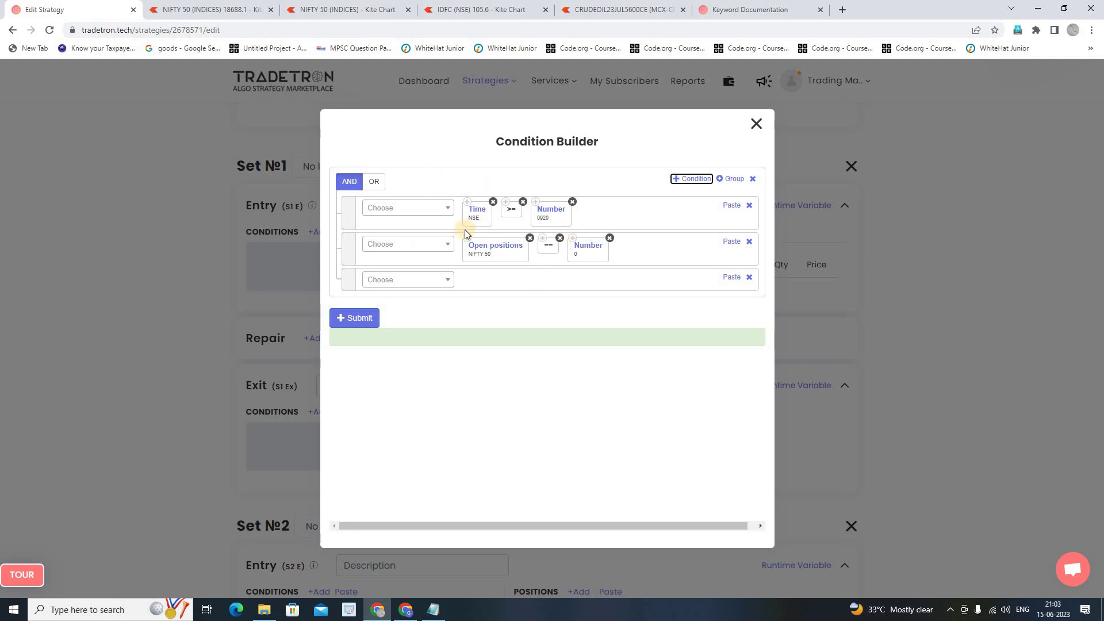
{"action": "left_click", "coordinate": [399, 280]}
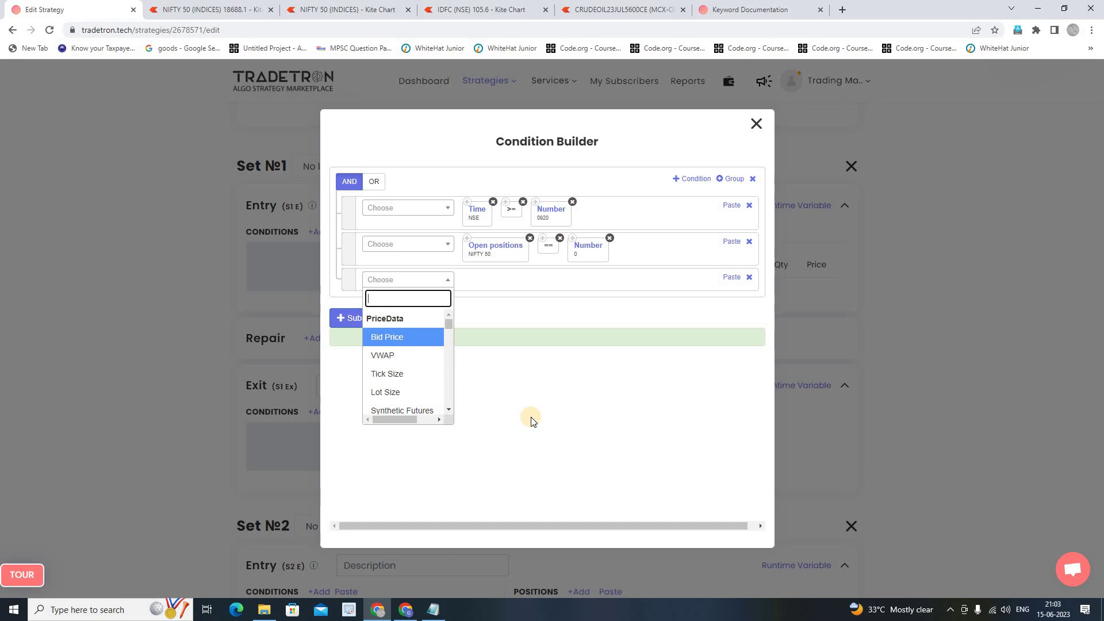
{"action": "type", "text": "posi"}
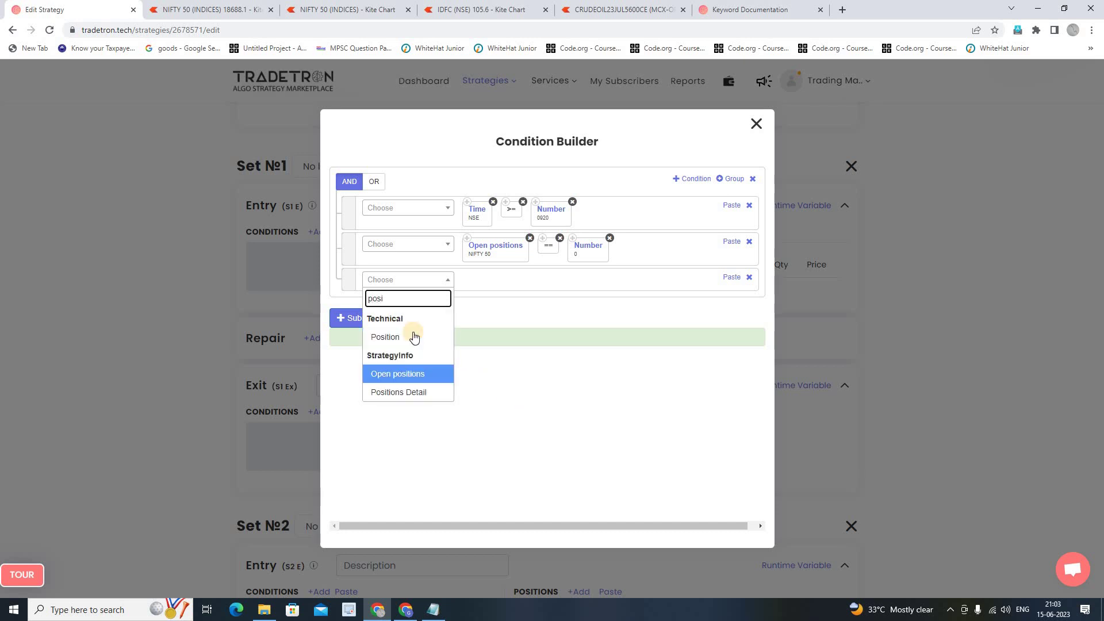
{"action": "left_click", "coordinate": [410, 337]}
{"action": "left_click", "coordinate": [491, 296]}
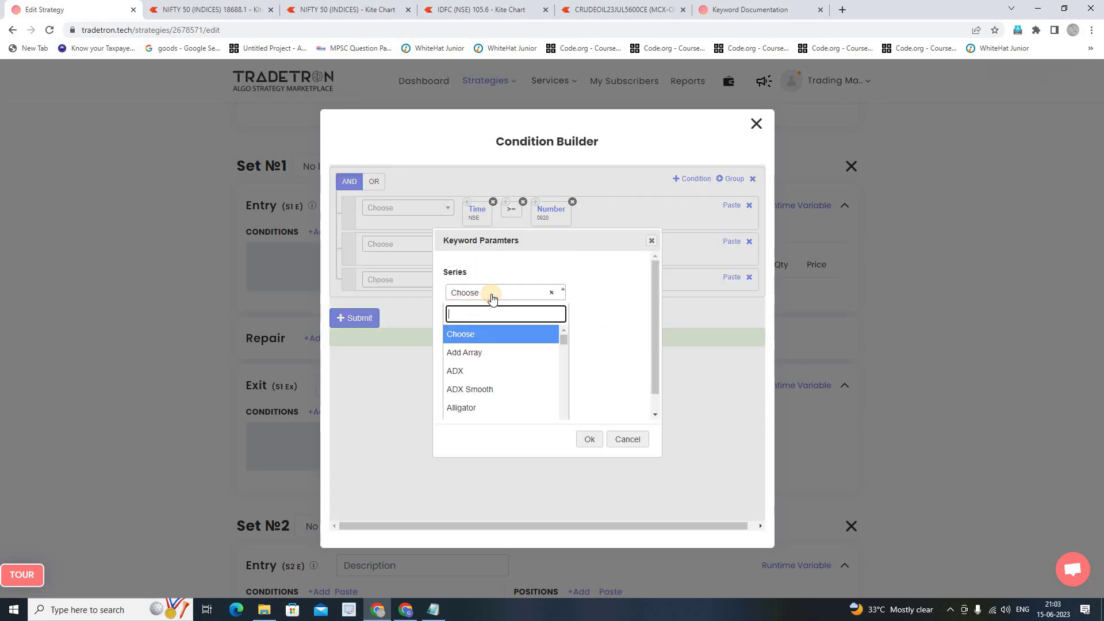
{"action": "type", "text": "clo"}
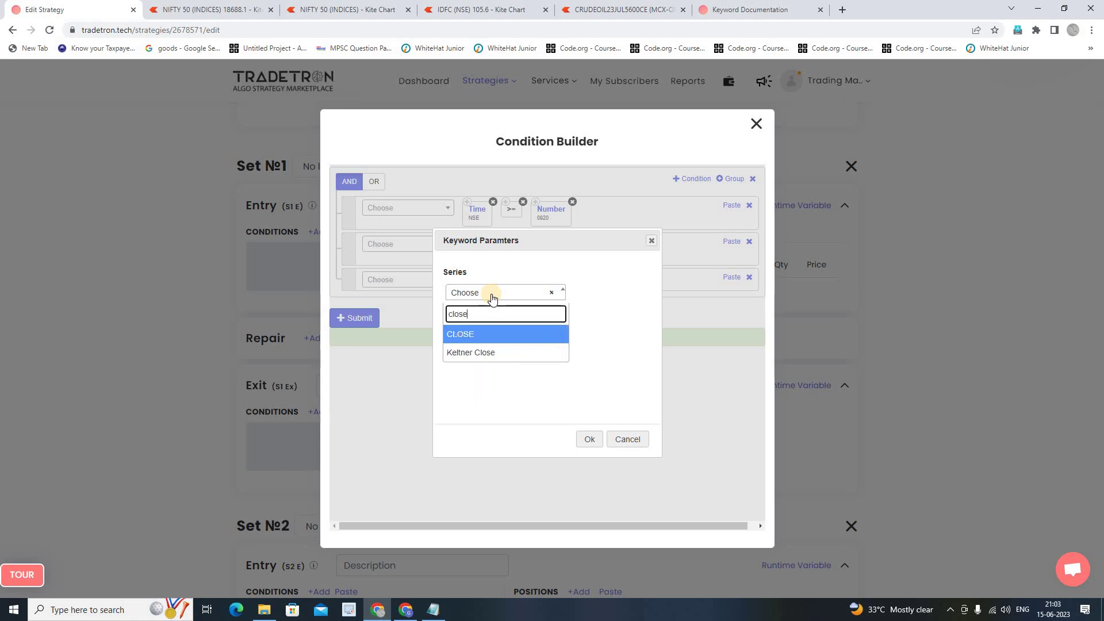
{"action": "type", "text": "se"}
{"action": "left_click", "coordinate": [483, 333]}
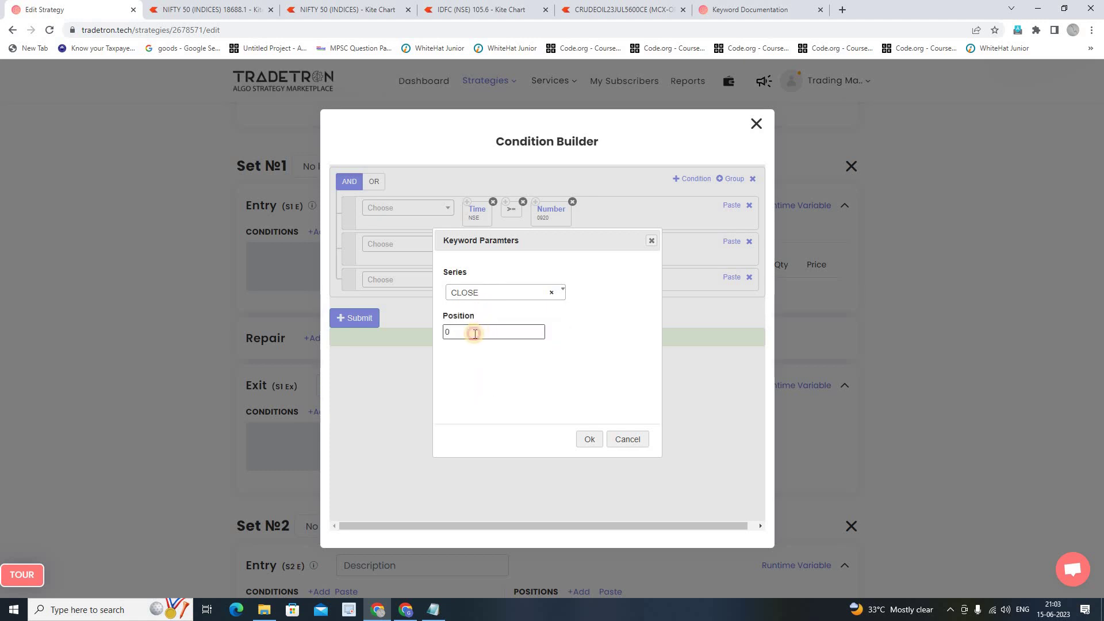
{"action": "left_click", "coordinate": [474, 334]}
{"action": "type", "text": "-1"}
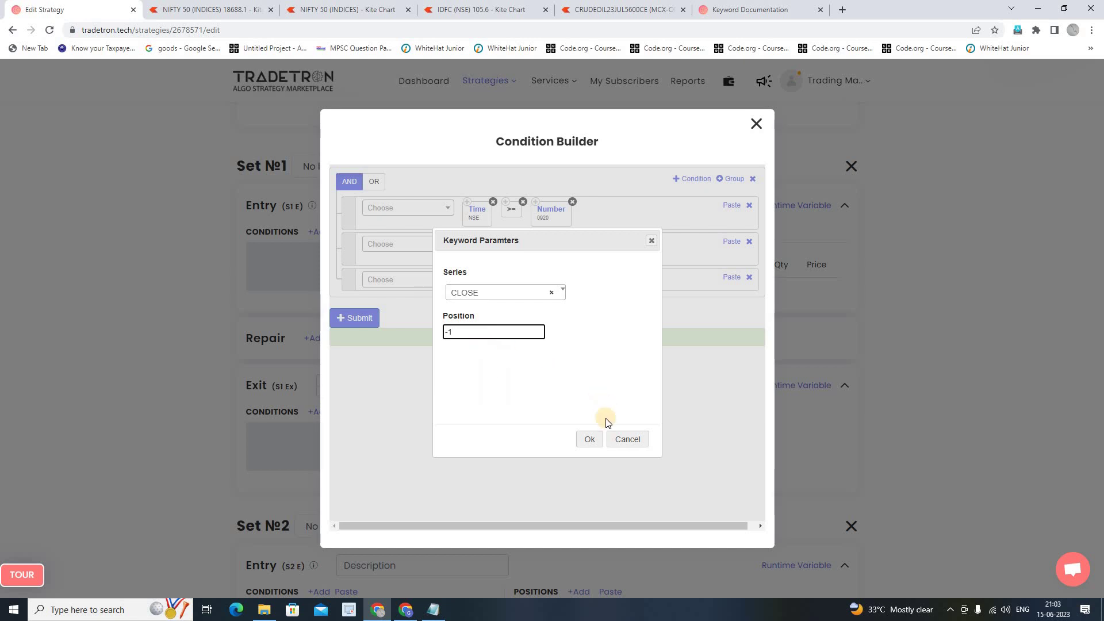
{"action": "left_click", "coordinate": [589, 439]}
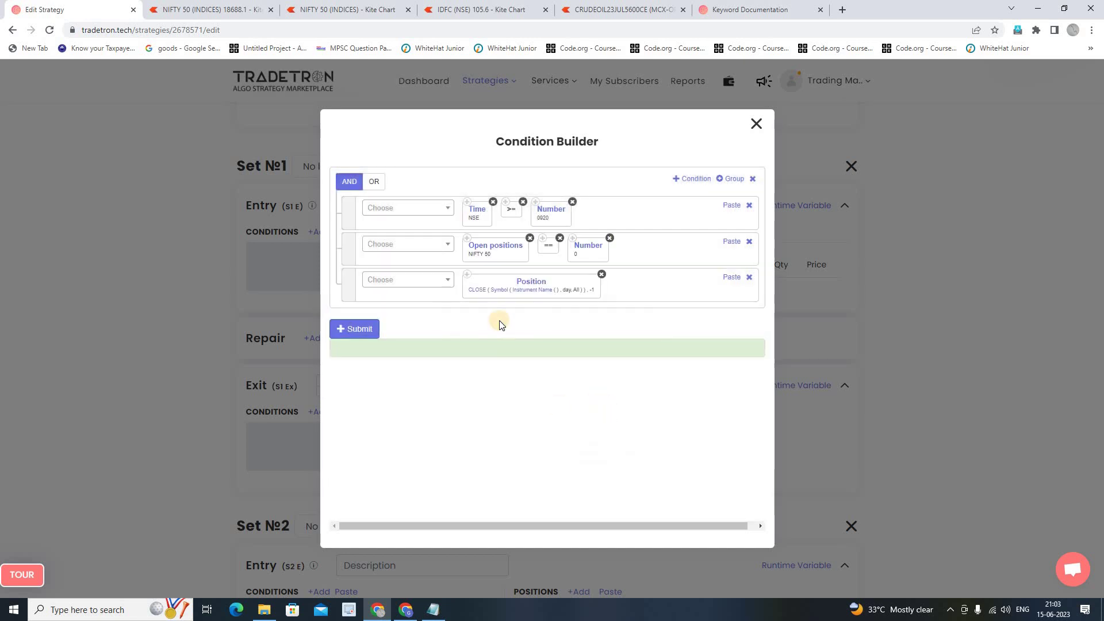
Set the candle type of the CLOSE series' symbol to 15m in the third condition
{"action": "left_click", "coordinate": [499, 290]}
{"action": "left_click", "coordinate": [485, 279]}
{"action": "scroll", "coordinate": [492, 374], "scroll_direction": "down", "scroll_amount": 1}
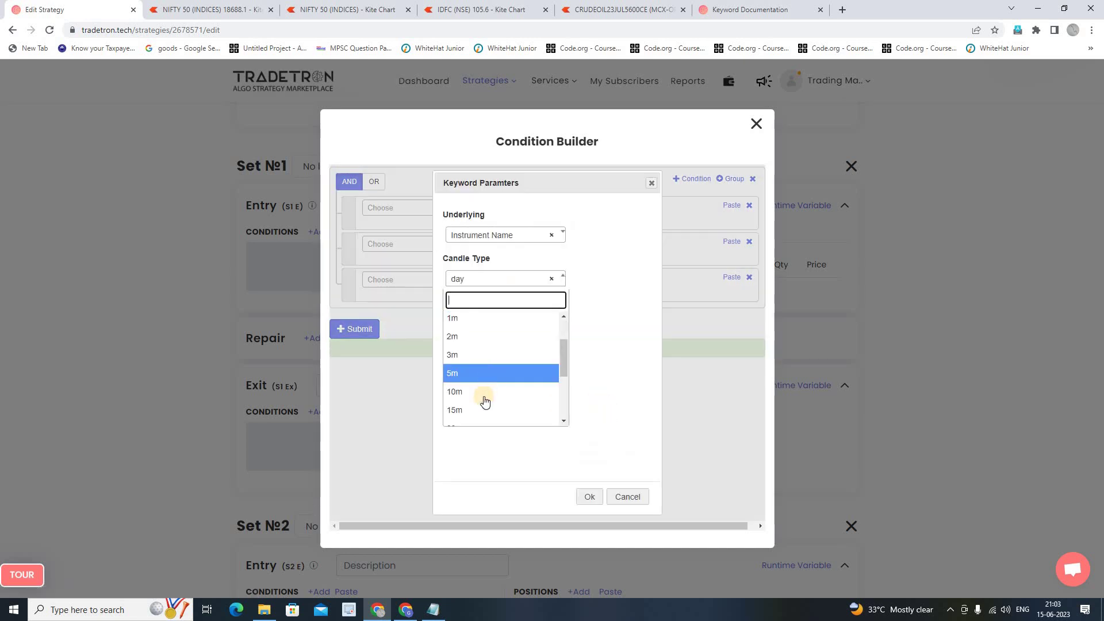
{"action": "left_click", "coordinate": [477, 410]}
{"action": "left_click", "coordinate": [588, 496]}
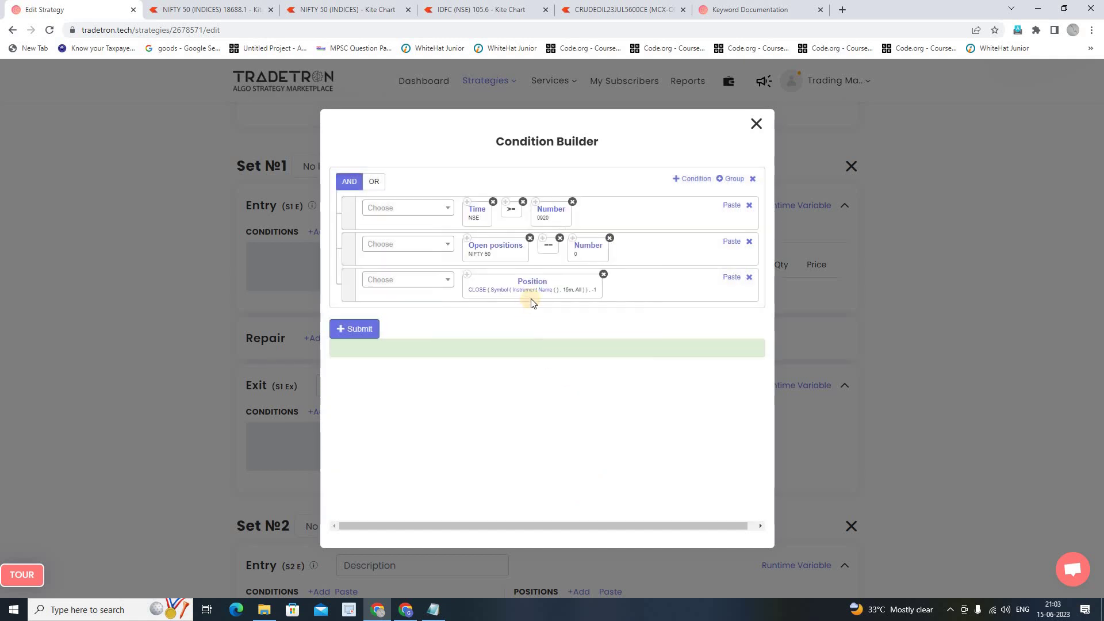
Set the instrument of the CLOSE series to NFO - NIFTY 50
{"action": "left_click", "coordinate": [525, 291]}
{"action": "left_click", "coordinate": [383, 287]}
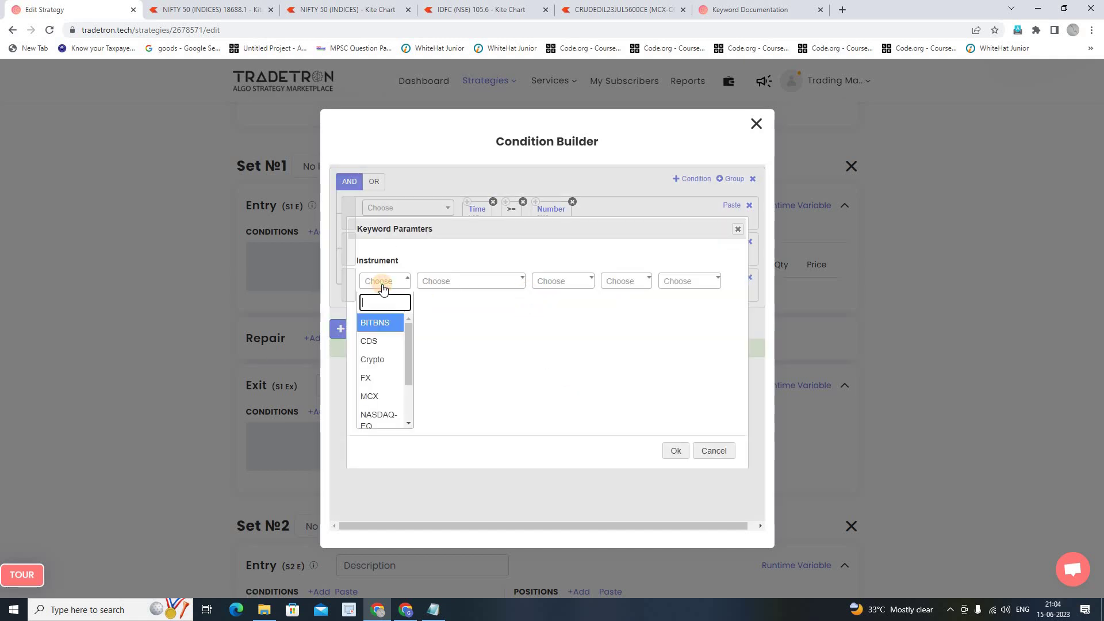
{"action": "type", "text": "nfo"}
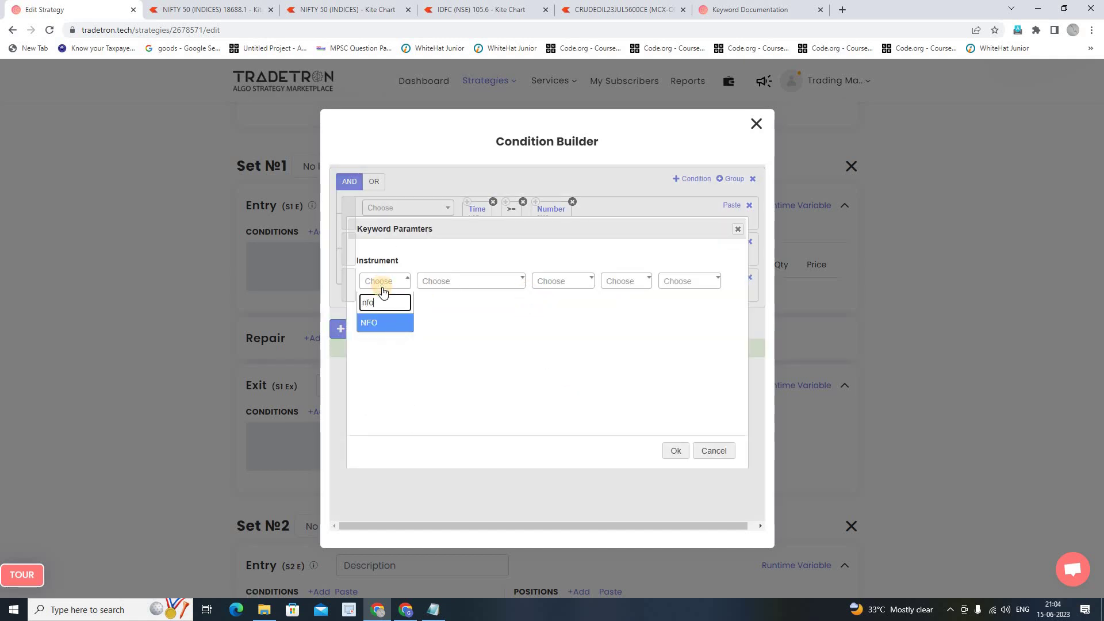
{"action": "key", "text": "Return"}
{"action": "left_click", "coordinate": [457, 282]}
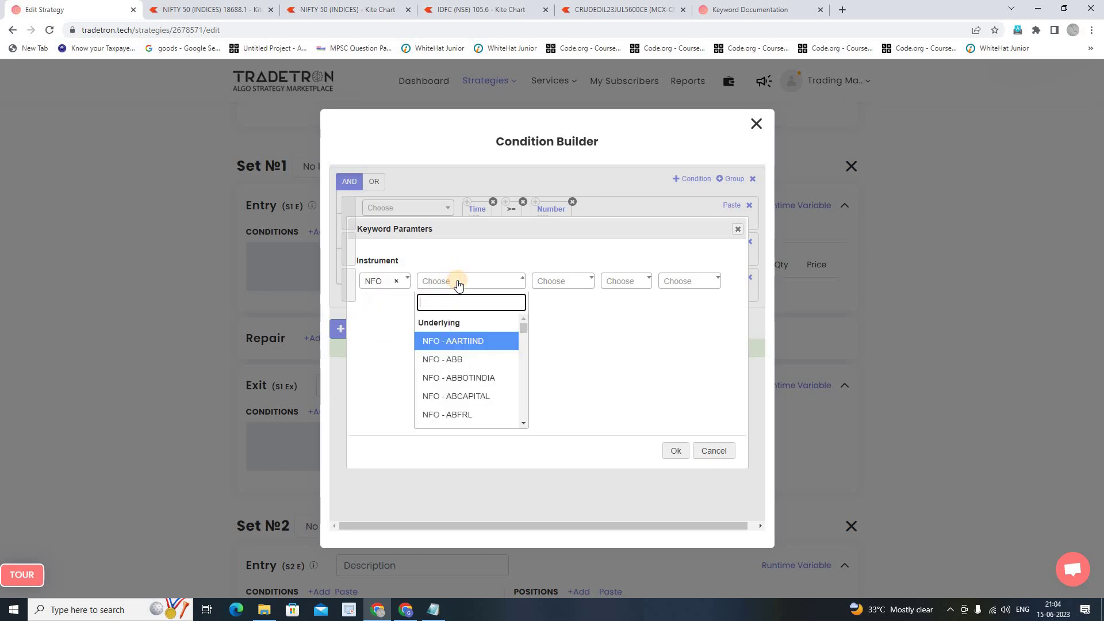
{"action": "type", "text": "nifty"}
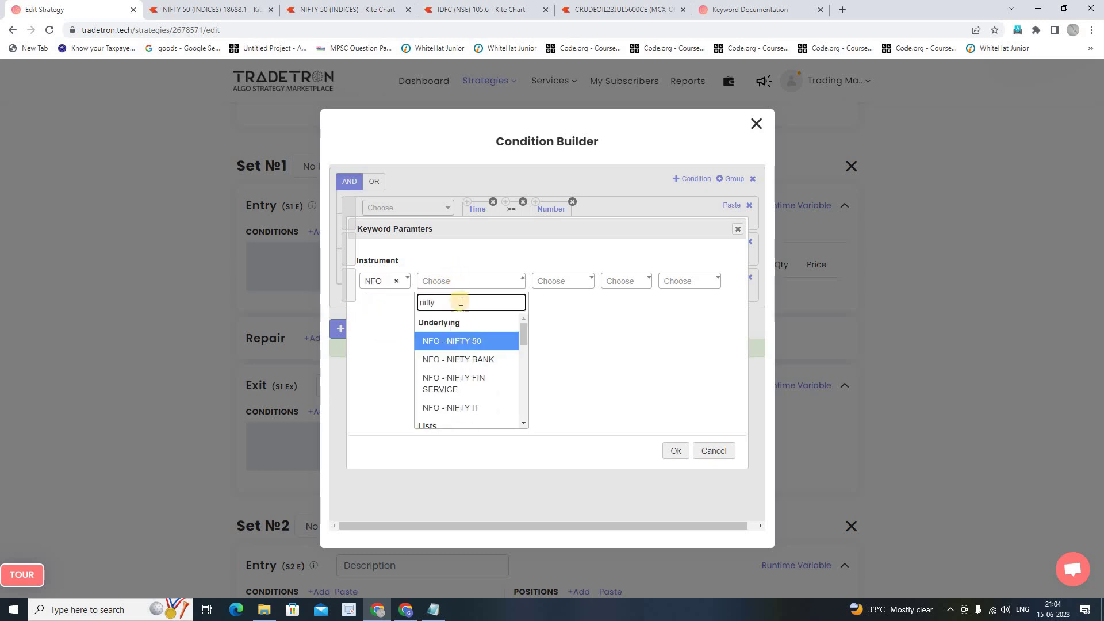
{"action": "left_click", "coordinate": [466, 344]}
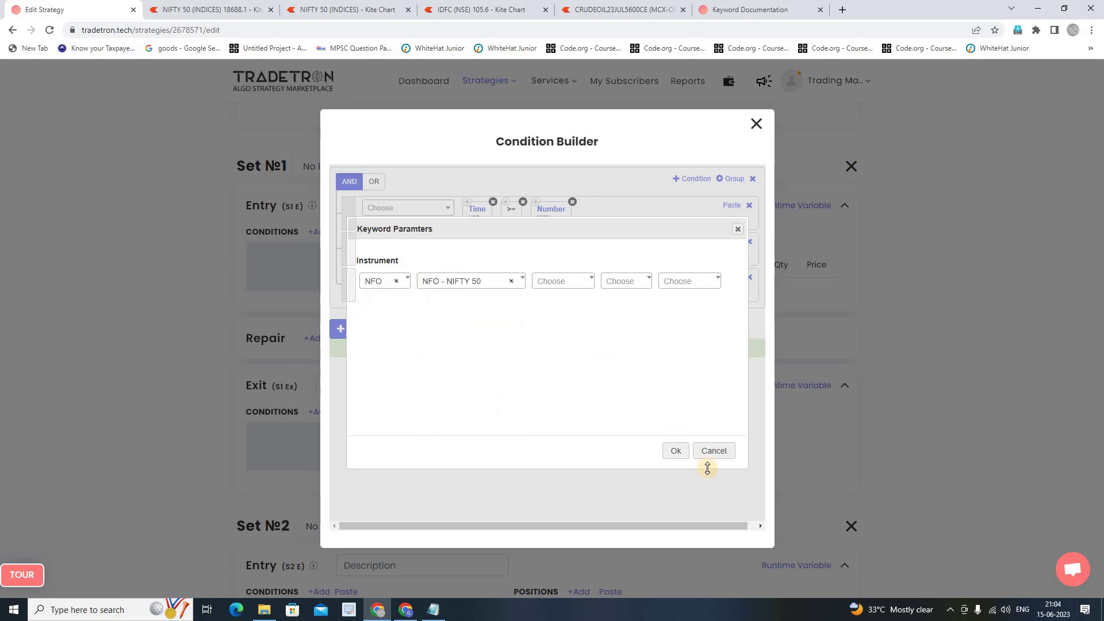
{"action": "left_click", "coordinate": [674, 449]}
Append the > operator and a second Position keyword with the Upper Bolinger series to the third condition
{"action": "left_click", "coordinate": [402, 280]}
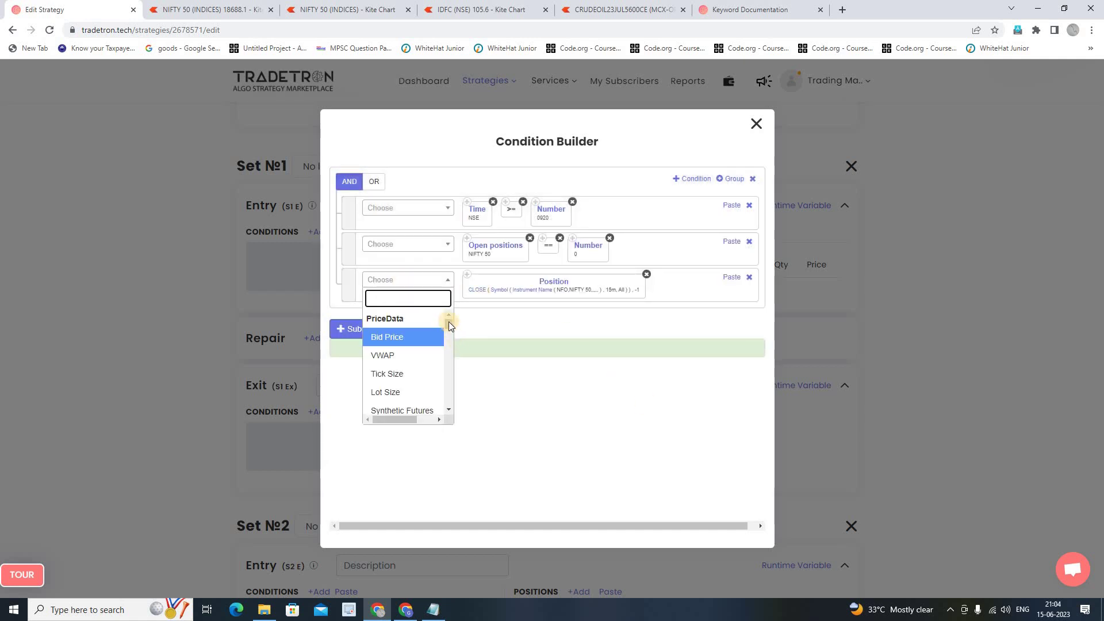
{"action": "scroll", "coordinate": [420, 390], "scroll_direction": "down", "scroll_amount": 10}
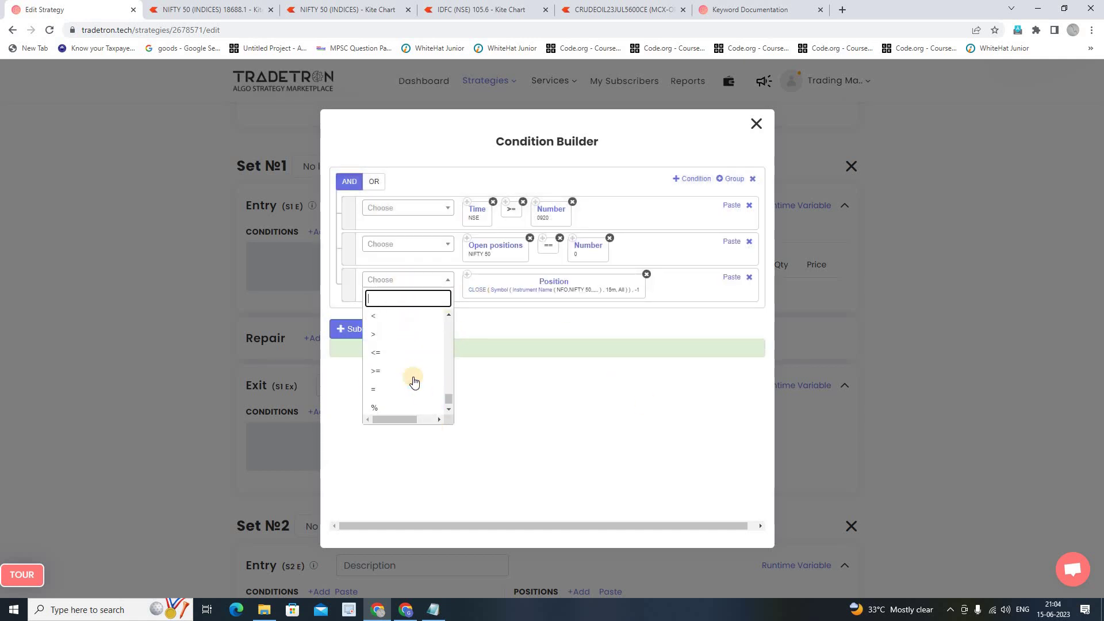
{"action": "left_click", "coordinate": [396, 332]}
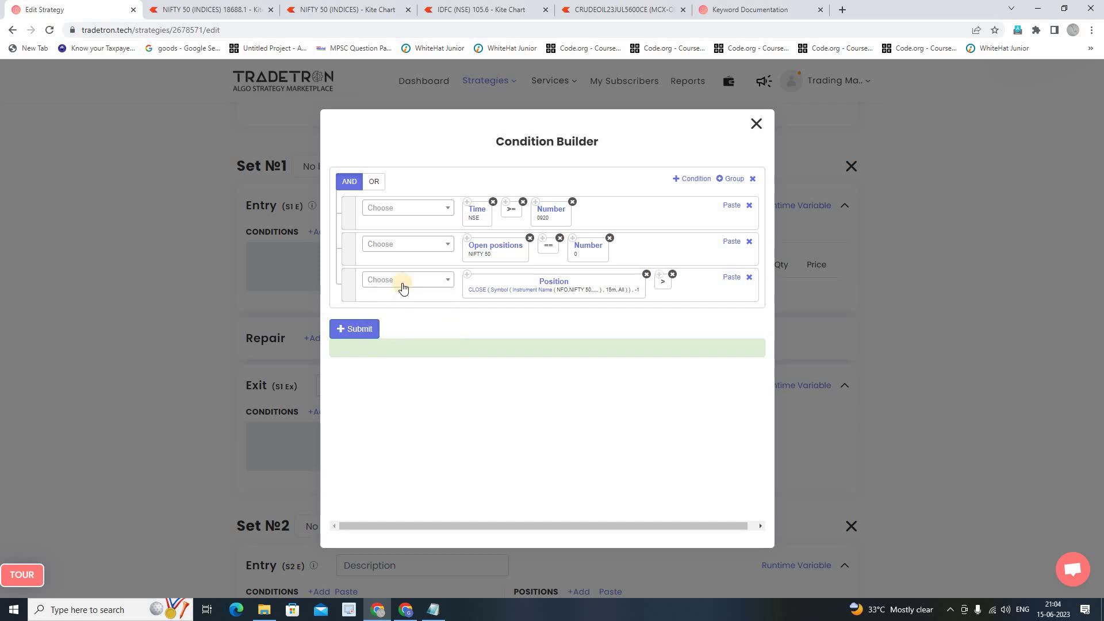
{"action": "left_click", "coordinate": [403, 281]}
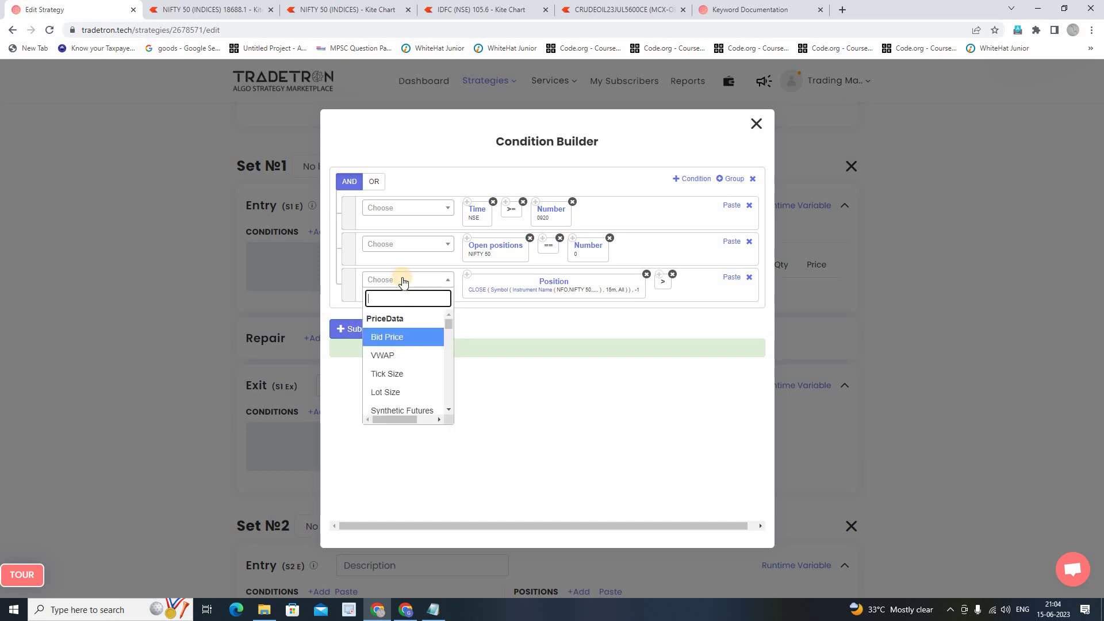
{"action": "type", "text": "posi"}
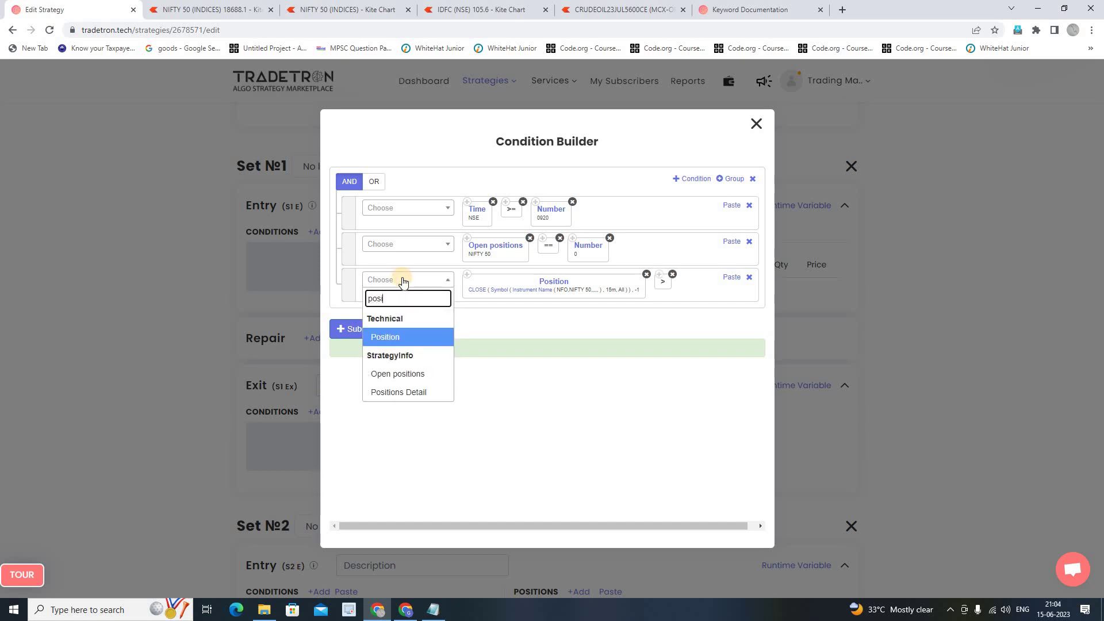
{"action": "left_click", "coordinate": [394, 337]}
{"action": "left_click", "coordinate": [505, 294]}
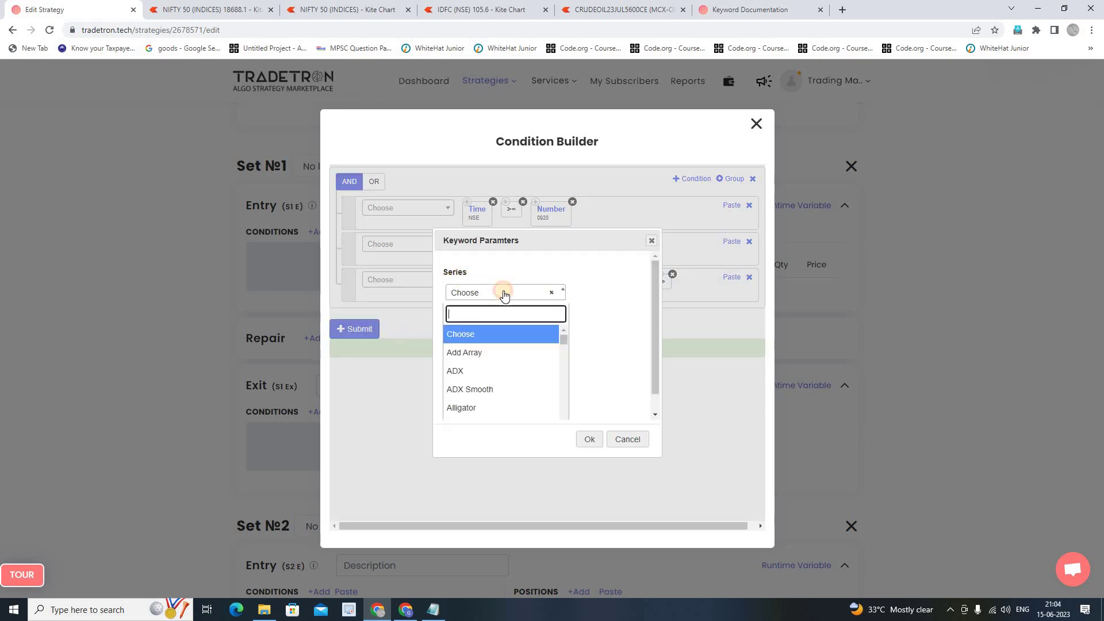
{"action": "type", "text": "bol"}
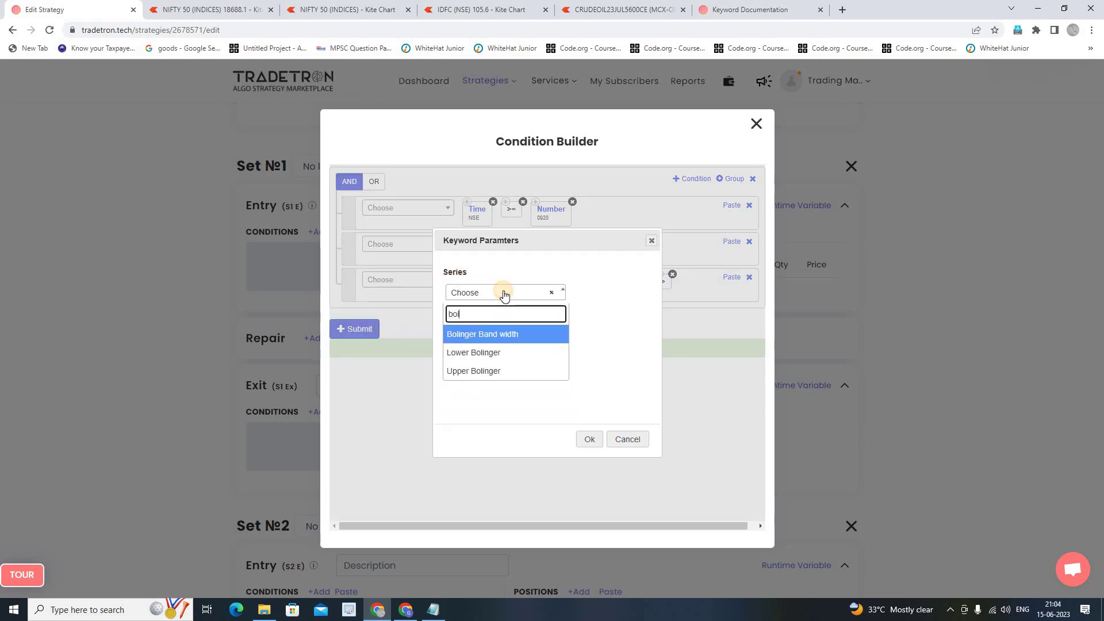
{"action": "left_click", "coordinate": [491, 371]}
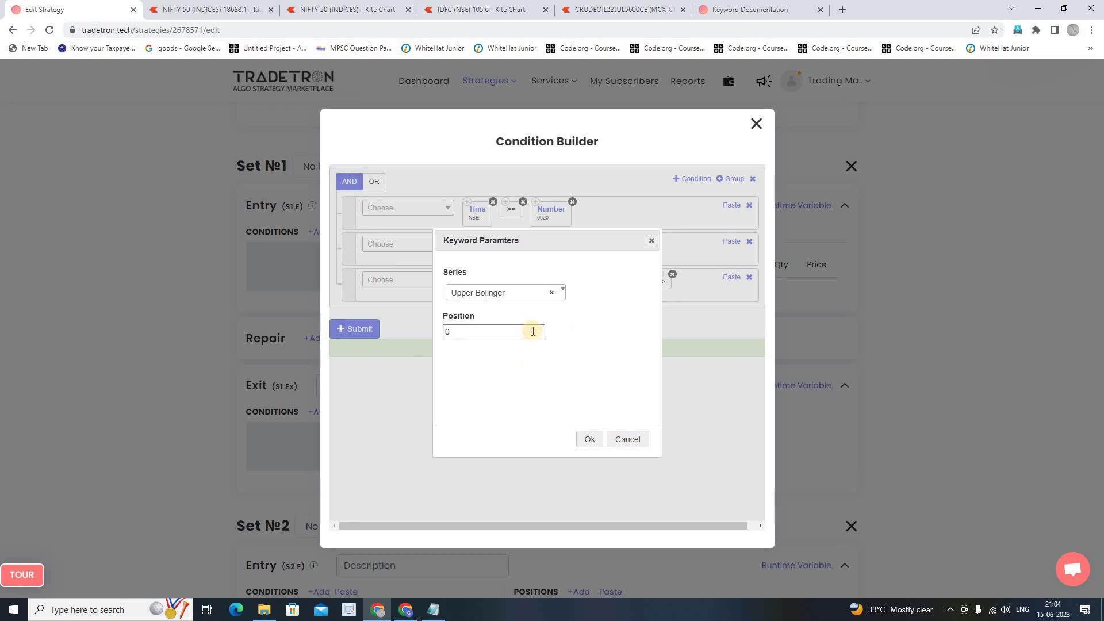
Change the second Position keyword's series to Median and set its position to -1
{"action": "left_click", "coordinate": [525, 293]}
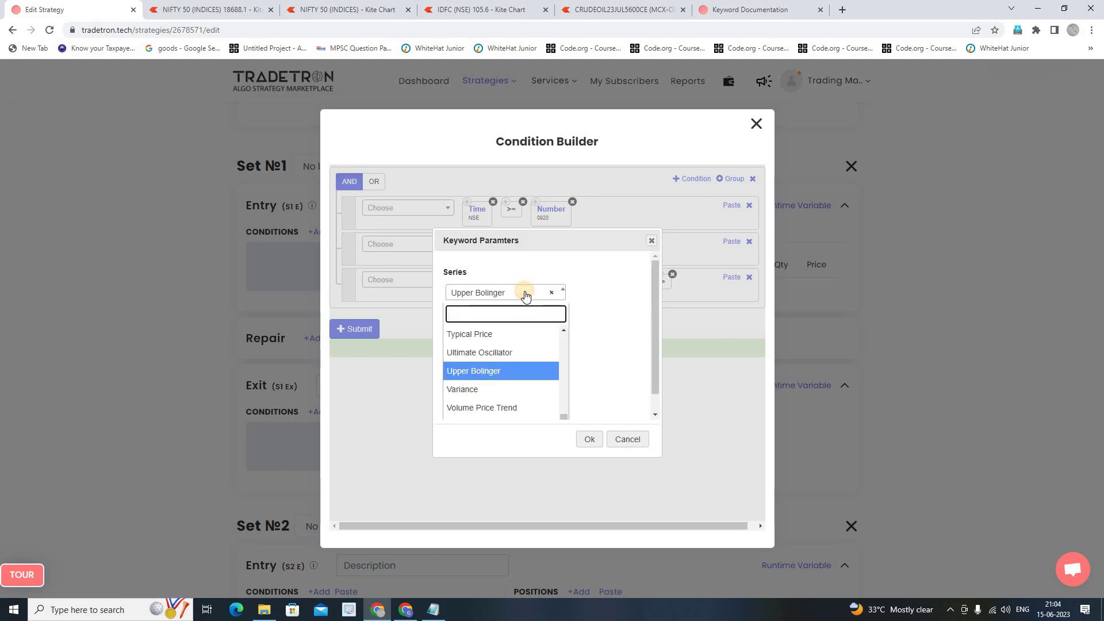
{"action": "type", "text": "med"}
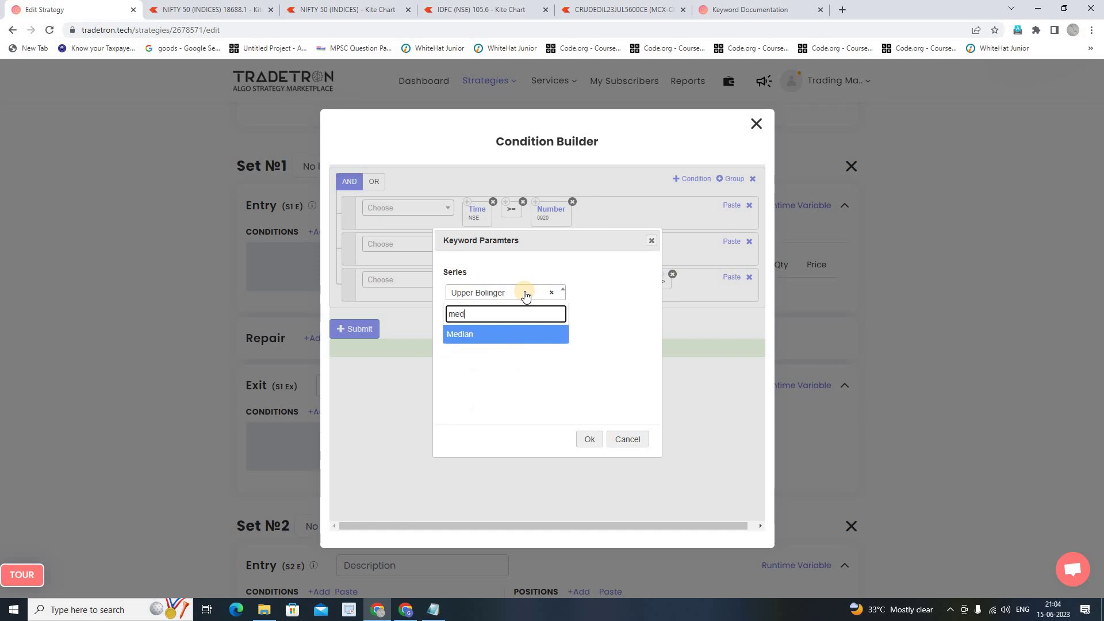
{"action": "left_click", "coordinate": [500, 333]}
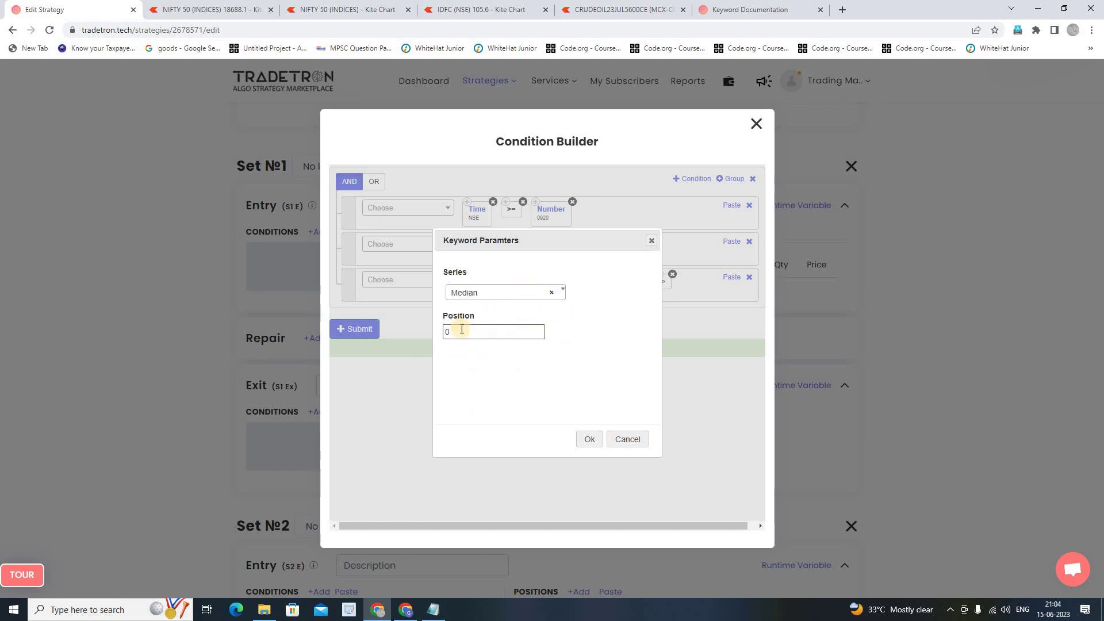
{"action": "left_click", "coordinate": [462, 335]}
{"action": "type", "text": "-1"}
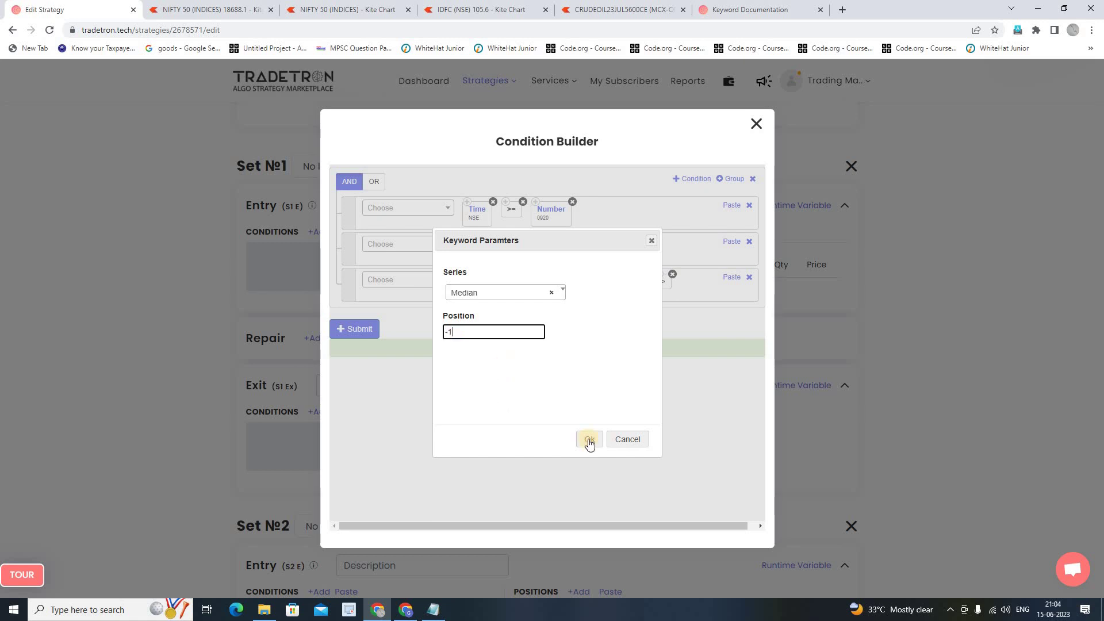
{"action": "left_click", "coordinate": [582, 438]}
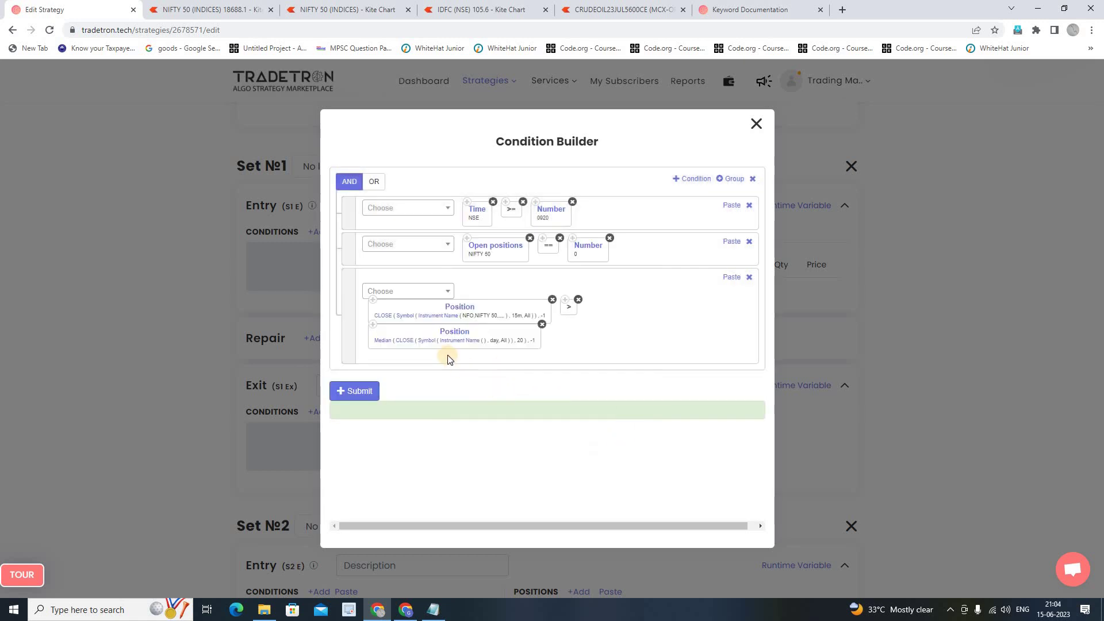
Replace the Median series of the second Position keyword with Upper Bolinger
{"action": "left_click", "coordinate": [457, 338]}
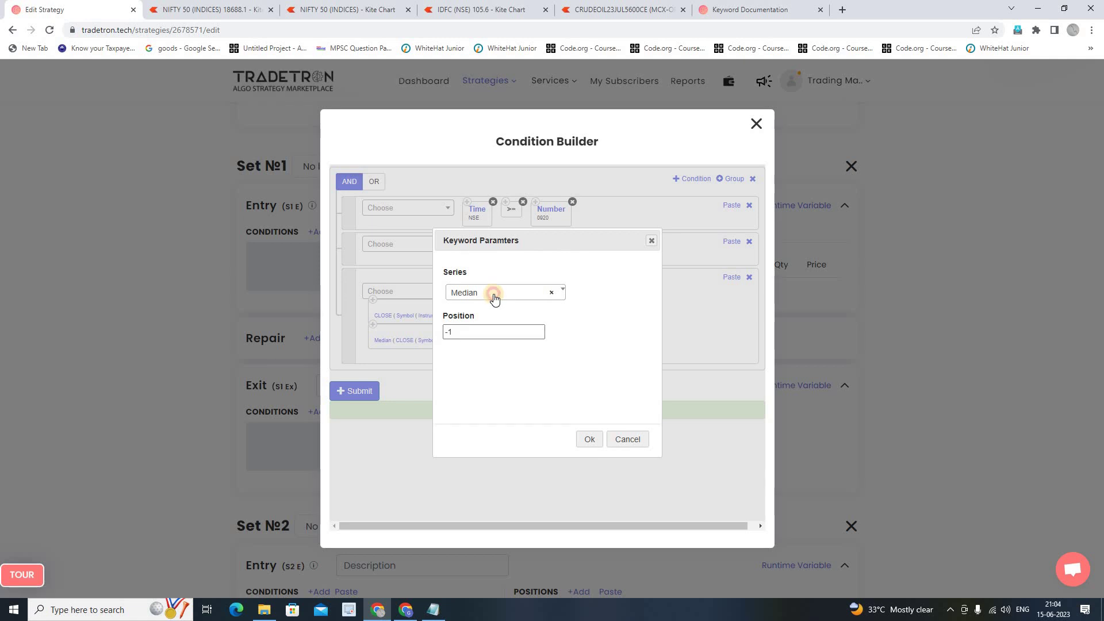
{"action": "left_click", "coordinate": [494, 296]}
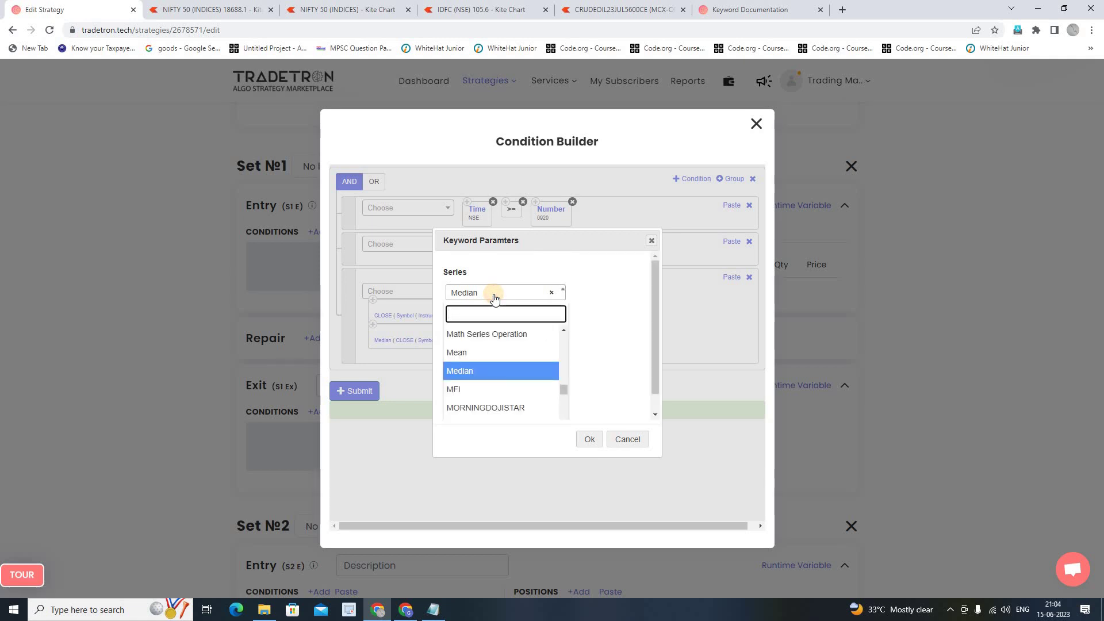
{"action": "type", "text": "boll"}
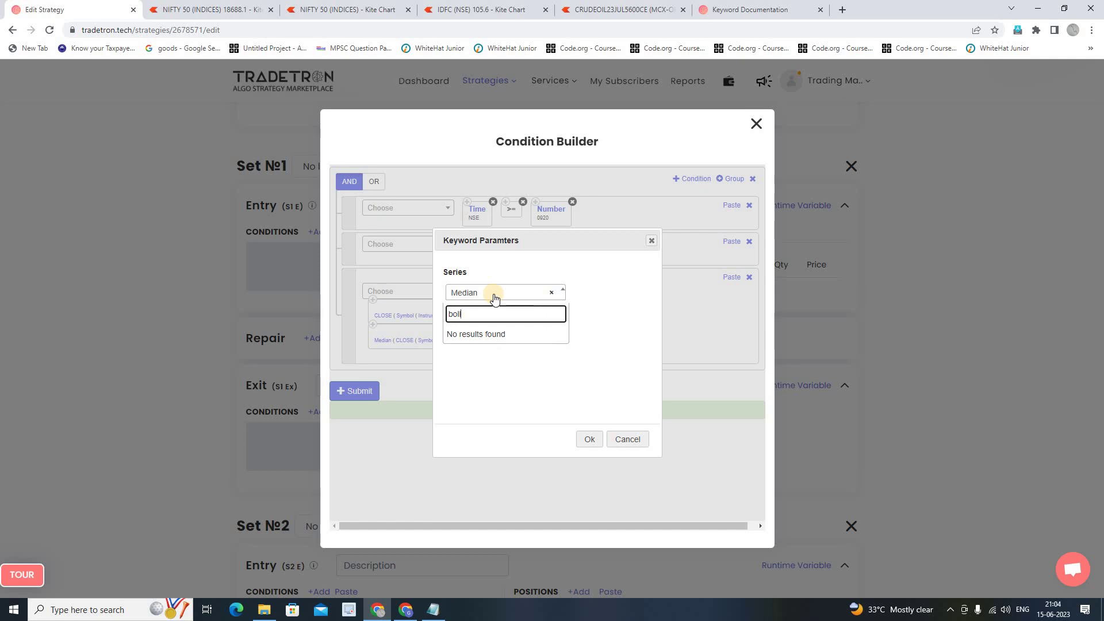
{"action": "key", "text": "BackSpace"}
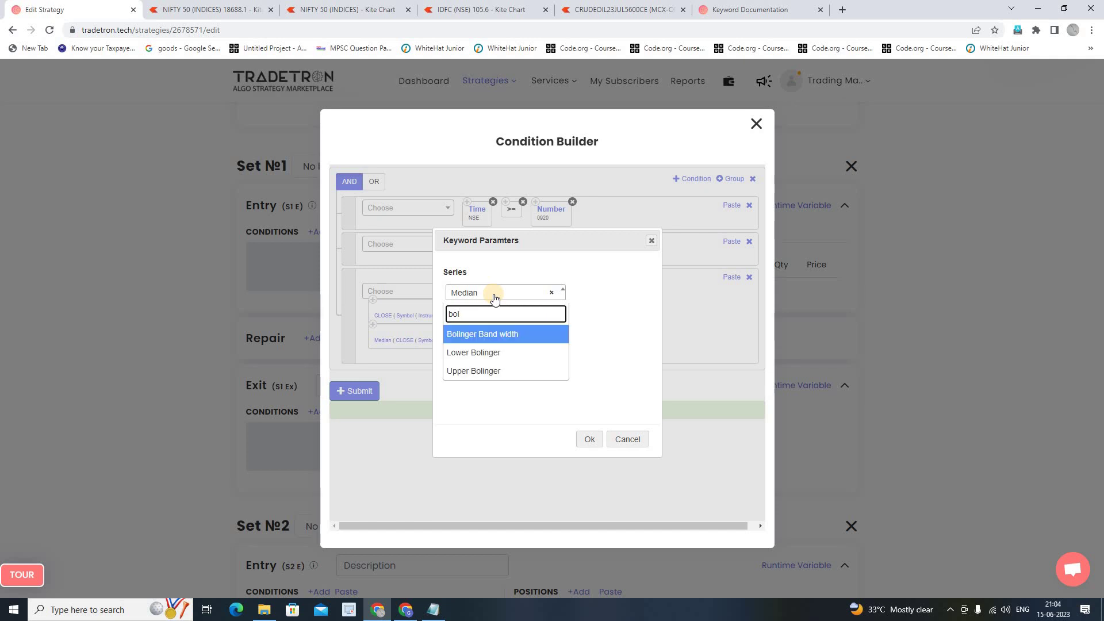
{"action": "left_click", "coordinate": [471, 371]}
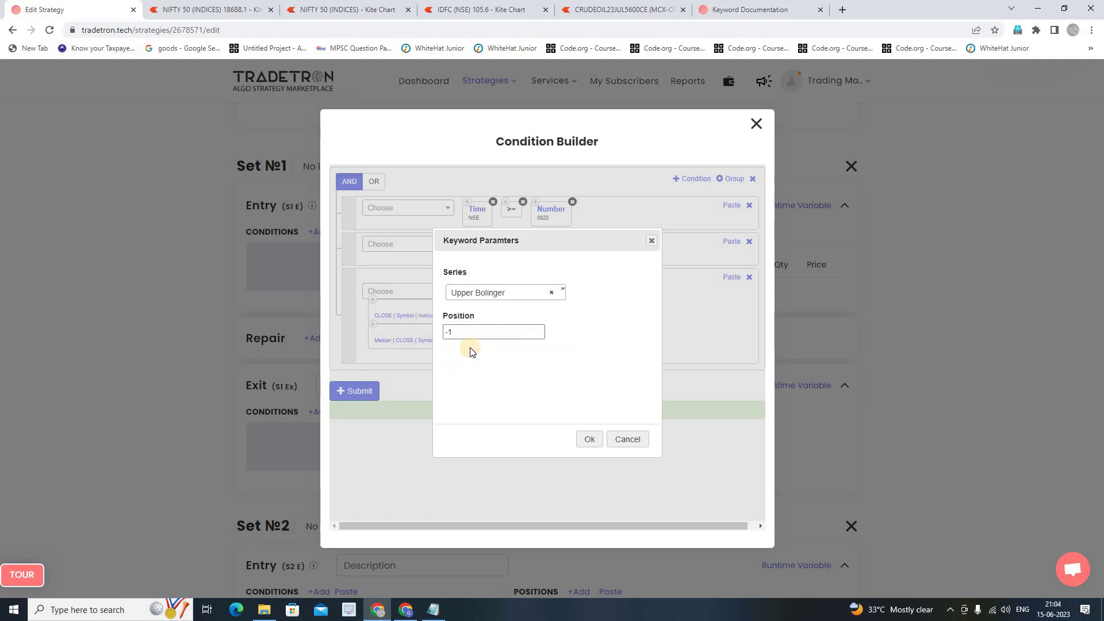
{"action": "left_click", "coordinate": [589, 439]}
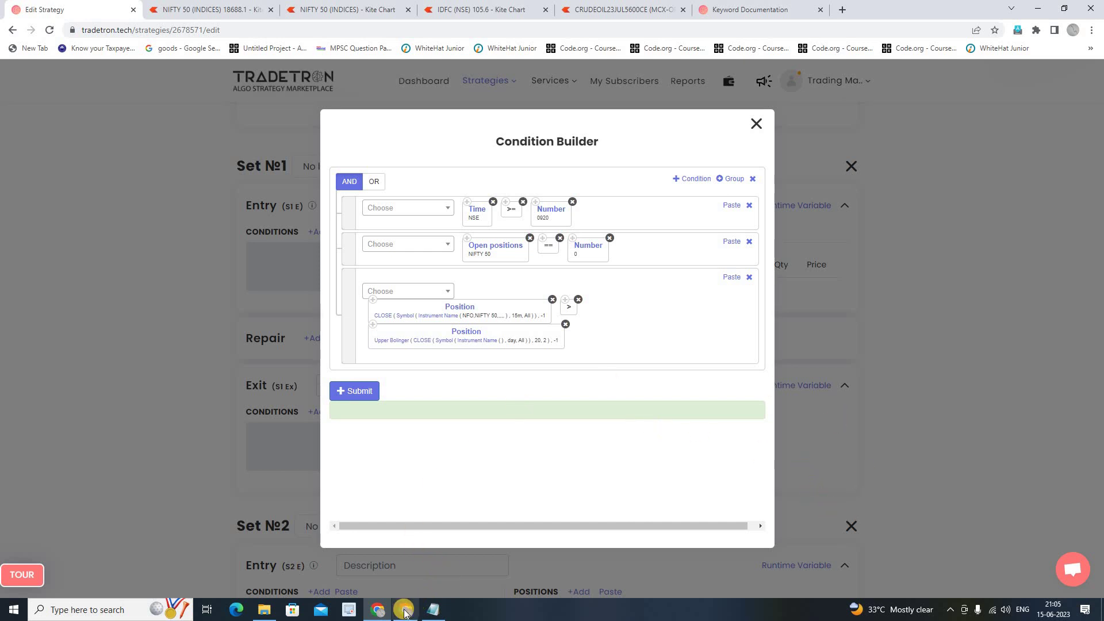
Switch to the 15-minute NIFTY 50 Kite chart and examine how past price moves relate to the Bollinger Bands and band width
{"action": "left_click", "coordinate": [375, 613]}
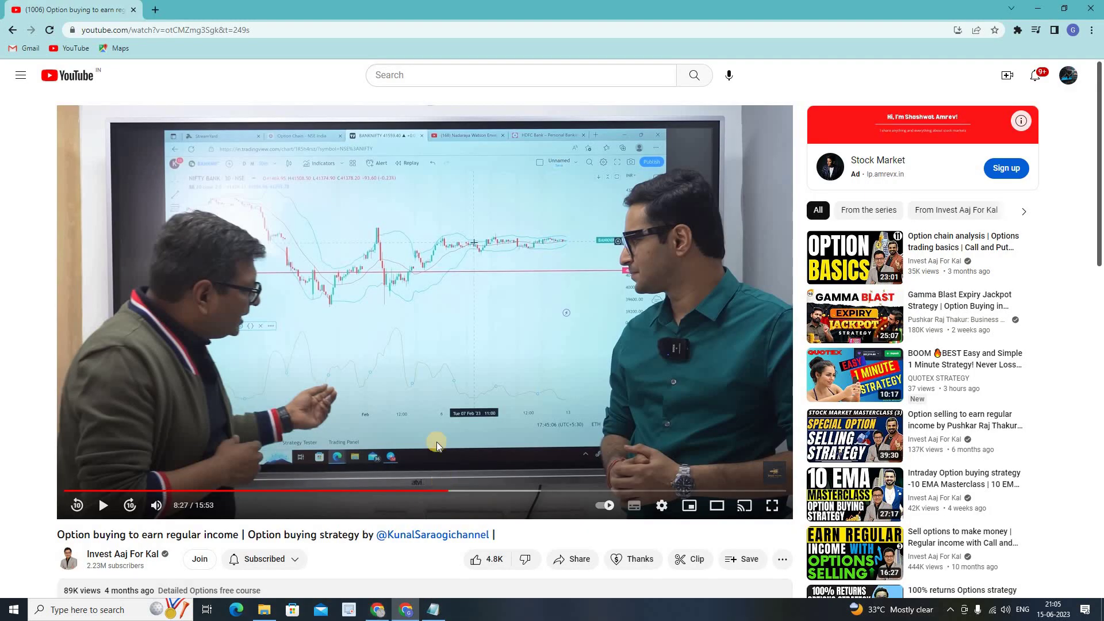
{"action": "left_click", "coordinate": [377, 610]}
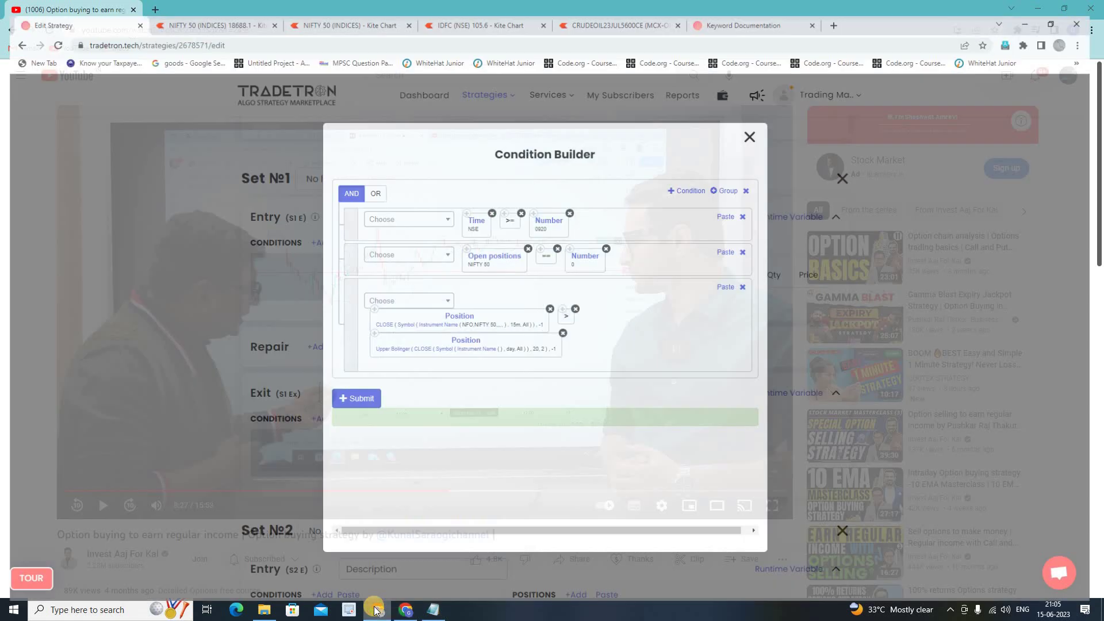
{"action": "left_click", "coordinate": [337, 10]}
{"action": "left_click_drag", "start_coordinate": [340, 357], "coordinate": [599, 375]}
{"action": "left_click_drag", "start_coordinate": [1078, 387], "coordinate": [586, 188]}
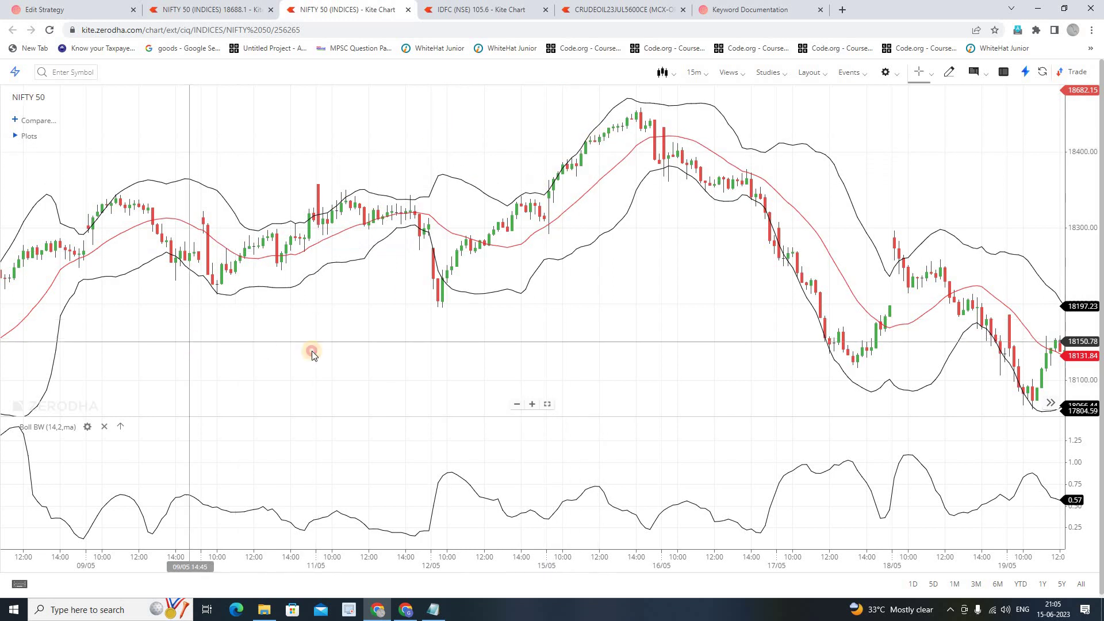
{"action": "left_click_drag", "start_coordinate": [310, 353], "coordinate": [675, 285]}
{"action": "left_click_drag", "start_coordinate": [523, 365], "coordinate": [648, 290]}
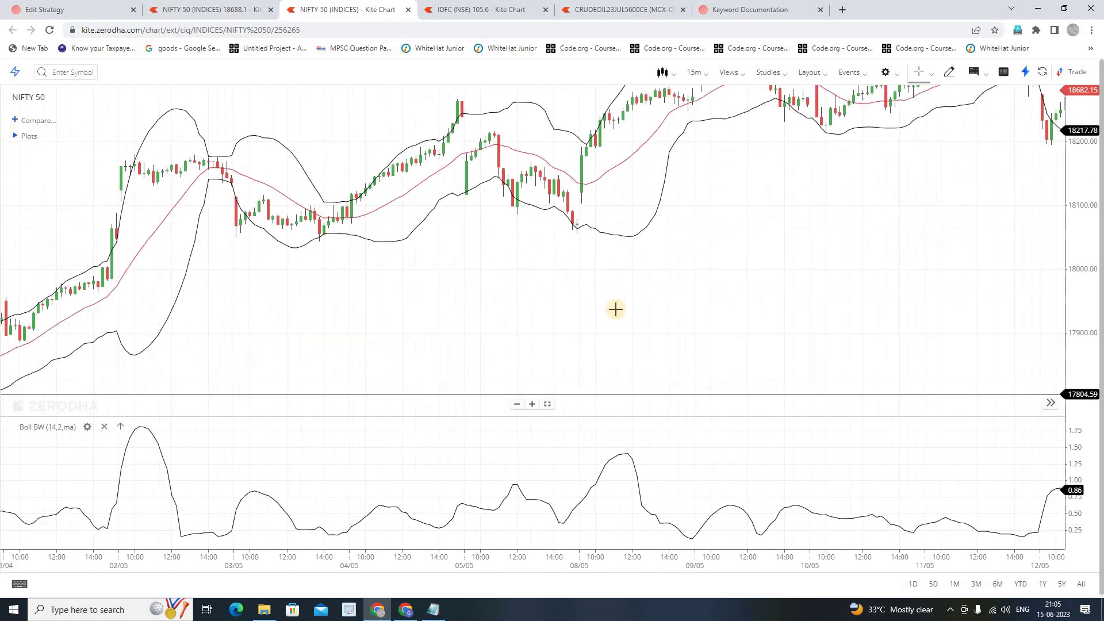
{"action": "left_click_drag", "start_coordinate": [253, 274], "coordinate": [774, 276]}
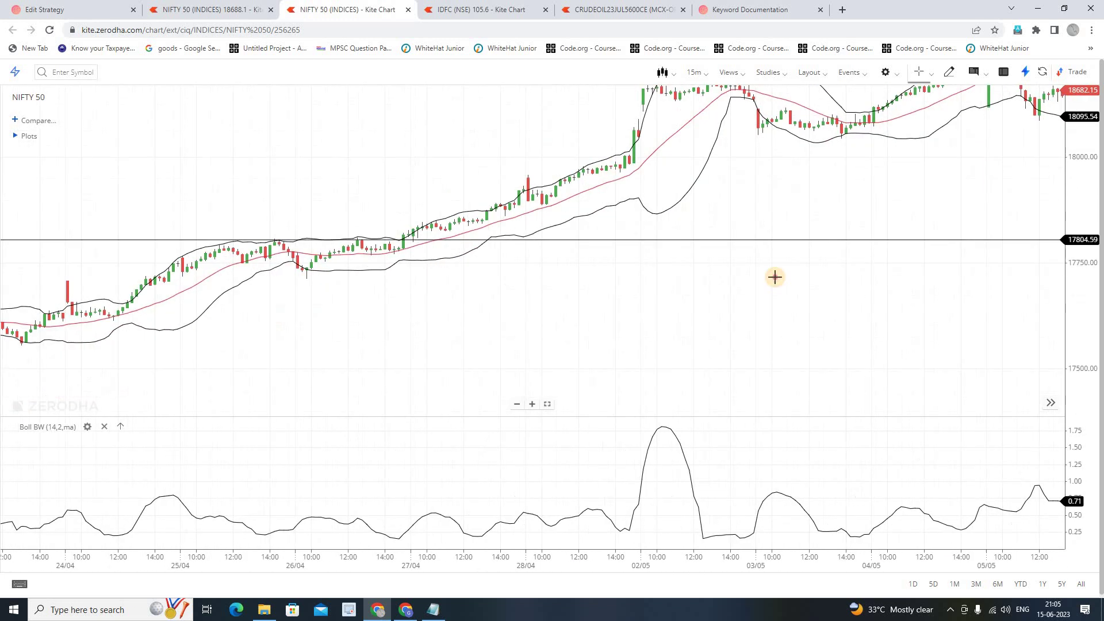
{"action": "left_click_drag", "start_coordinate": [1086, 378], "coordinate": [916, 278]}
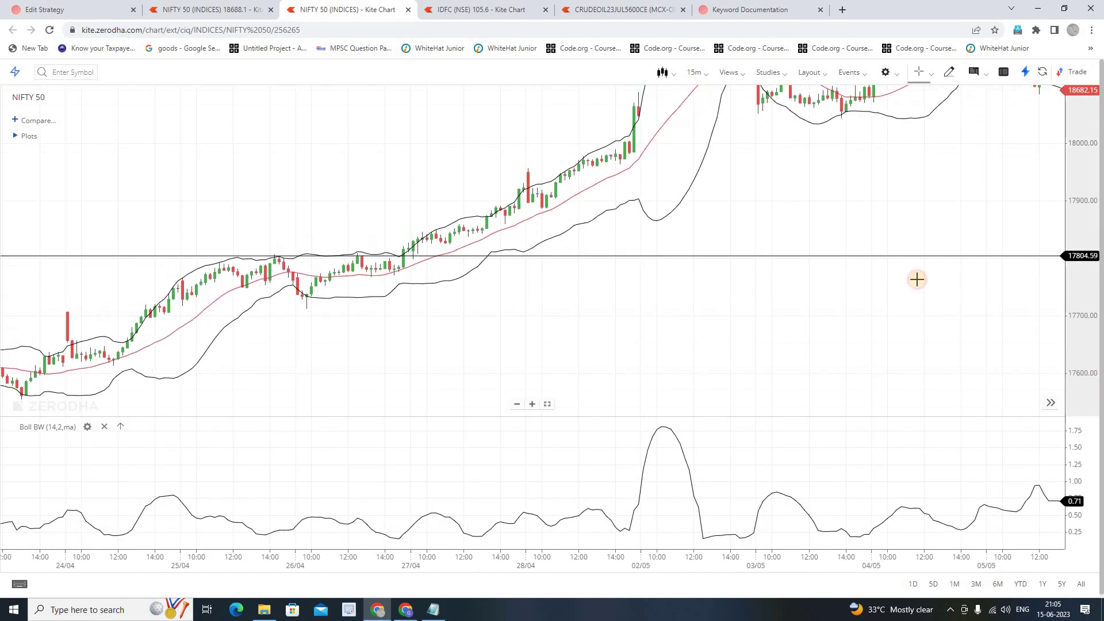
{"action": "left_click_drag", "start_coordinate": [529, 307], "coordinate": [371, 253]}
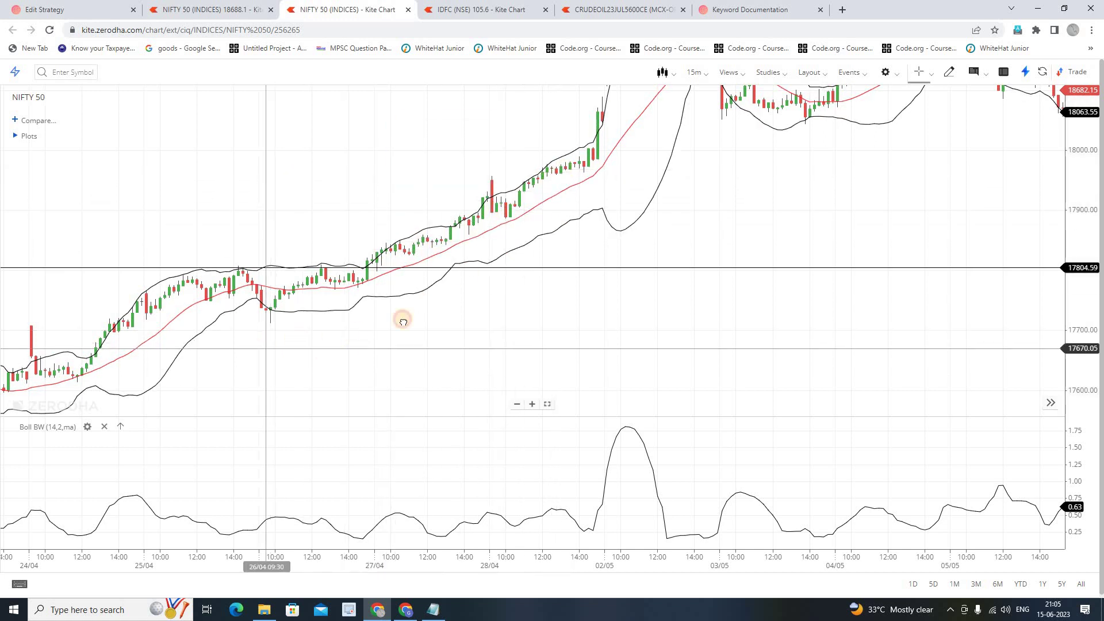
{"action": "left_click_drag", "start_coordinate": [402, 315], "coordinate": [707, 311]}
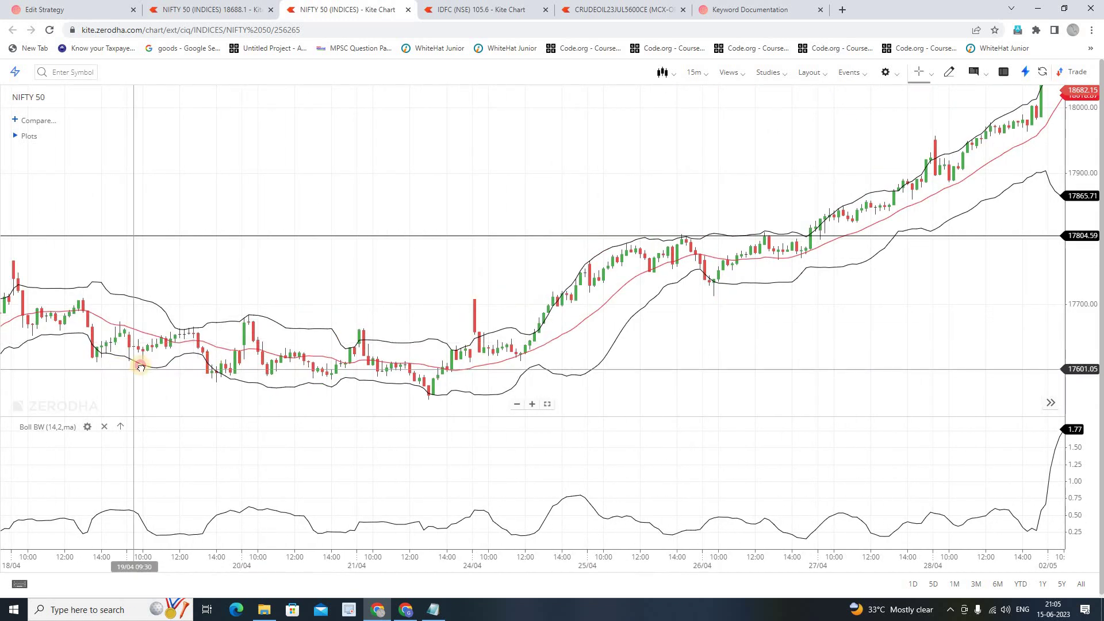
{"action": "left_click_drag", "start_coordinate": [197, 364], "coordinate": [527, 293]}
{"action": "left_click_drag", "start_coordinate": [439, 276], "coordinate": [894, 323]}
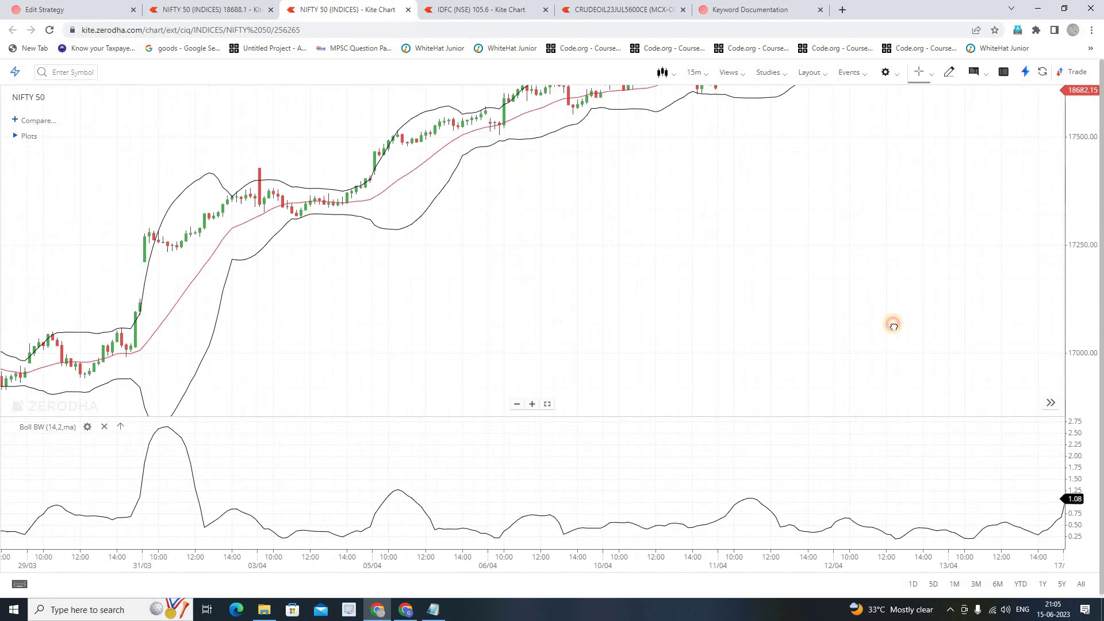
{"action": "left_click_drag", "start_coordinate": [1012, 295], "coordinate": [1042, 288]}
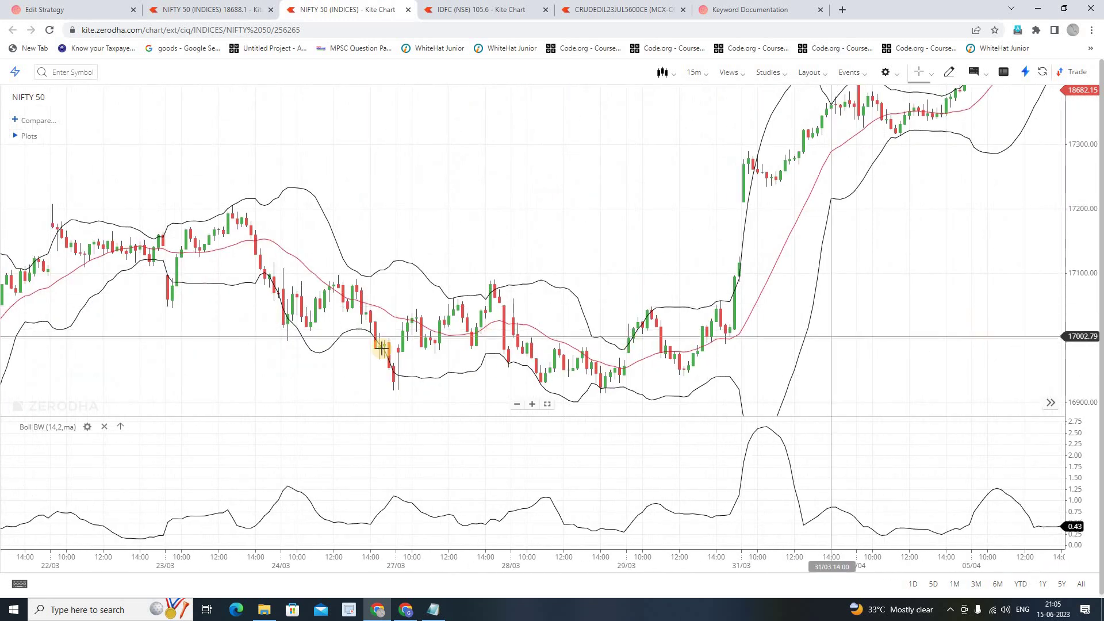
{"action": "left_click_drag", "start_coordinate": [234, 370], "coordinate": [1084, 172]}
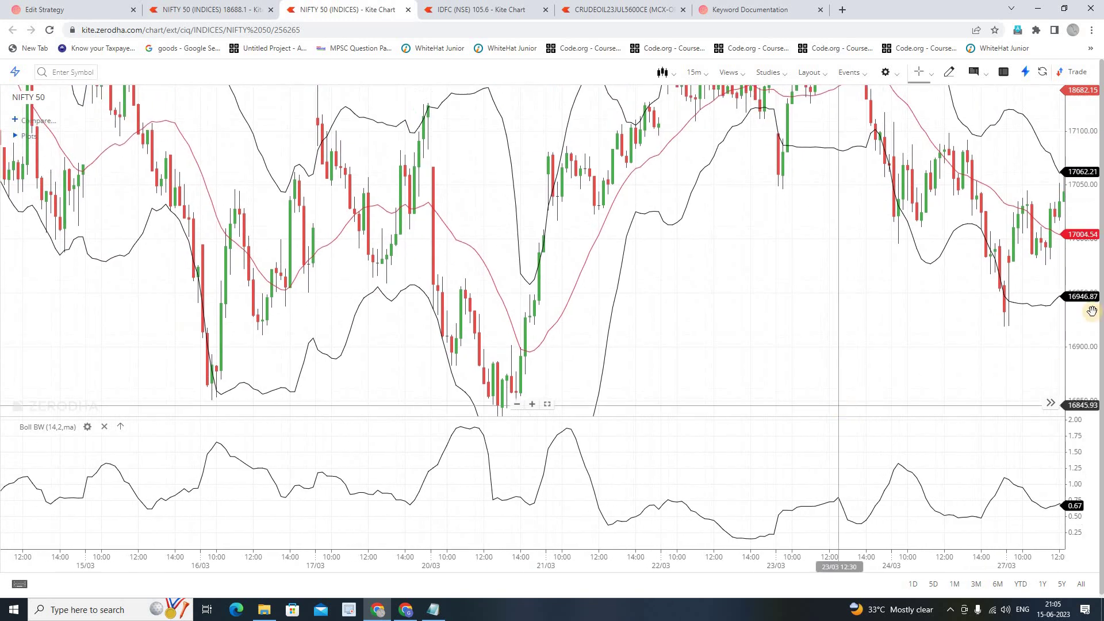
{"action": "left_click_drag", "start_coordinate": [1100, 269], "coordinate": [1087, 291]}
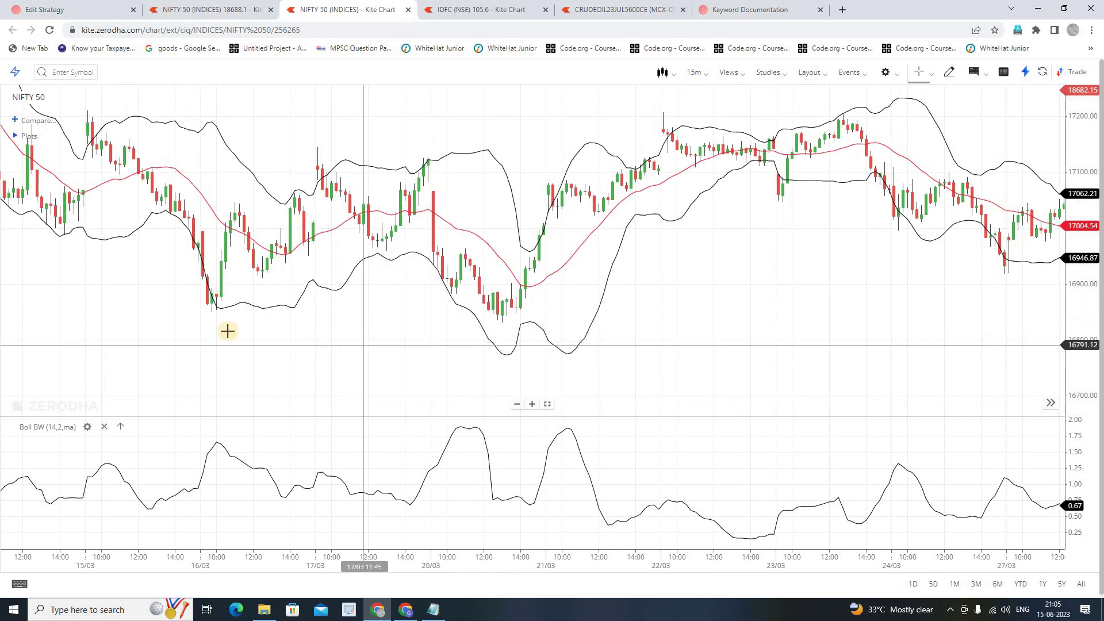
{"action": "left_click_drag", "start_coordinate": [328, 325], "coordinate": [776, 308]}
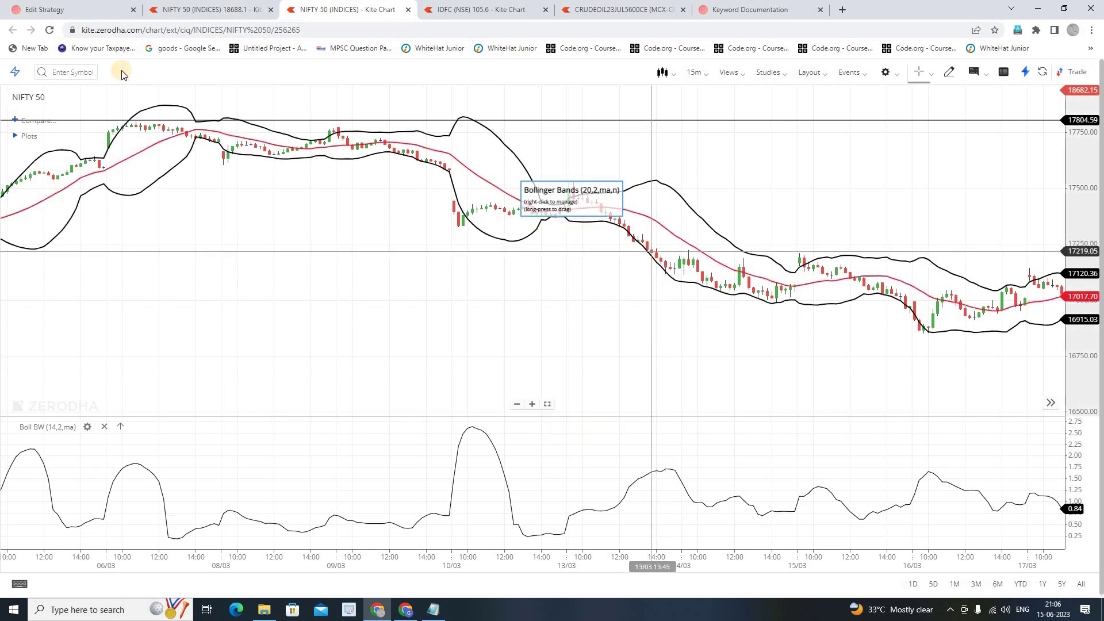
Return to the Tradetron strategy and set the candle type of the Upper Bolinger's CLOSE series to 15m
{"action": "left_click", "coordinate": [63, 7]}
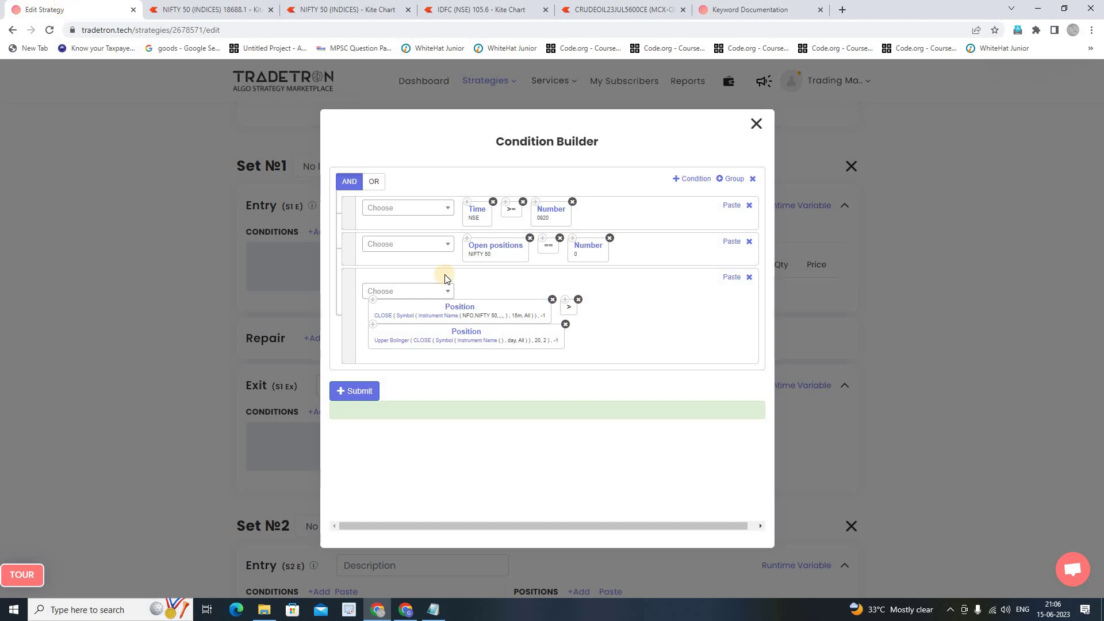
{"action": "left_click", "coordinate": [444, 346]}
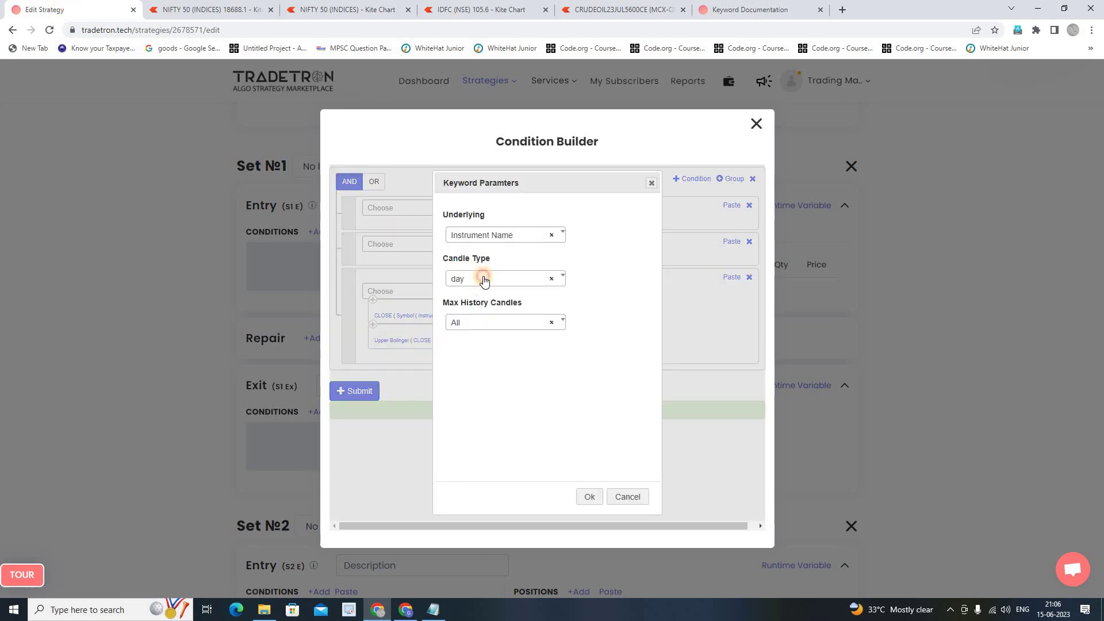
{"action": "left_click", "coordinate": [483, 279]}
{"action": "left_click", "coordinate": [485, 352]}
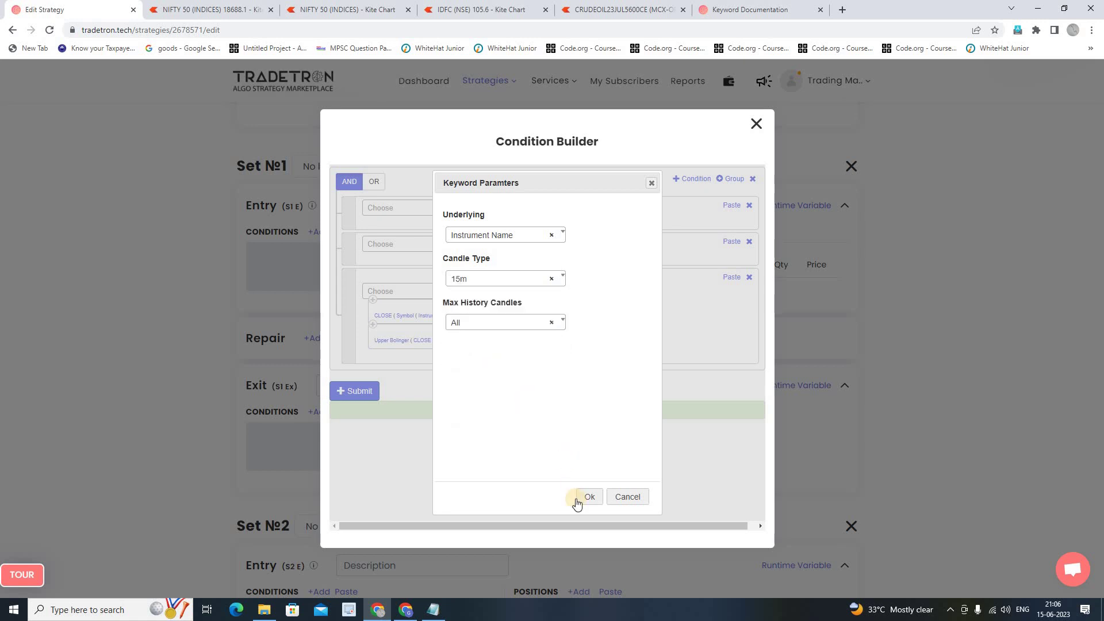
{"action": "left_click", "coordinate": [589, 499]}
Set the instrument of the Upper Bolinger's CLOSE series to NFO - NIFTY 50
{"action": "left_click", "coordinate": [470, 343]}
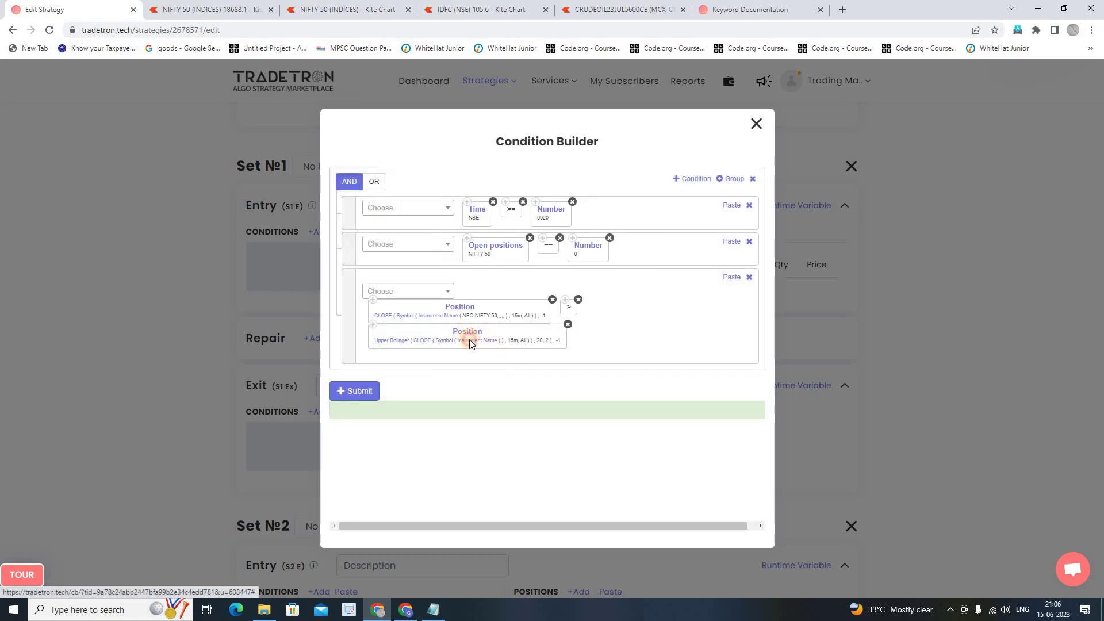
{"action": "left_click", "coordinate": [383, 282]}
{"action": "type", "text": "nfo"}
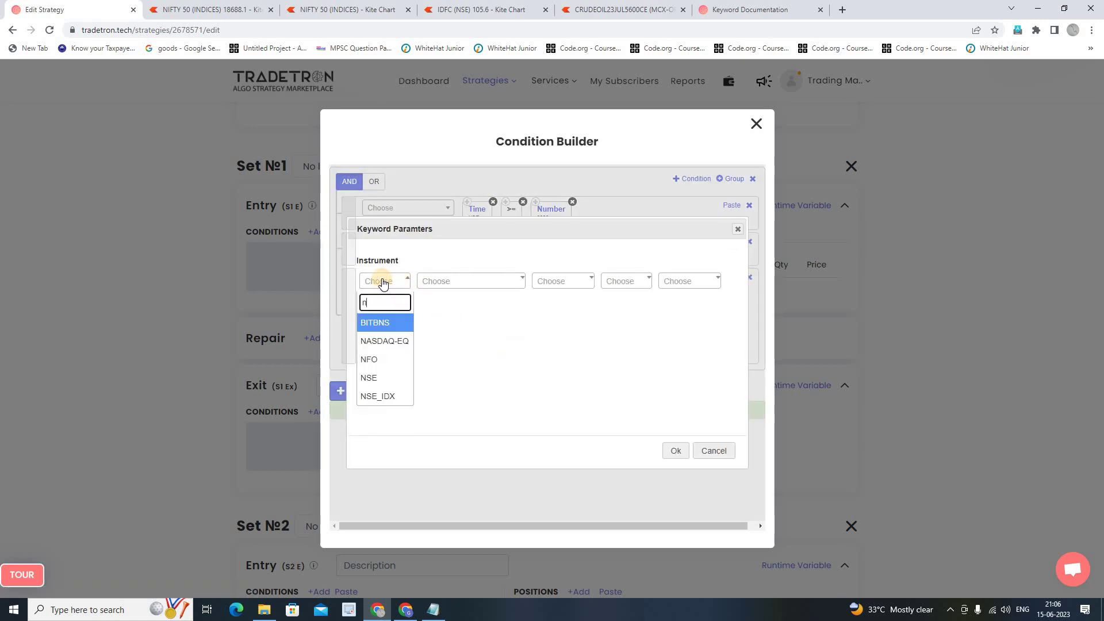
{"action": "left_click", "coordinate": [380, 323]}
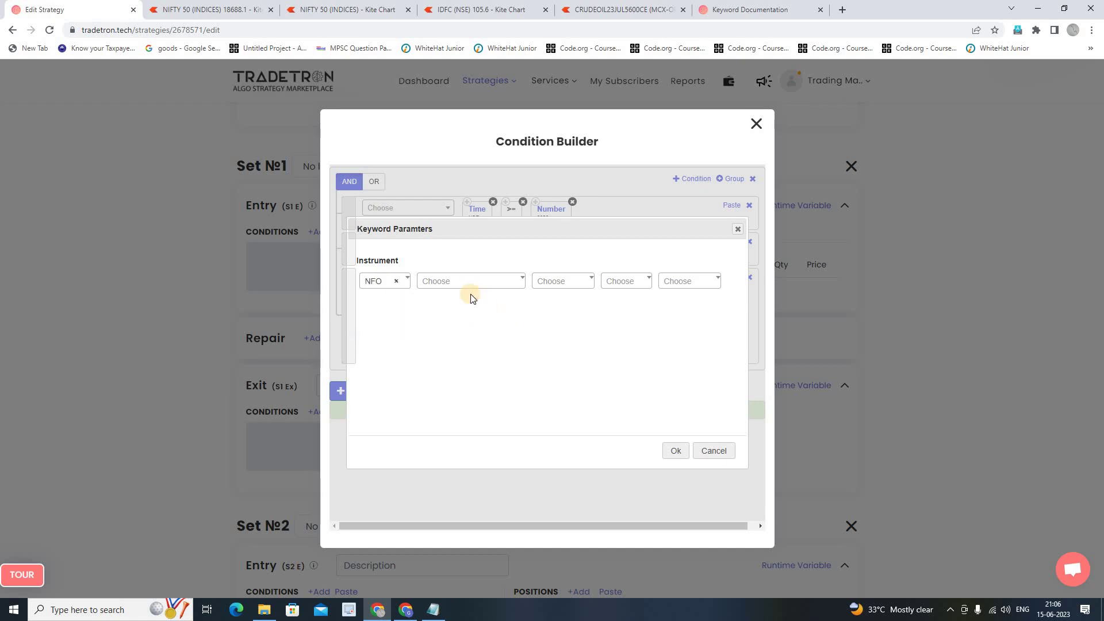
{"action": "left_click", "coordinate": [469, 287]}
{"action": "type", "text": "nifty"}
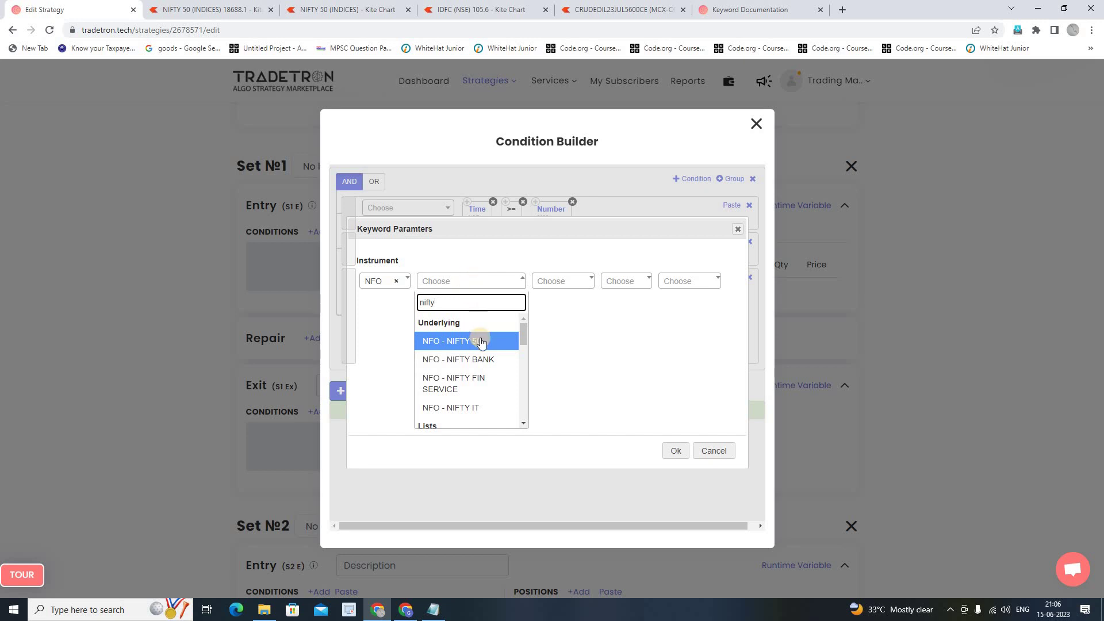
{"action": "left_click", "coordinate": [501, 342]}
{"action": "left_click", "coordinate": [676, 451]}
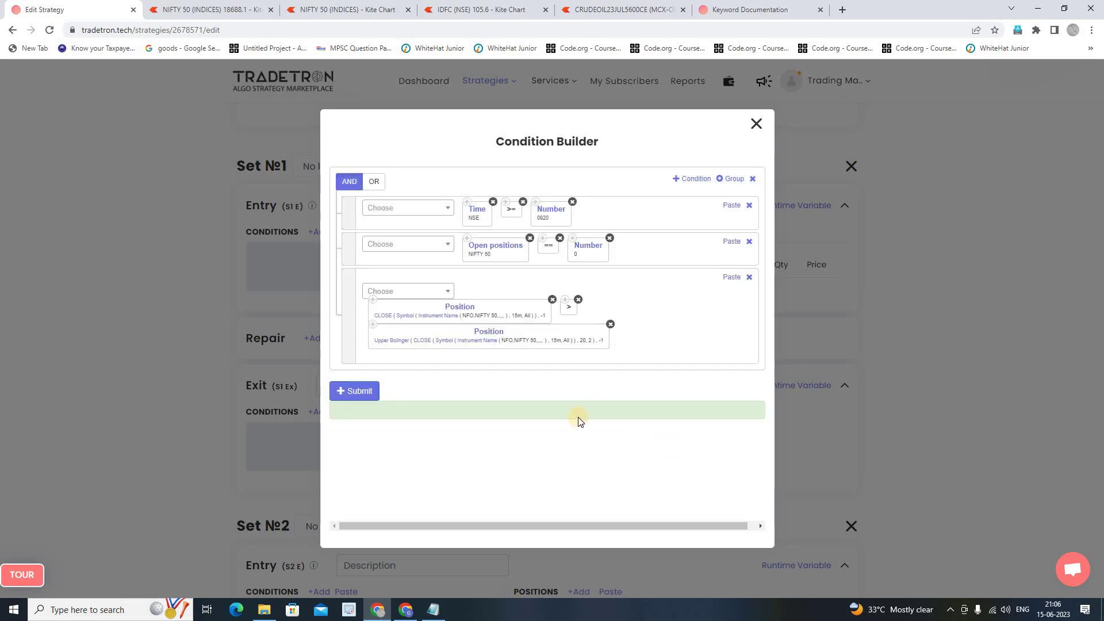
Add a fourth condition to the Set 1 entry and insert a Position keyword in it
{"action": "left_click", "coordinate": [690, 180]}
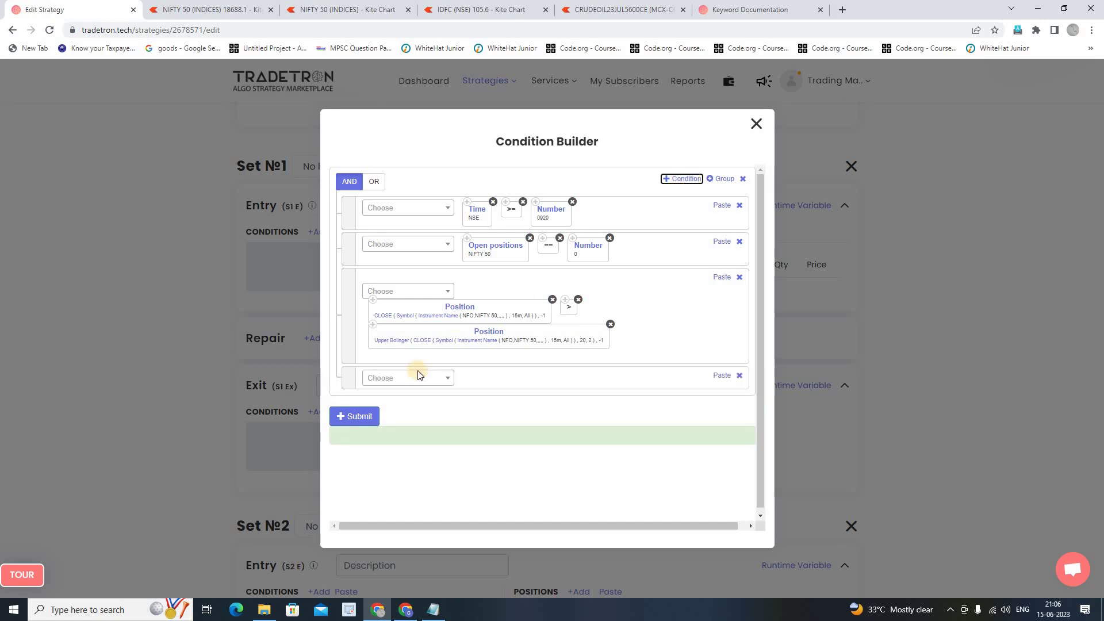
{"action": "left_click", "coordinate": [401, 381]}
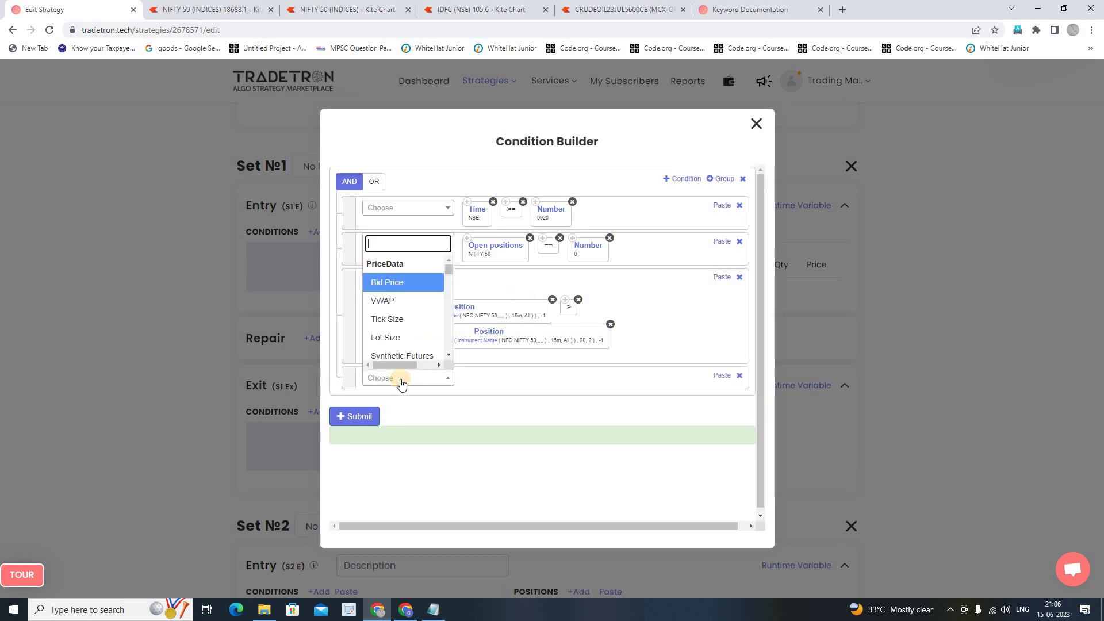
{"action": "type", "text": "posi"}
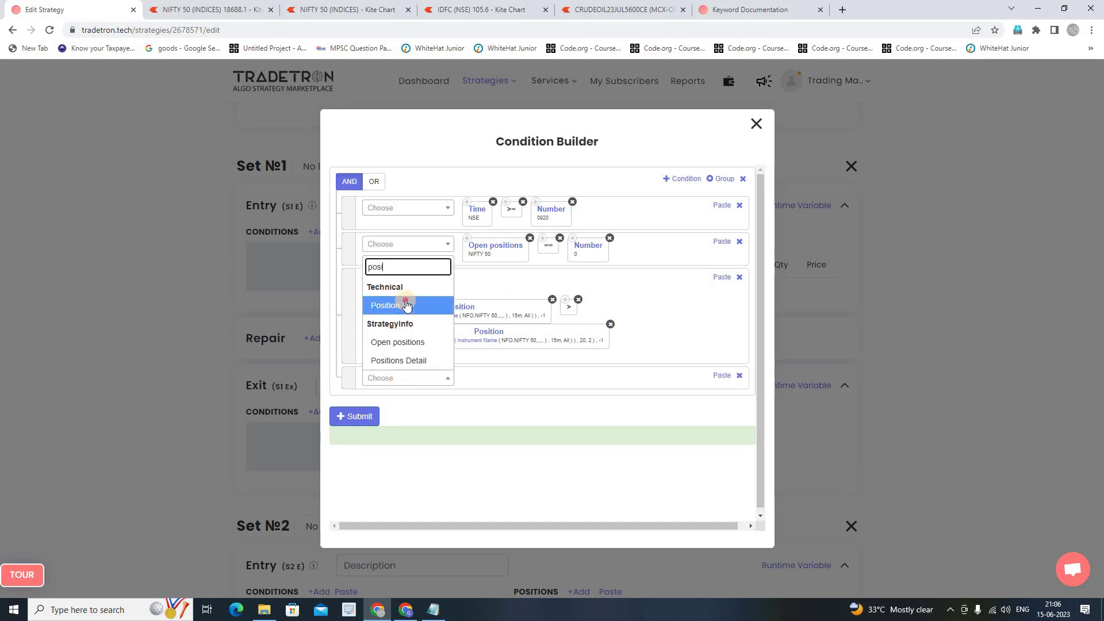
{"action": "left_click", "coordinate": [406, 305]}
Set the fourth condition's Position keyword to the Bolinger Band width series with position -1
{"action": "left_click", "coordinate": [484, 295]}
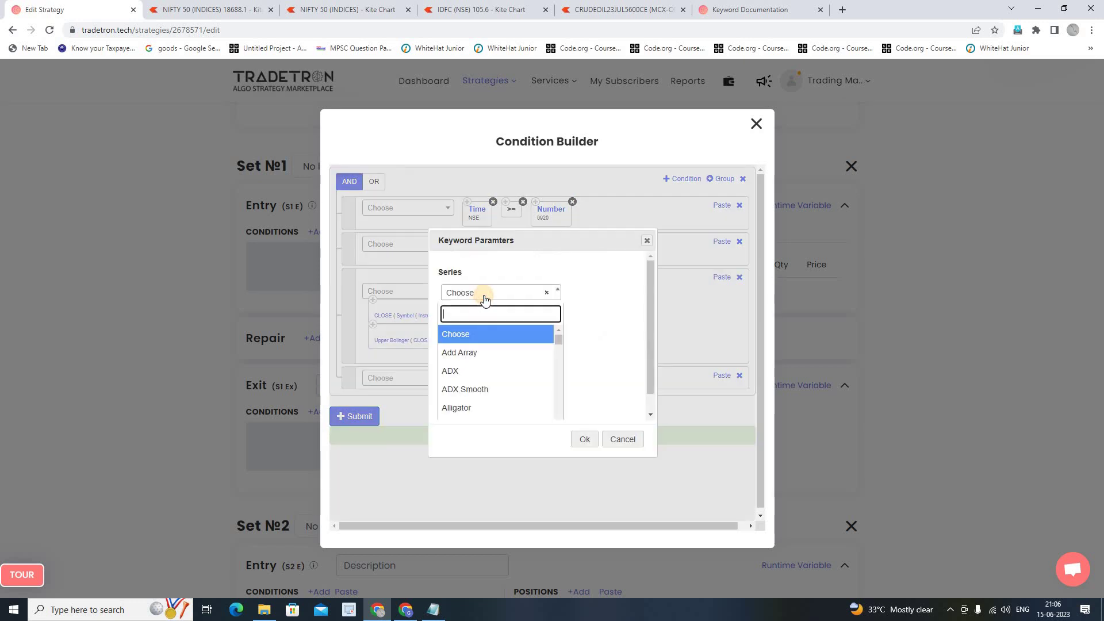
{"action": "type", "text": "bolli"}
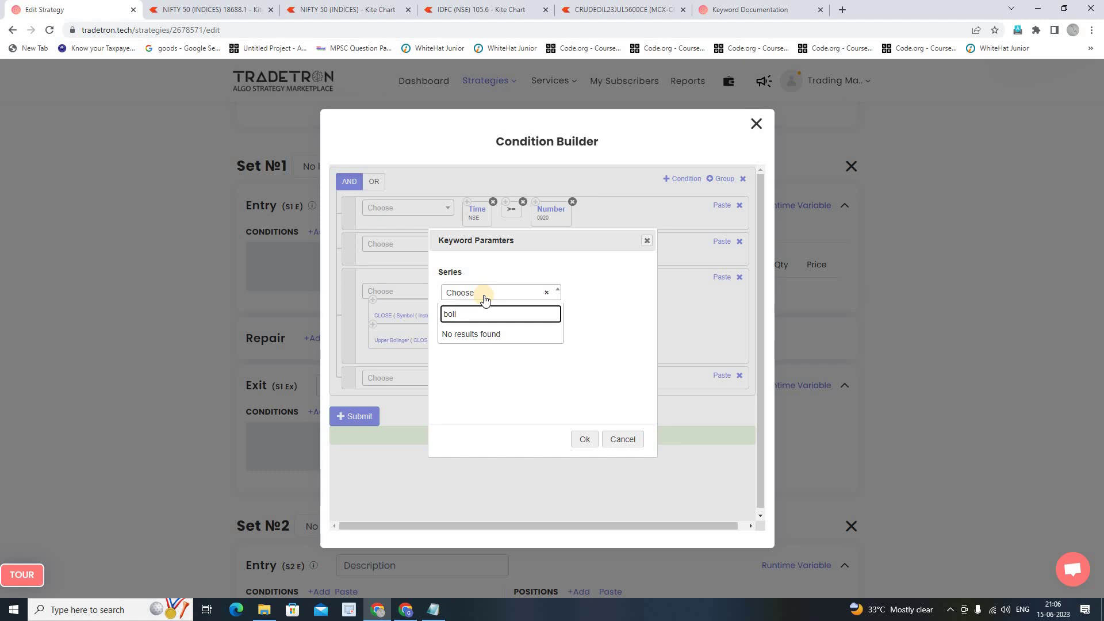
{"action": "key", "text": "BackSpace"}
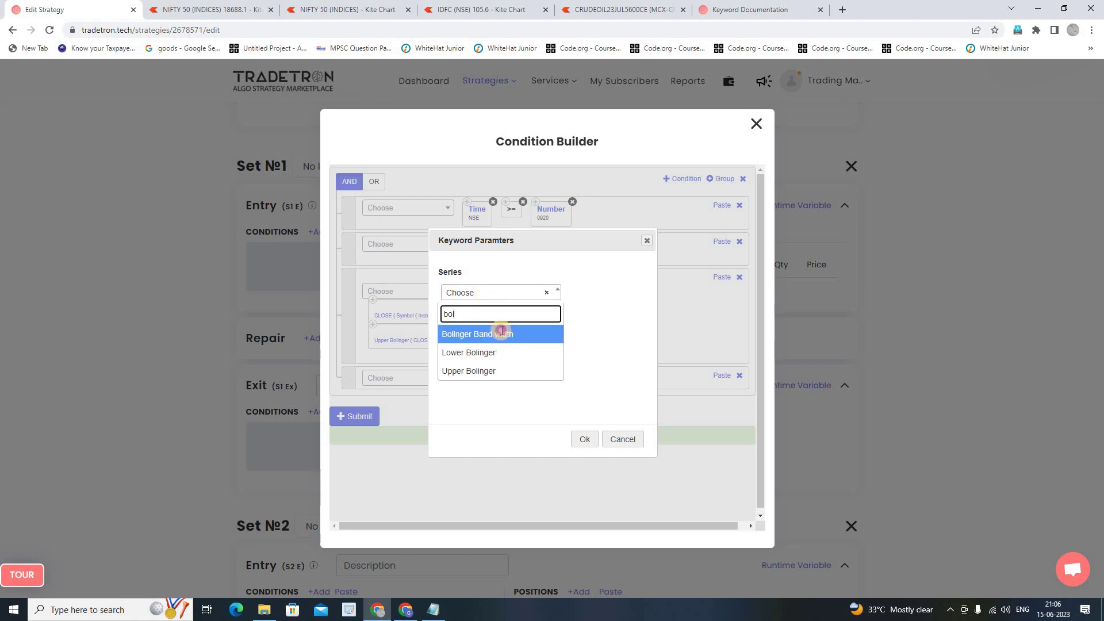
{"action": "left_click", "coordinate": [501, 333]}
{"action": "left_click", "coordinate": [458, 332]}
{"action": "type", "text": "-"}
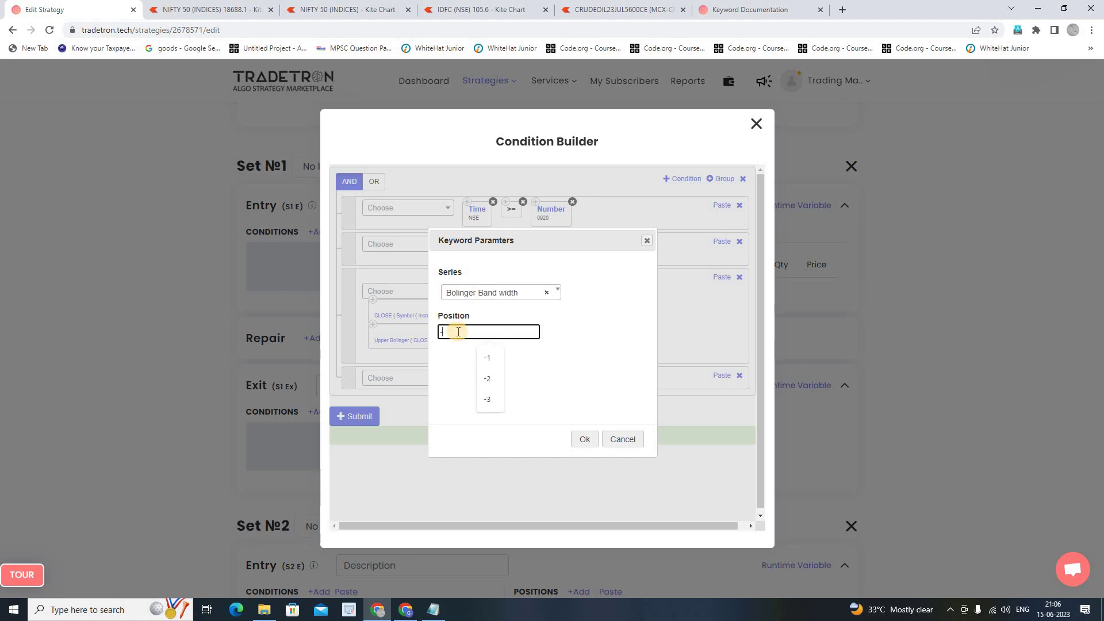
{"action": "type", "text": "1"}
{"action": "left_click", "coordinate": [585, 438]}
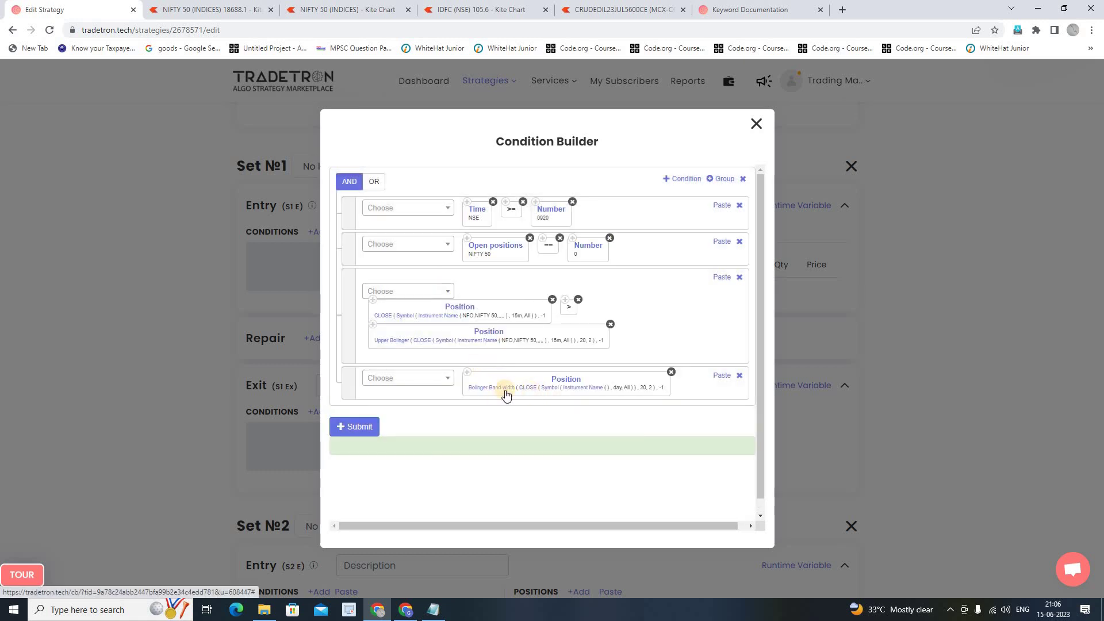
Set the period of the Bolinger Band width series to 14
{"action": "left_click", "coordinate": [503, 391]}
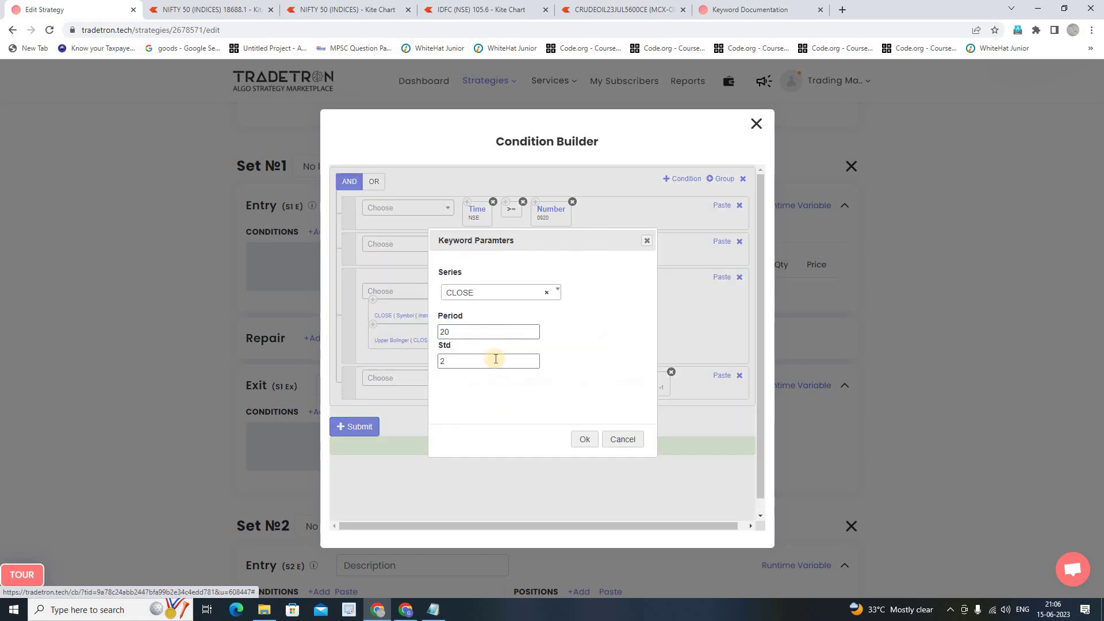
{"action": "left_click_drag", "start_coordinate": [452, 337], "coordinate": [401, 338]}
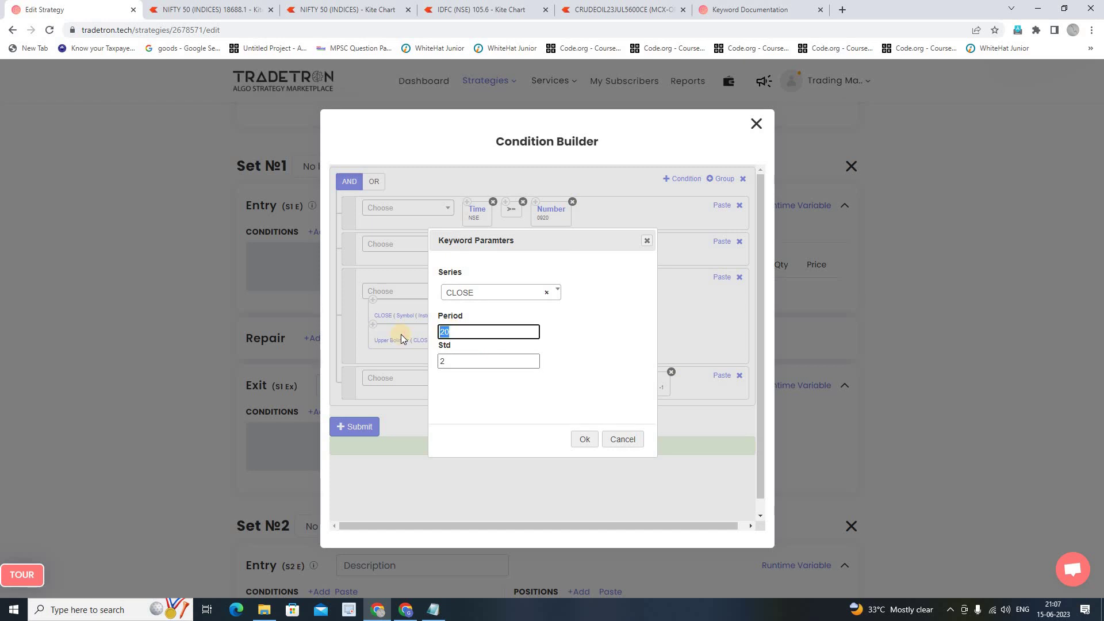
{"action": "type", "text": "14"}
{"action": "left_click", "coordinate": [585, 440]}
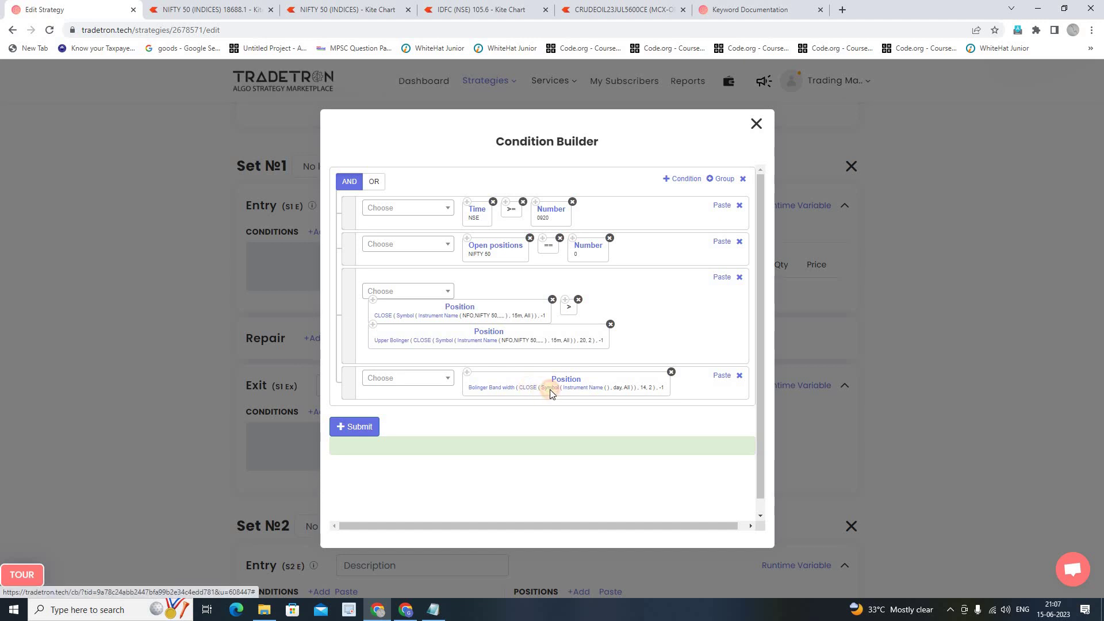
Set the candle type of the Bolinger Band width's CLOSE series to 15m
{"action": "left_click", "coordinate": [549, 389]}
{"action": "left_click", "coordinate": [485, 280]}
{"action": "scroll", "coordinate": [492, 362], "scroll_direction": "down", "scroll_amount": 5}
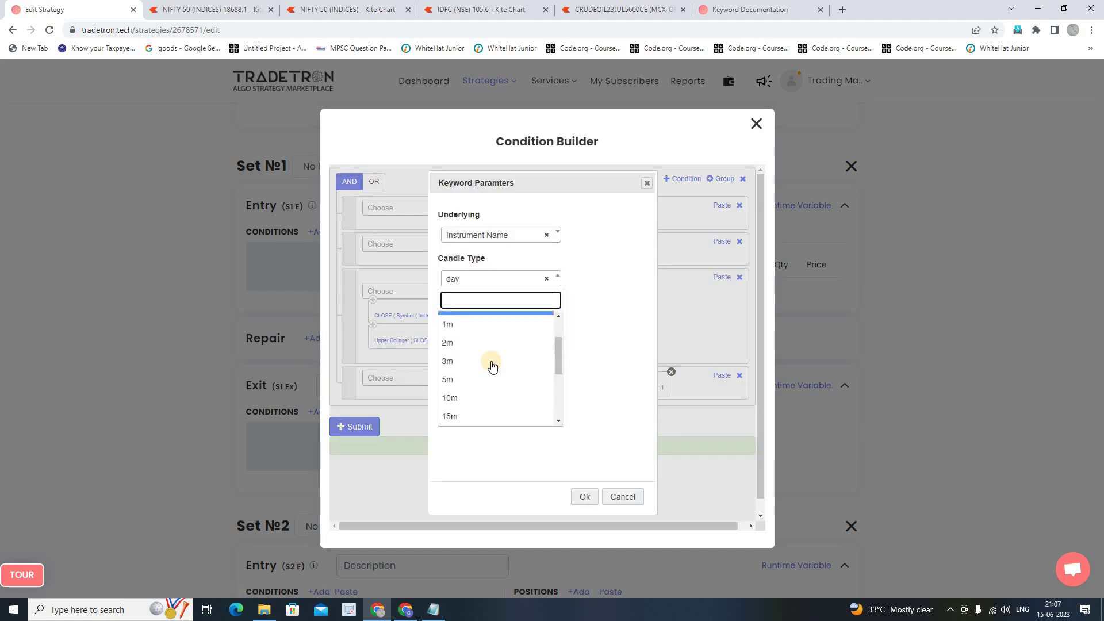
{"action": "left_click", "coordinate": [556, 452]}
{"action": "left_click", "coordinate": [584, 496]}
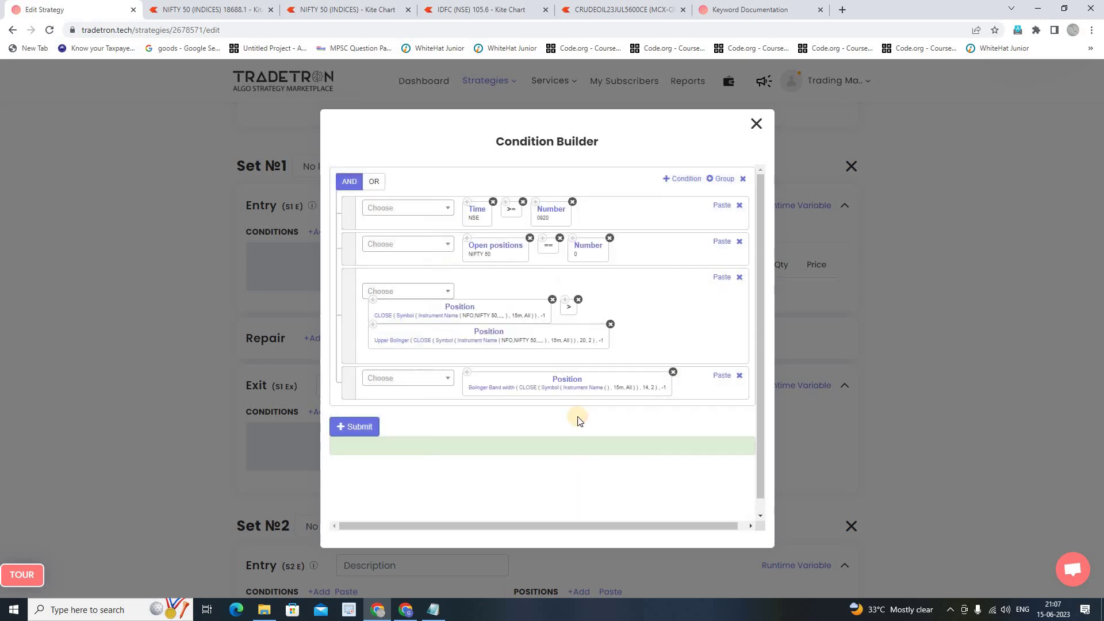
Set the instrument of the fourth condition's Bolinger Band width series to NFO with underlying NFO - NIFTY 50
{"action": "left_click", "coordinate": [577, 392]}
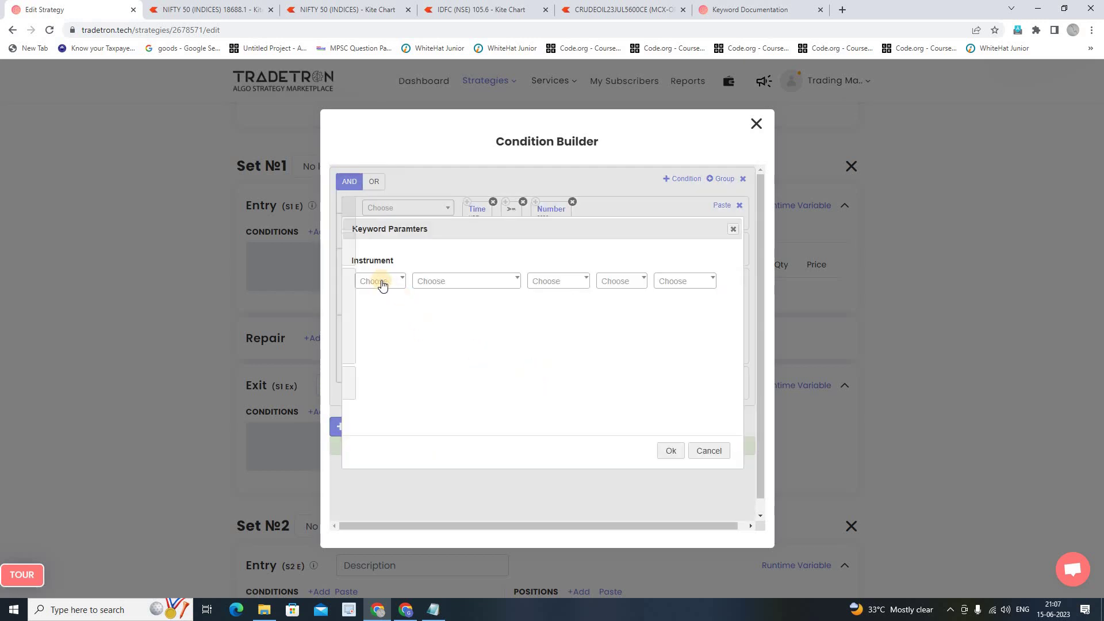
{"action": "left_click", "coordinate": [380, 281]}
{"action": "type", "text": "nfo"}
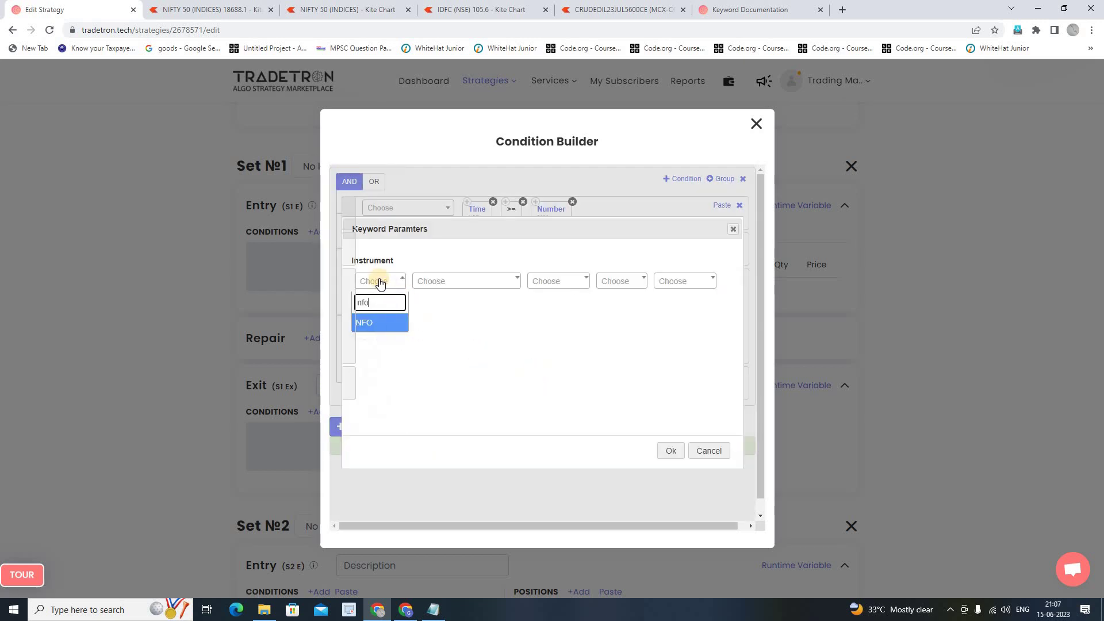
{"action": "left_click", "coordinate": [384, 323]}
{"action": "left_click", "coordinate": [449, 284]}
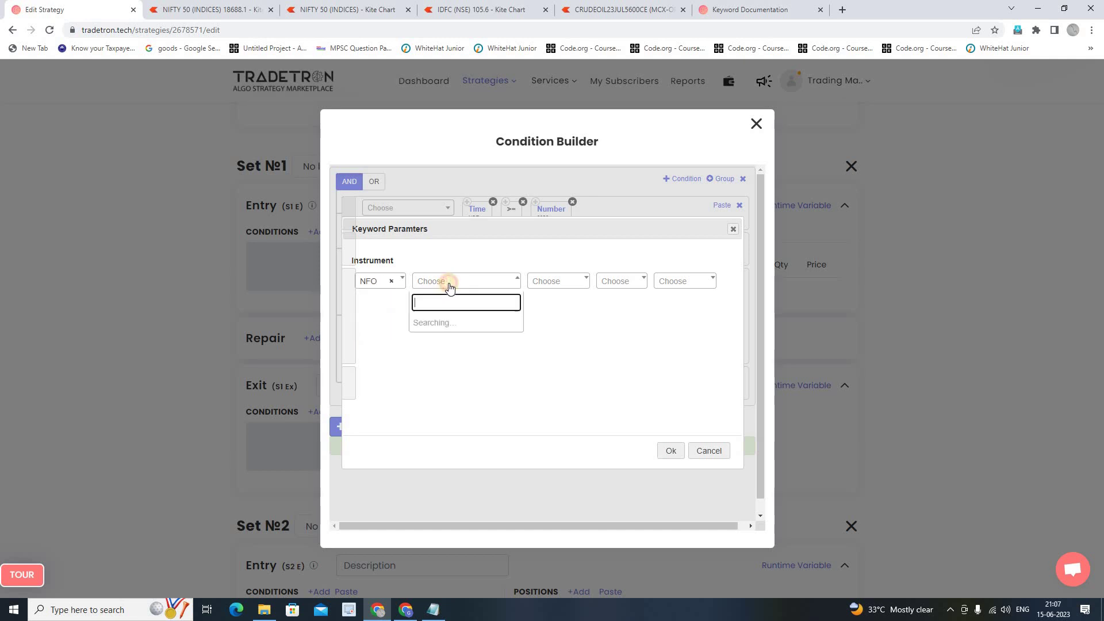
{"action": "type", "text": "nifty"}
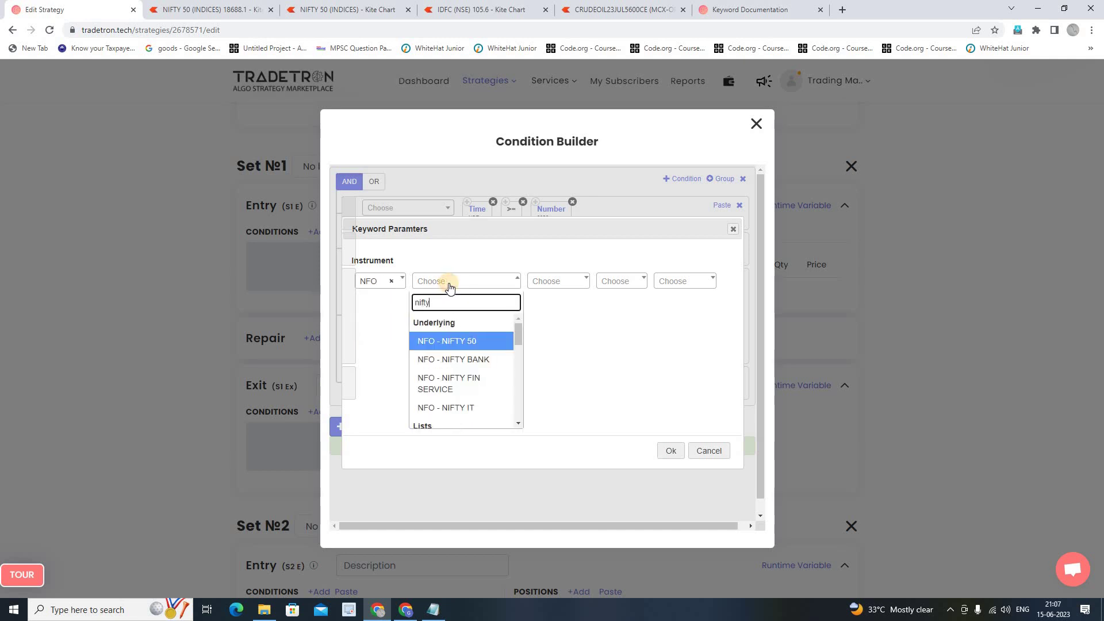
{"action": "left_click", "coordinate": [483, 340]}
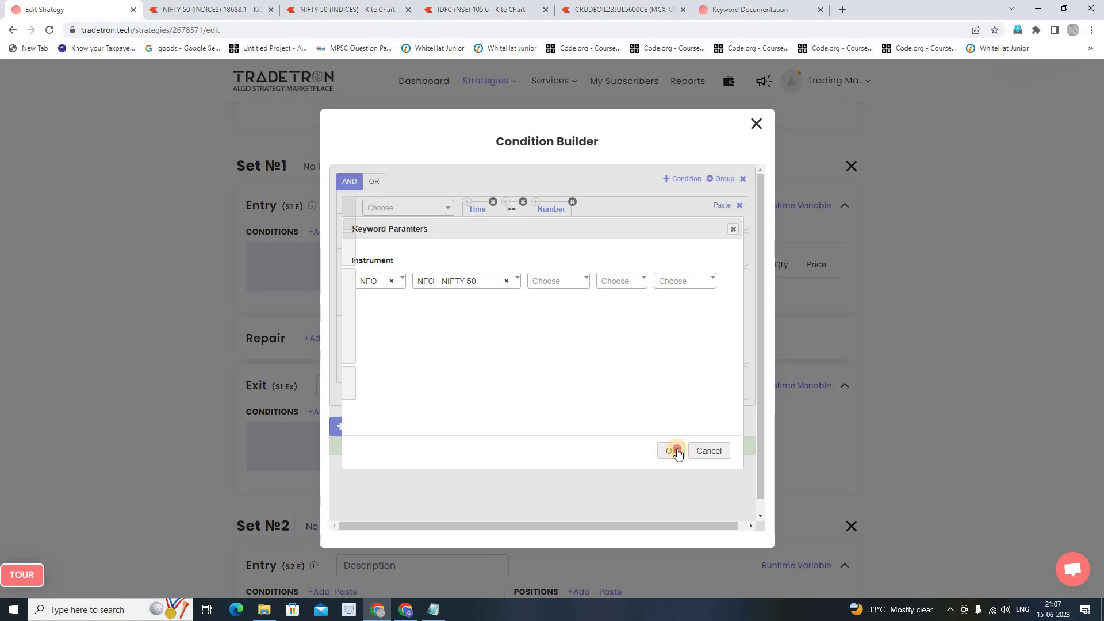
{"action": "left_click", "coordinate": [674, 450]}
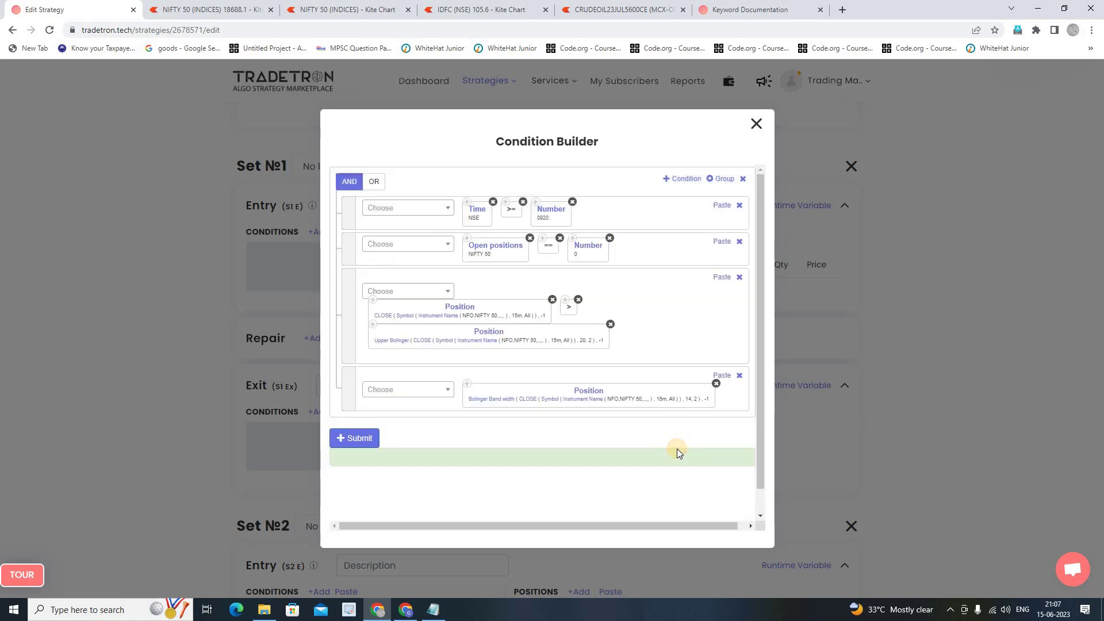
Complete the fourth condition by adding the > operator and a Number keyword with value 1.5
{"action": "left_click", "coordinate": [421, 392]}
{"action": "scroll", "coordinate": [411, 339], "scroll_direction": "down", "scroll_amount": 10}
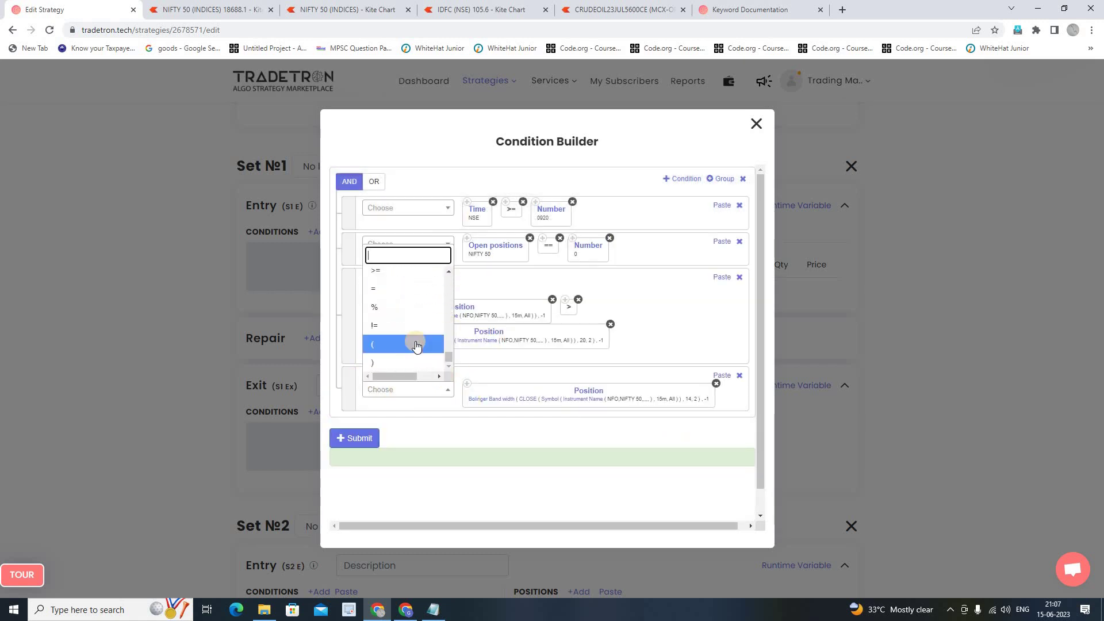
{"action": "left_click", "coordinate": [398, 296]}
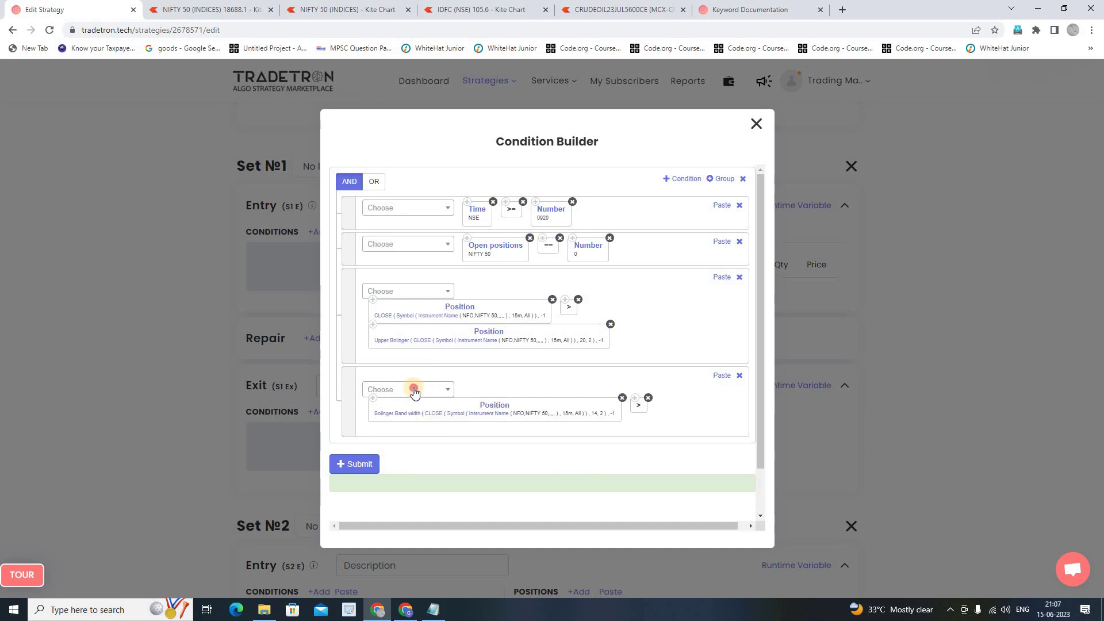
{"action": "left_click", "coordinate": [414, 390]}
{"action": "type", "text": "number"}
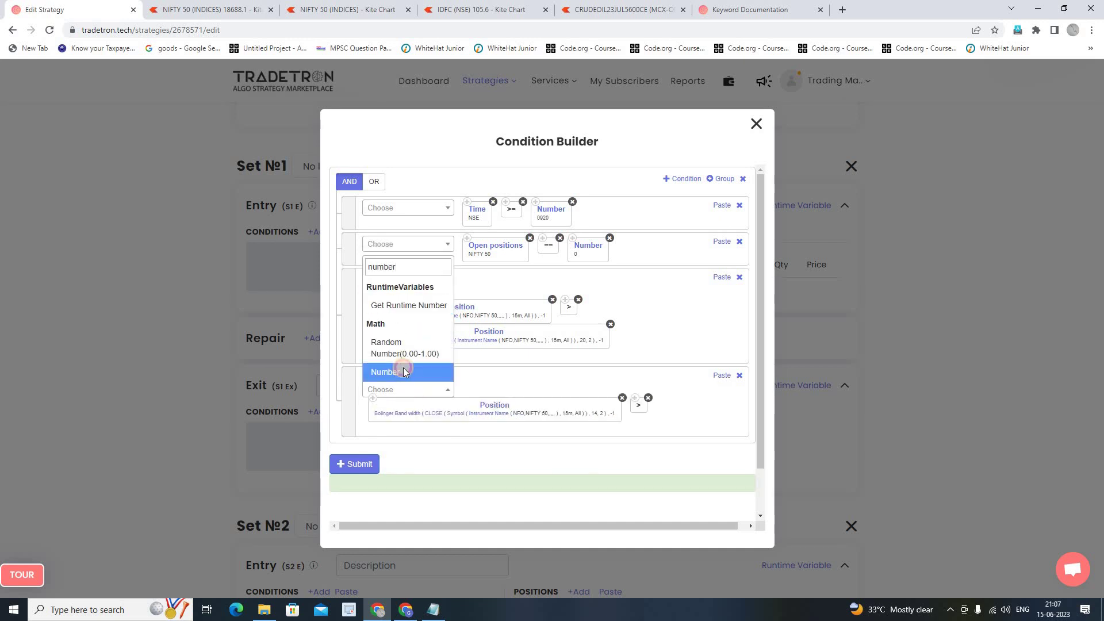
{"action": "left_click", "coordinate": [402, 372]}
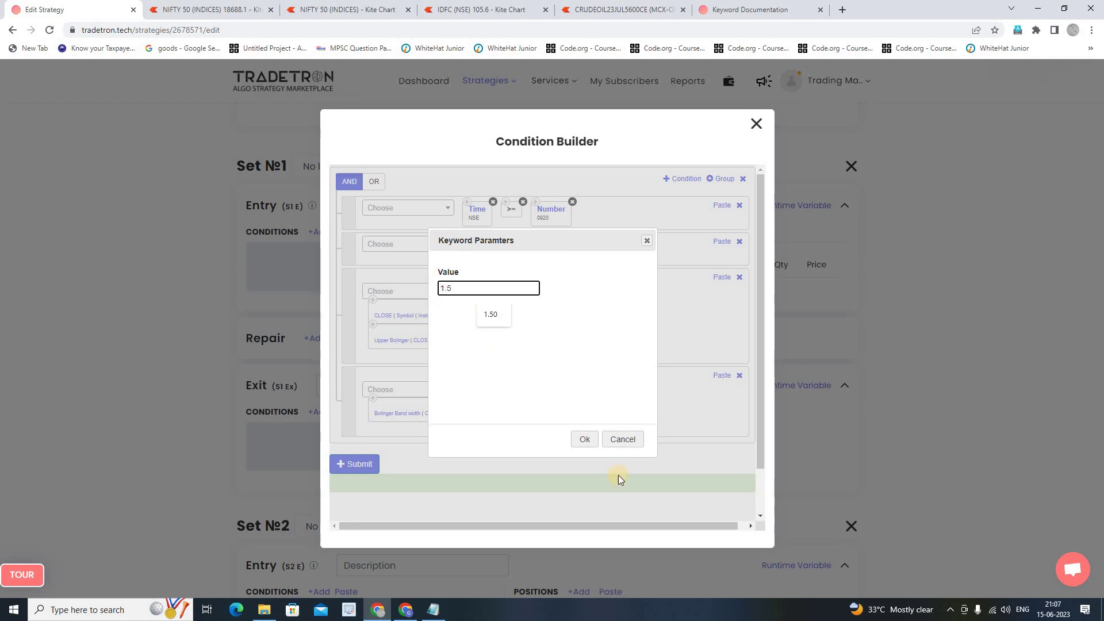
{"action": "left_click", "coordinate": [588, 443]}
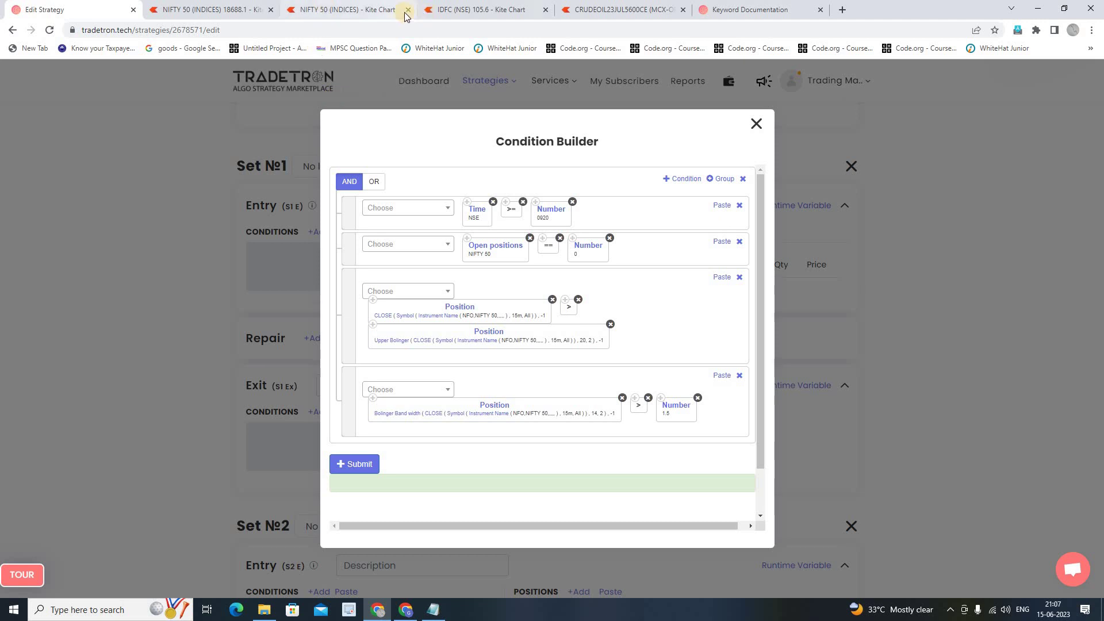
On the Kite NIFTY 50 15m chart, examine Bollinger band width peaks against price breakouts from March back to late November
{"action": "left_click", "coordinate": [368, 10]}
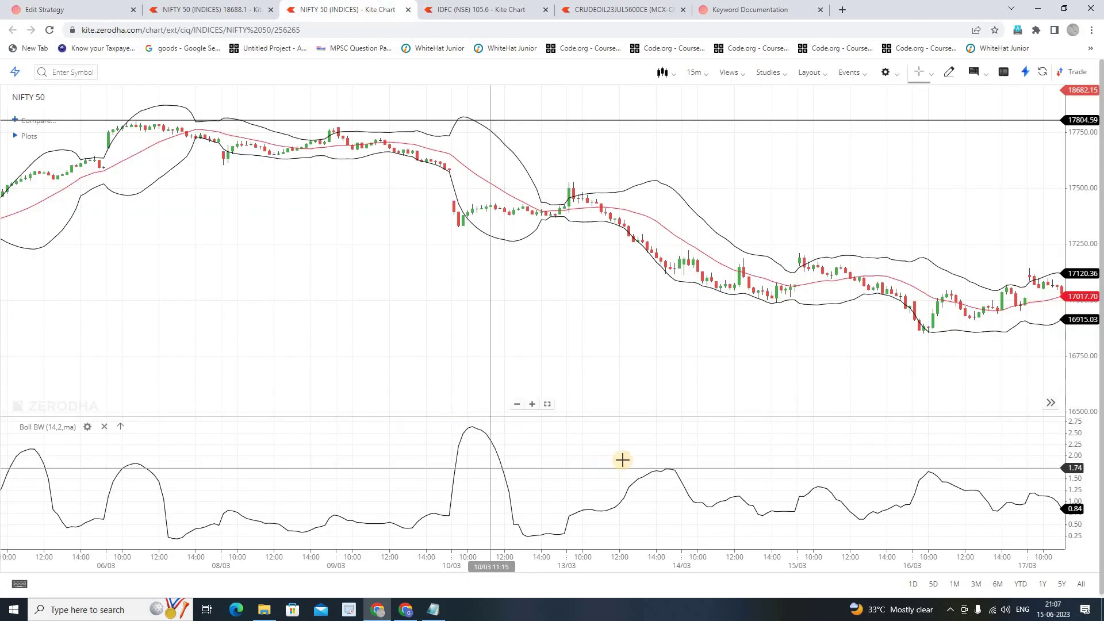
{"action": "left_click_drag", "start_coordinate": [619, 458], "coordinate": [529, 461]}
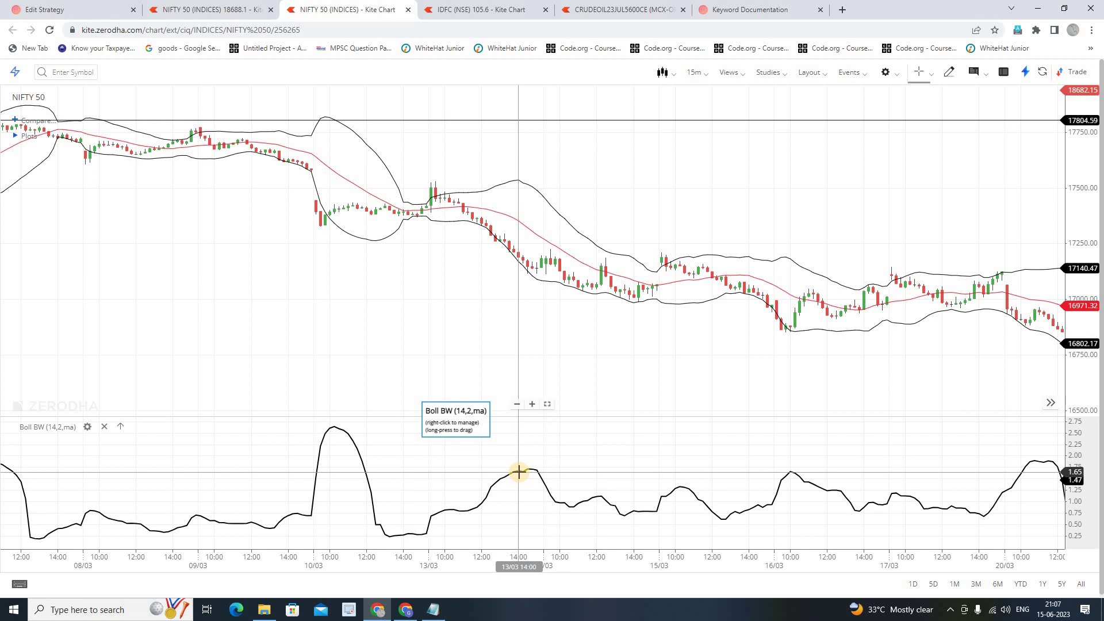
{"action": "left_click_drag", "start_coordinate": [347, 353], "coordinate": [631, 387]}
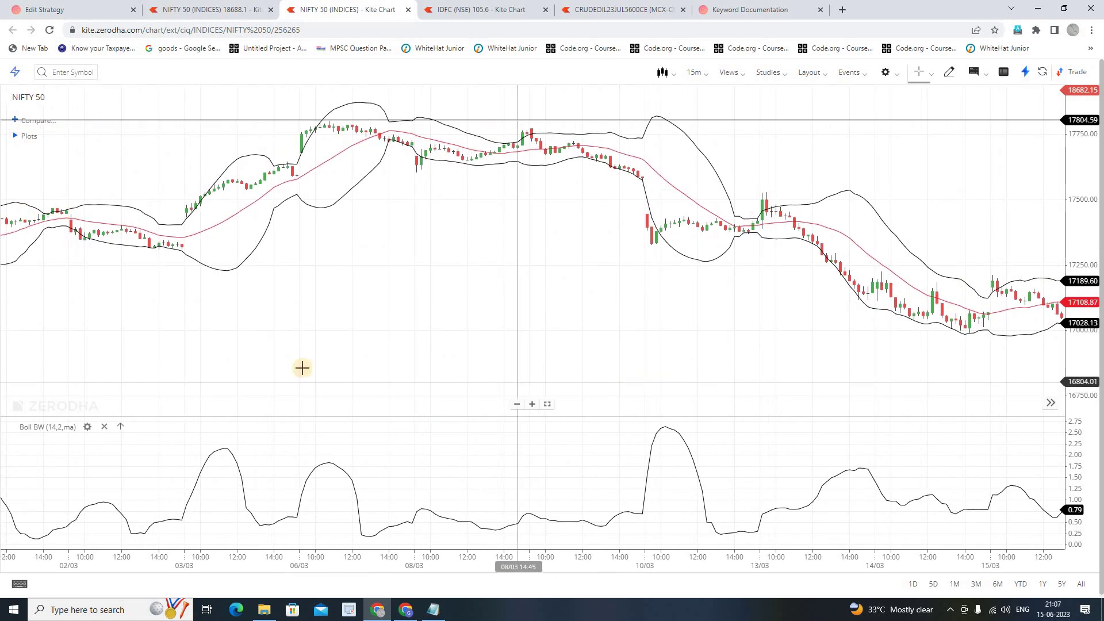
{"action": "left_click_drag", "start_coordinate": [303, 368], "coordinate": [399, 399]}
{"action": "left_click_drag", "start_coordinate": [259, 443], "coordinate": [614, 392]}
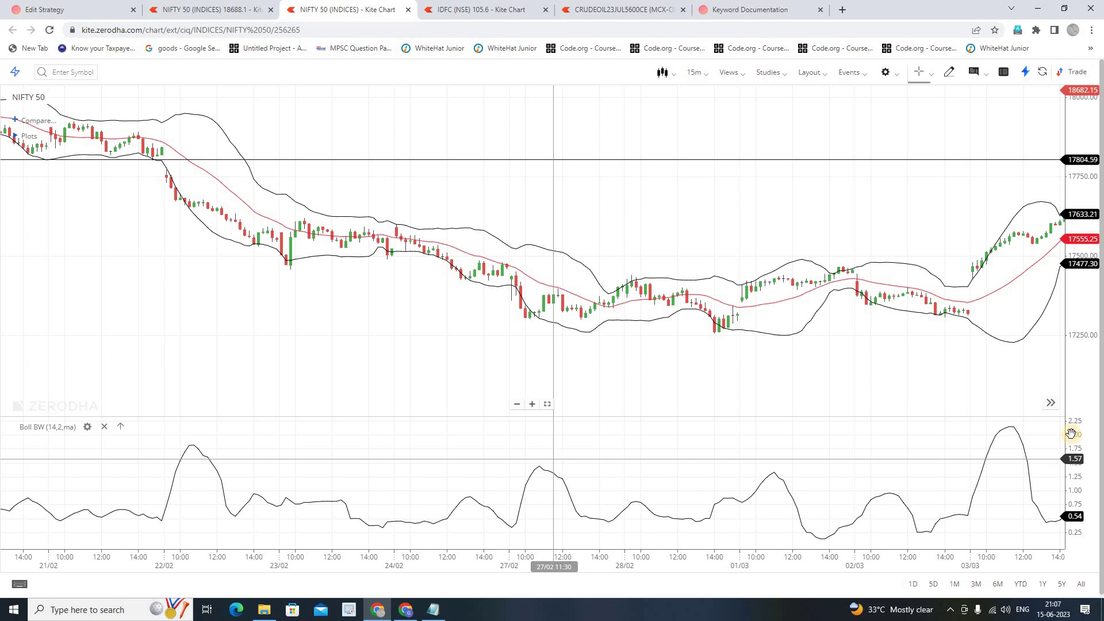
{"action": "left_click_drag", "start_coordinate": [872, 342], "coordinate": [537, 327]}
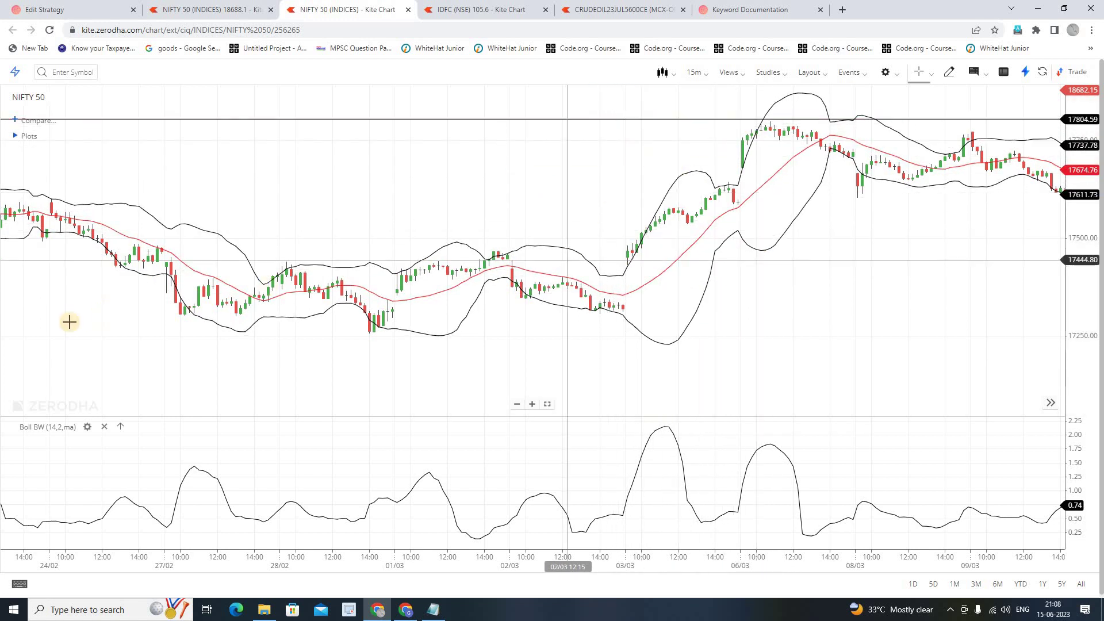
{"action": "left_click_drag", "start_coordinate": [69, 322], "coordinate": [695, 347]}
{"action": "left_click_drag", "start_coordinate": [74, 350], "coordinate": [638, 353]}
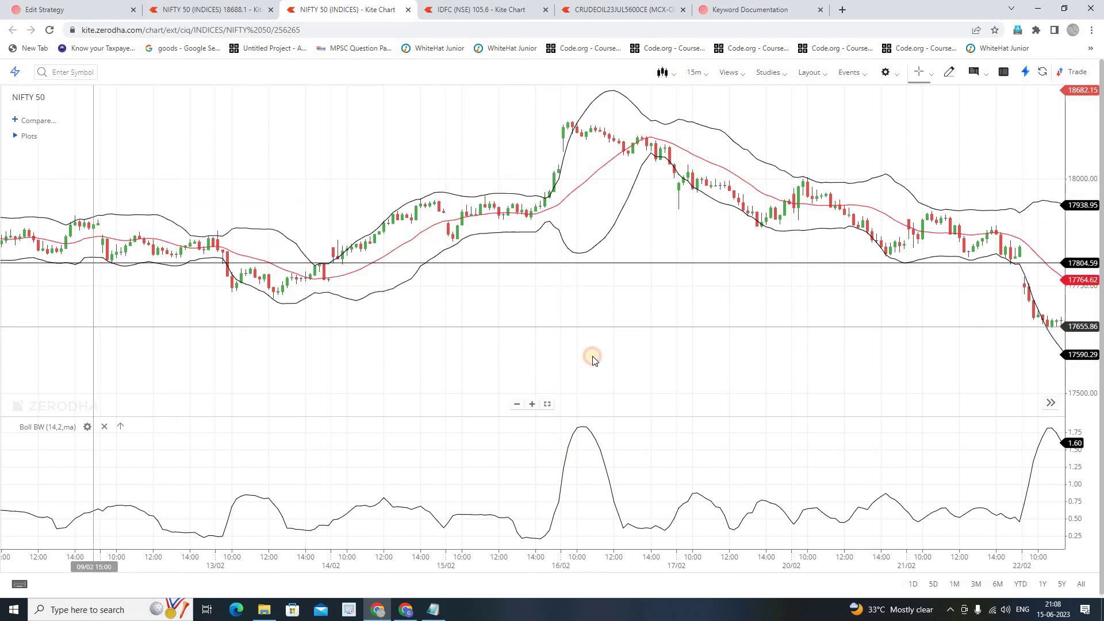
{"action": "left_click_drag", "start_coordinate": [593, 360], "coordinate": [647, 357]}
{"action": "left_click_drag", "start_coordinate": [167, 322], "coordinate": [776, 377]}
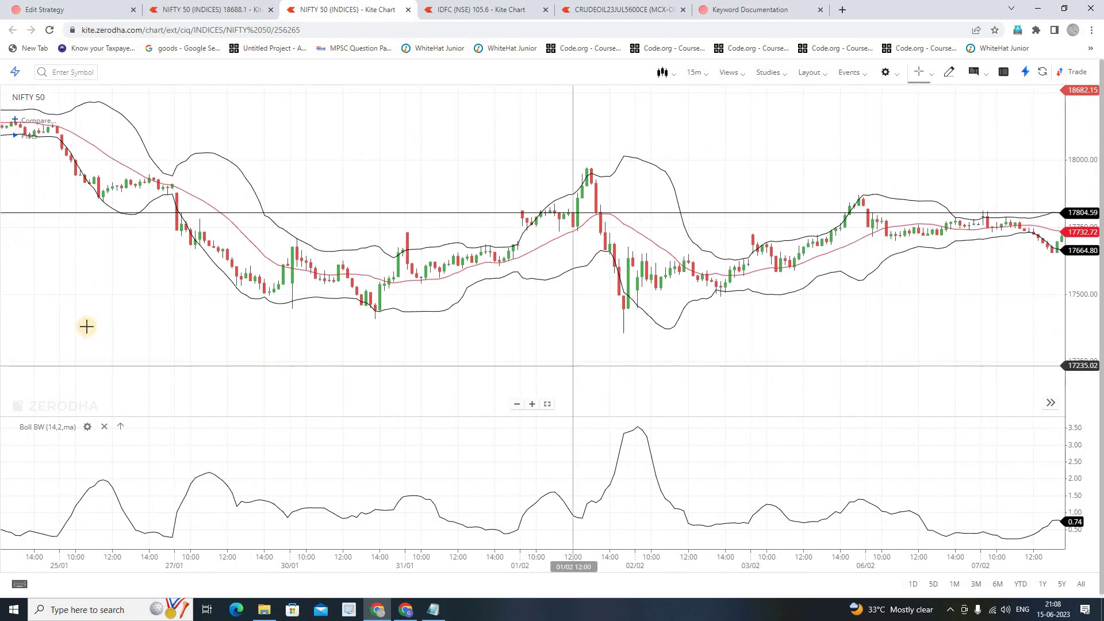
{"action": "left_click_drag", "start_coordinate": [495, 370], "coordinate": [532, 365]}
{"action": "left_click_drag", "start_coordinate": [284, 353], "coordinate": [819, 384]}
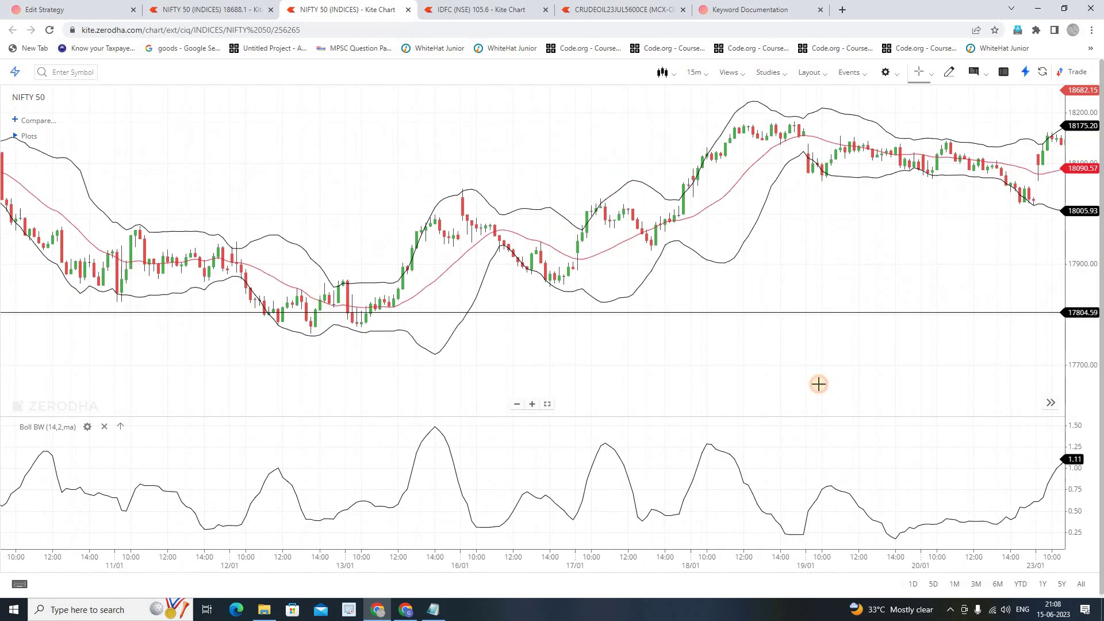
{"action": "left_click_drag", "start_coordinate": [216, 328], "coordinate": [690, 365]}
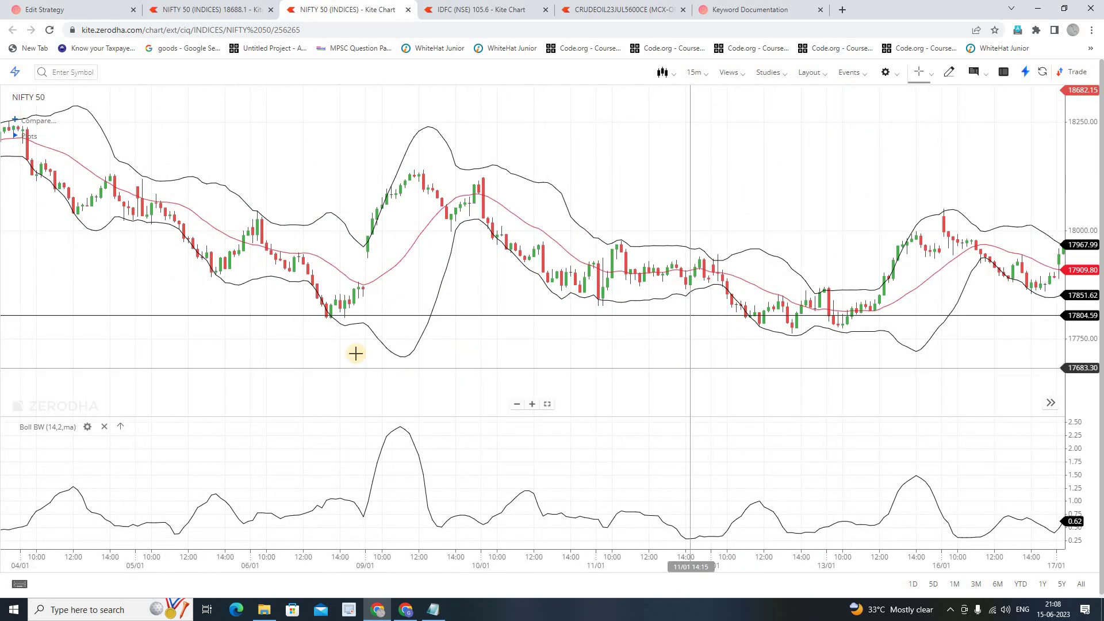
{"action": "left_click_drag", "start_coordinate": [195, 349], "coordinate": [382, 360]}
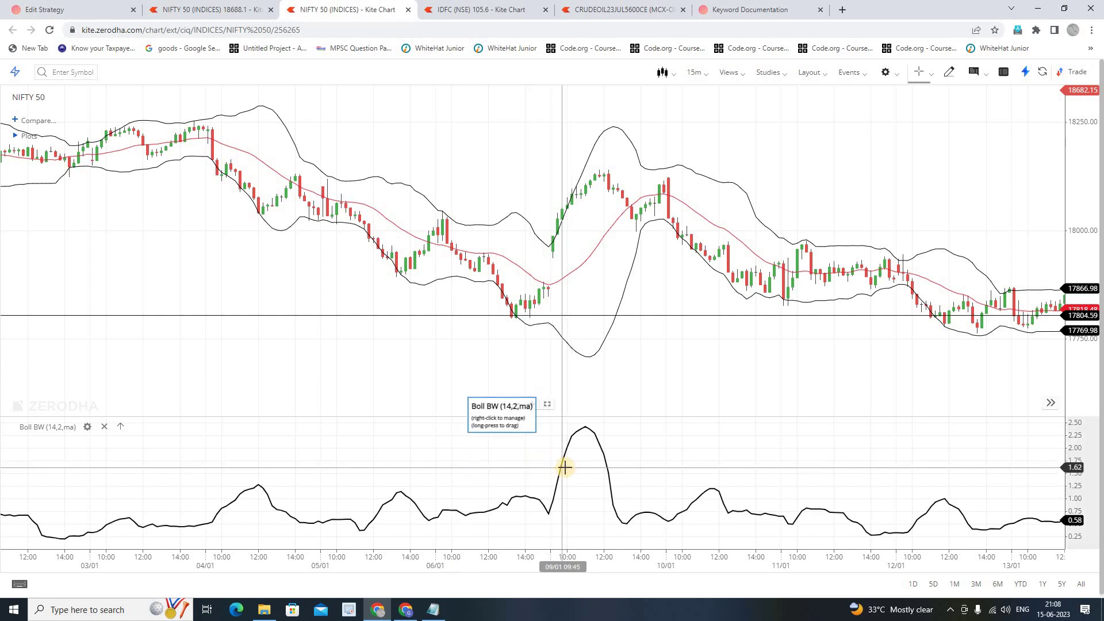
{"action": "left_click_drag", "start_coordinate": [370, 279], "coordinate": [588, 295]}
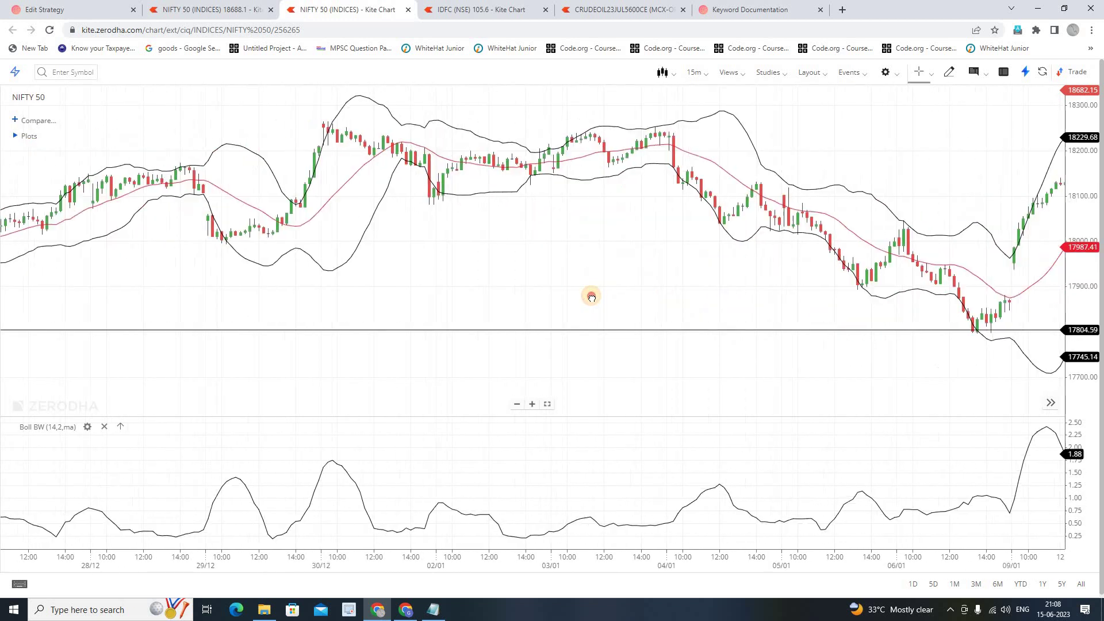
{"action": "left_click_drag", "start_coordinate": [213, 291], "coordinate": [283, 419]}
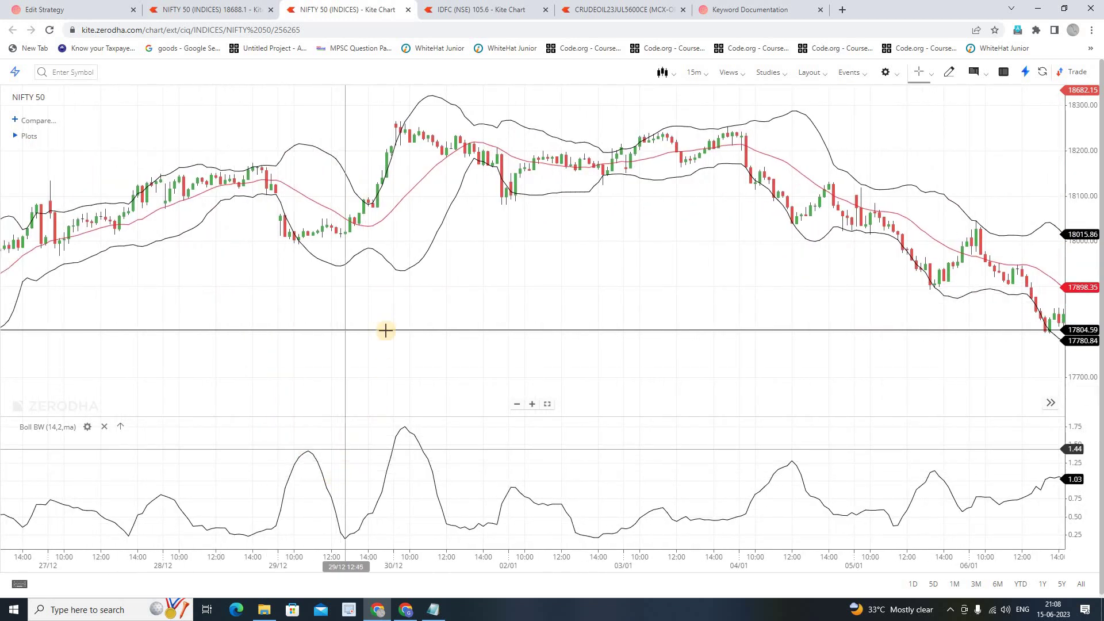
{"action": "left_click_drag", "start_coordinate": [167, 258], "coordinate": [668, 247]}
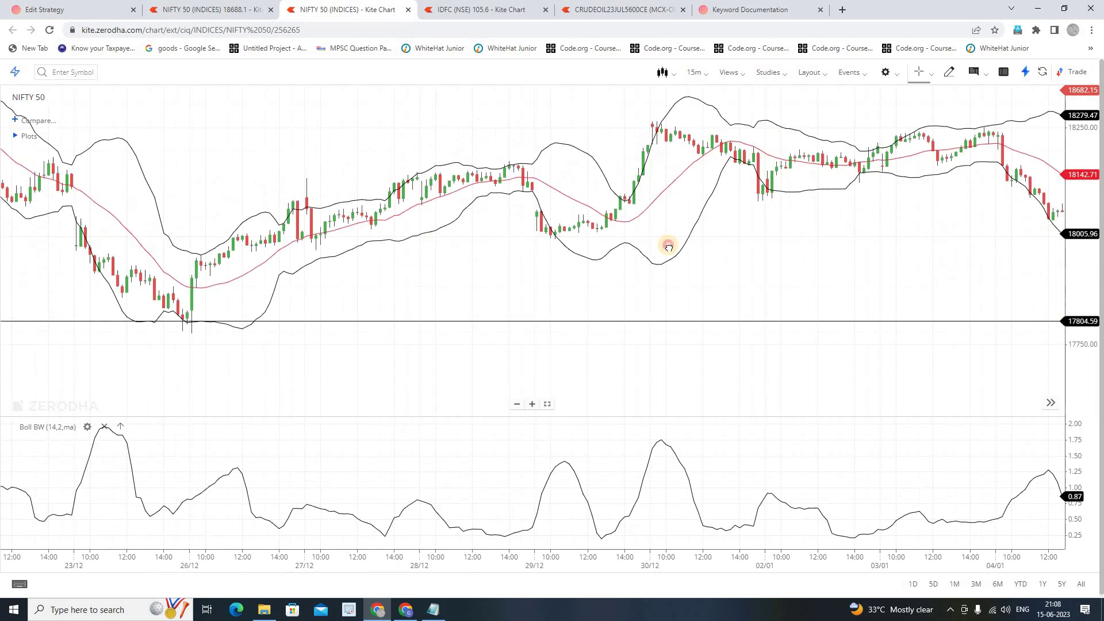
{"action": "left_click_drag", "start_coordinate": [189, 270], "coordinate": [619, 246]}
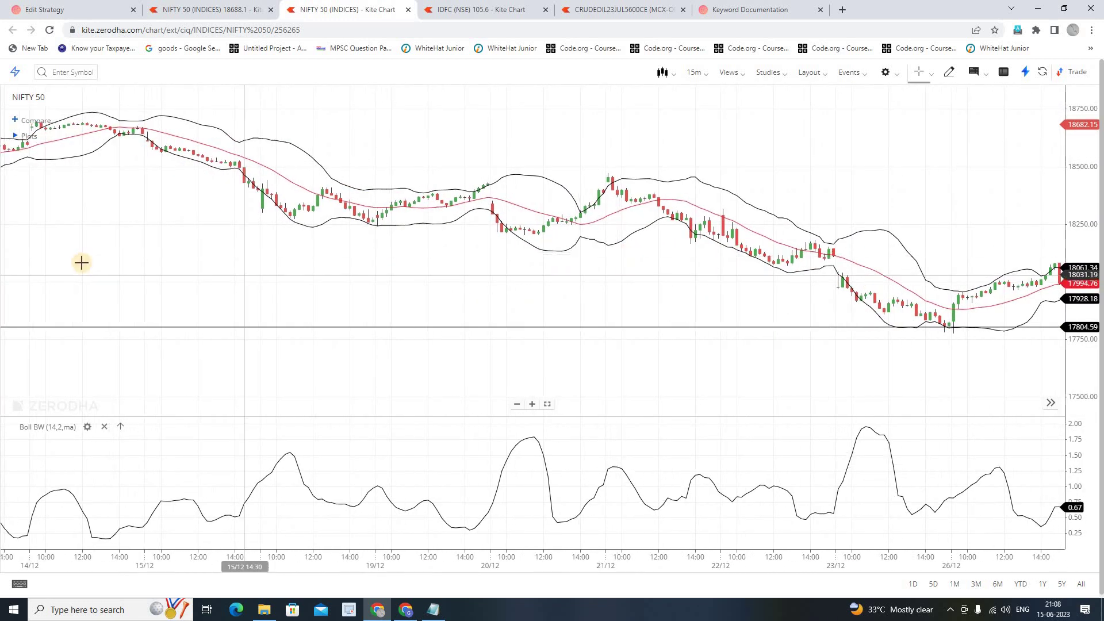
{"action": "left_click_drag", "start_coordinate": [81, 261], "coordinate": [561, 266]}
{"action": "left_click_drag", "start_coordinate": [152, 308], "coordinate": [523, 296]}
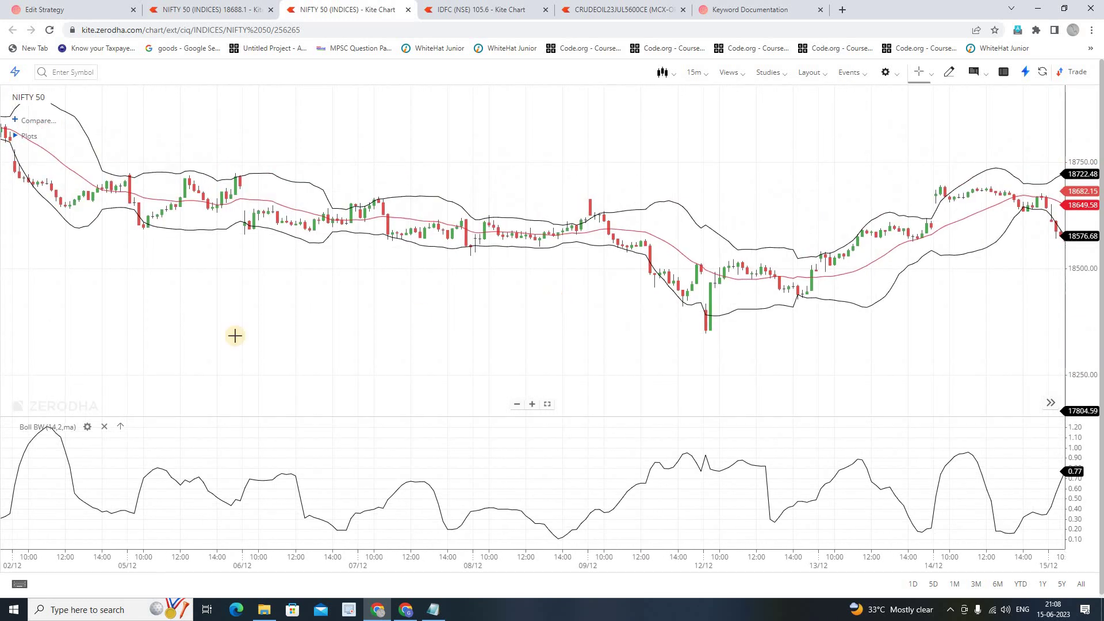
{"action": "left_click_drag", "start_coordinate": [340, 315], "coordinate": [564, 316]}
{"action": "left_click_drag", "start_coordinate": [200, 333], "coordinate": [650, 285]}
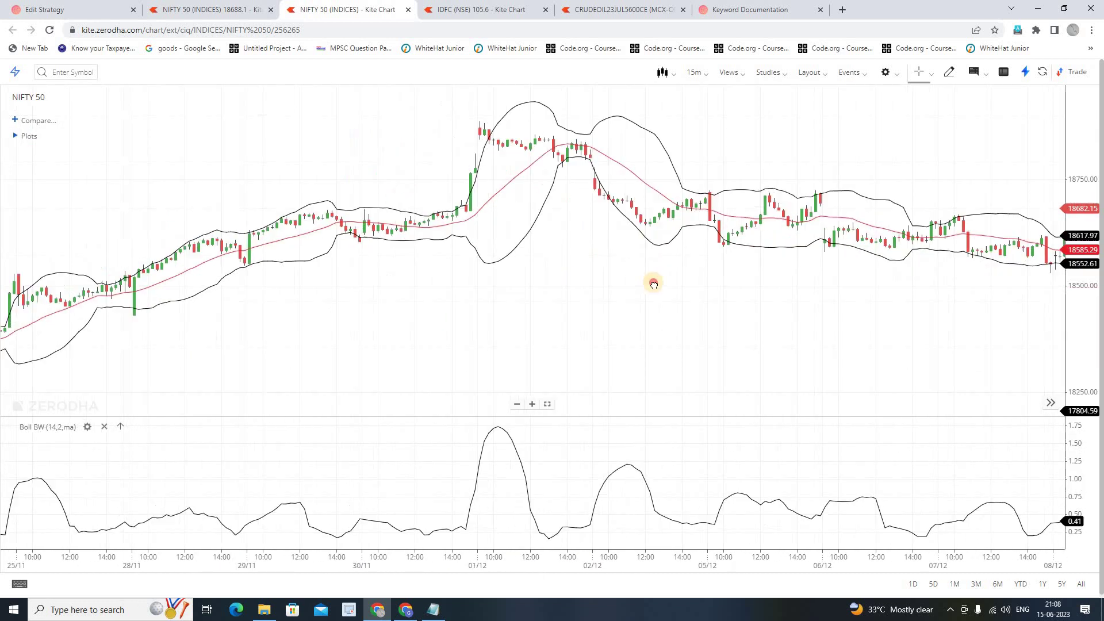
Return to the Tradetron strategy, submit the Set 1 entry conditions and close the Condition Builder
{"action": "left_click", "coordinate": [74, 9]}
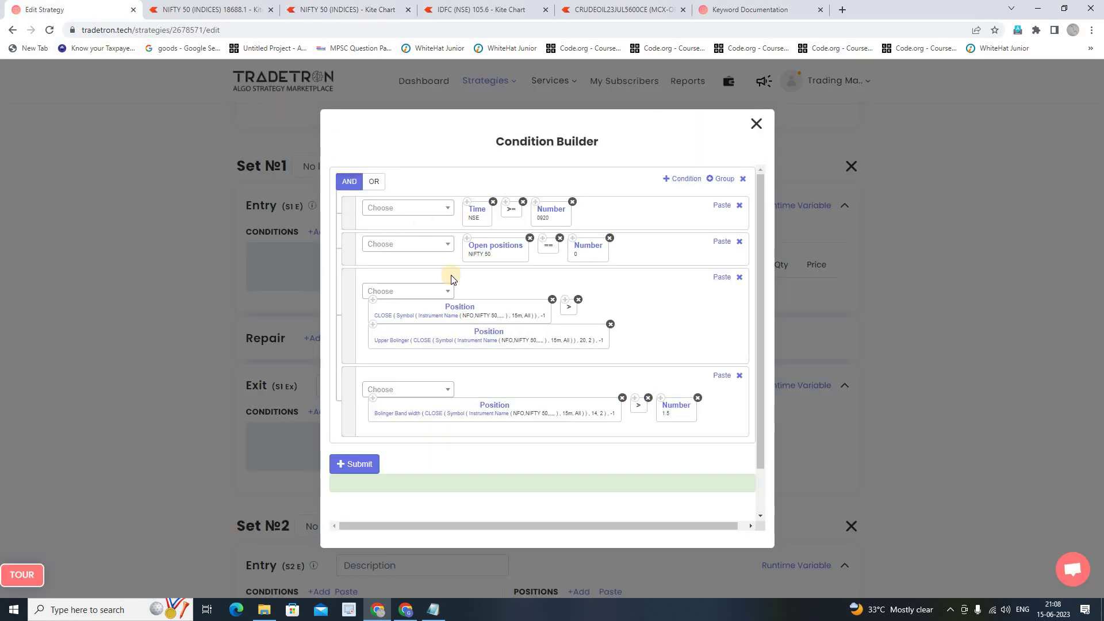
{"action": "left_click", "coordinate": [362, 463]}
{"action": "left_click", "coordinate": [755, 125]}
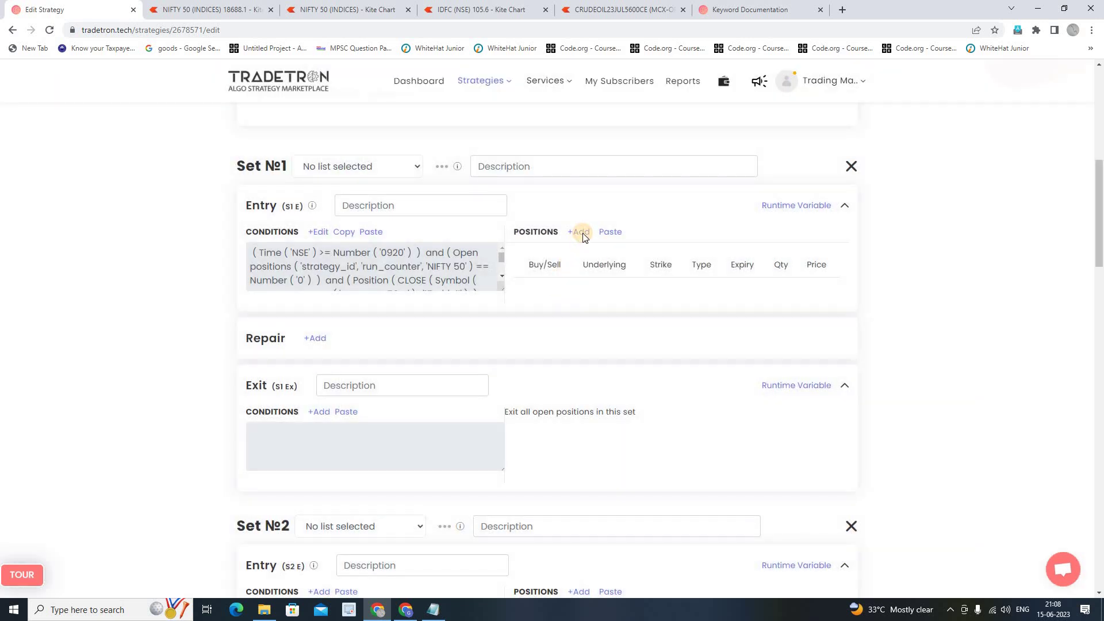
Start a new Set 1 entry position with exchange NFO, type Call and underlying NIFTY 50
{"action": "left_click", "coordinate": [578, 233]}
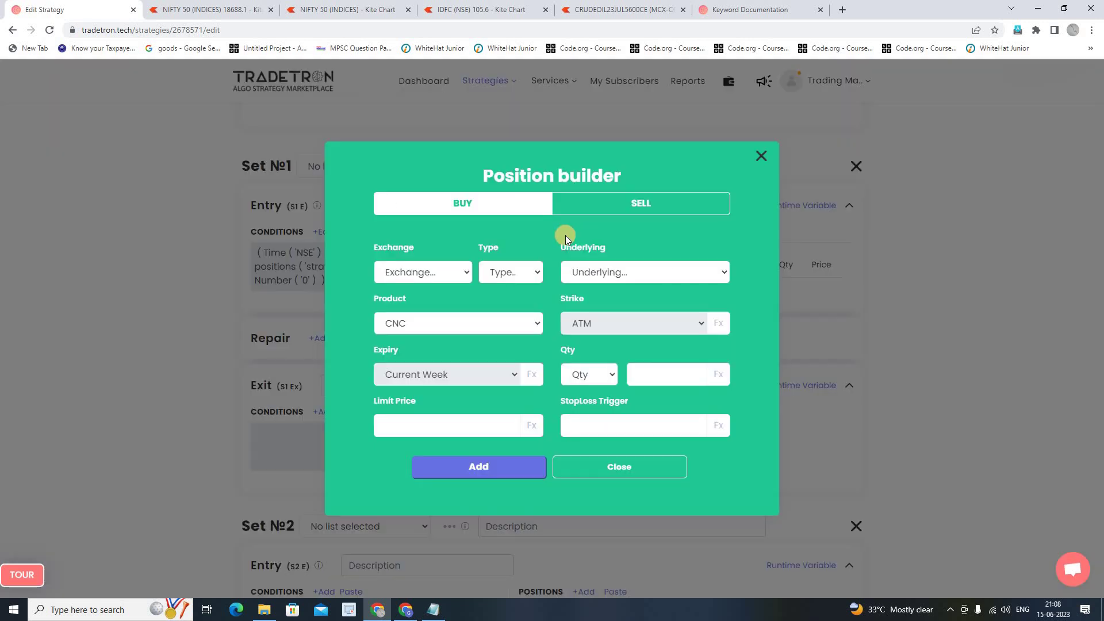
{"action": "left_click", "coordinate": [419, 271]}
{"action": "left_click", "coordinate": [453, 292]}
{"action": "left_click", "coordinate": [516, 272]}
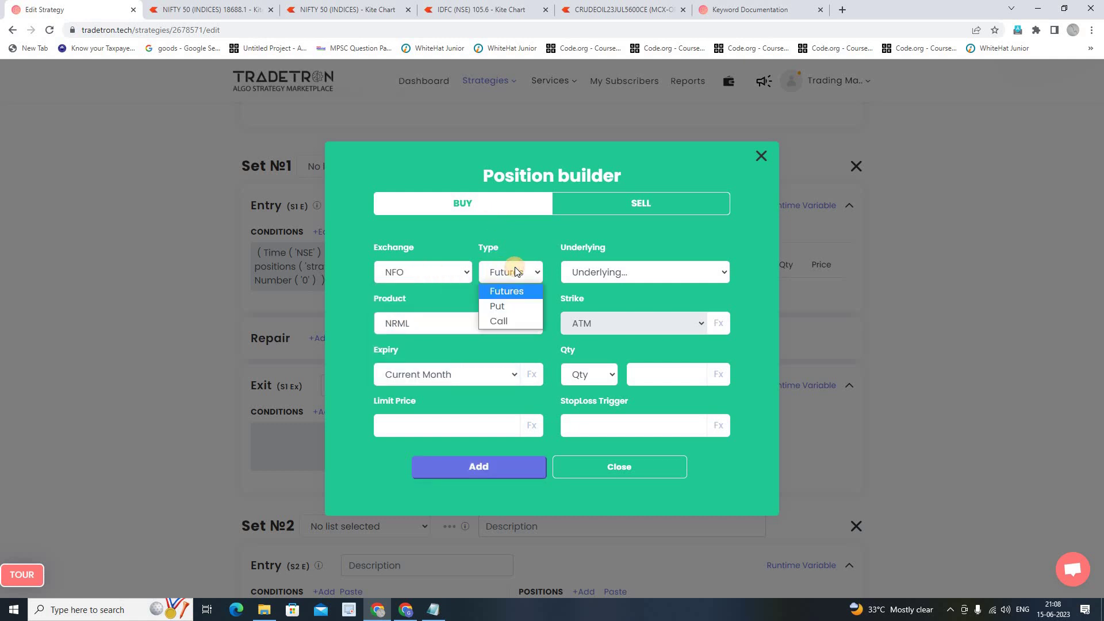
{"action": "left_click", "coordinate": [516, 322]}
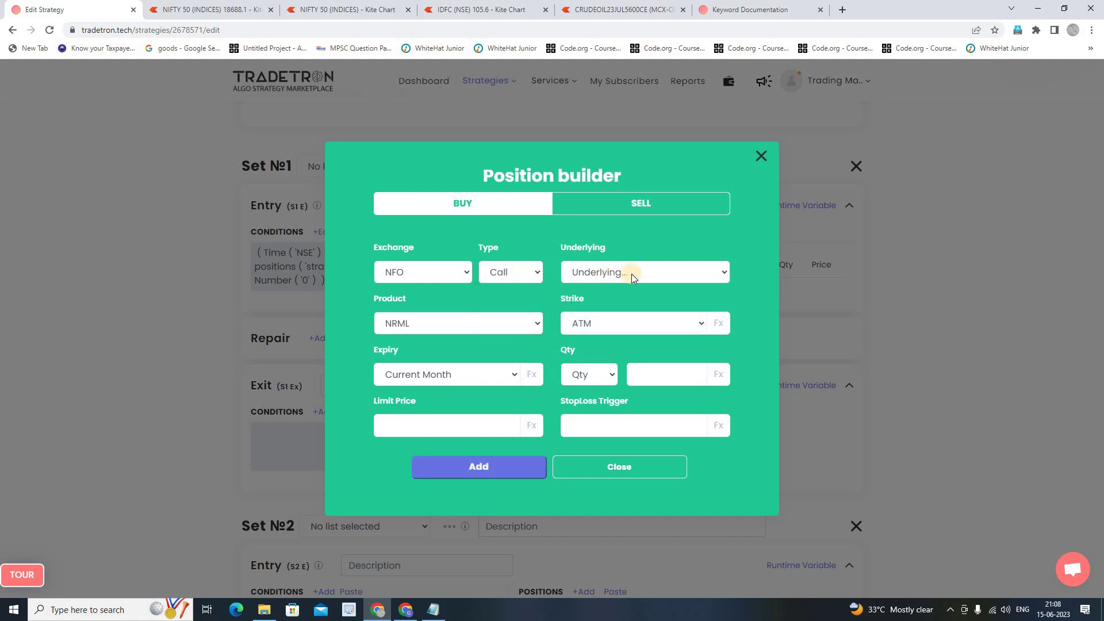
{"action": "left_click", "coordinate": [631, 273]}
{"action": "type", "text": "nifty"}
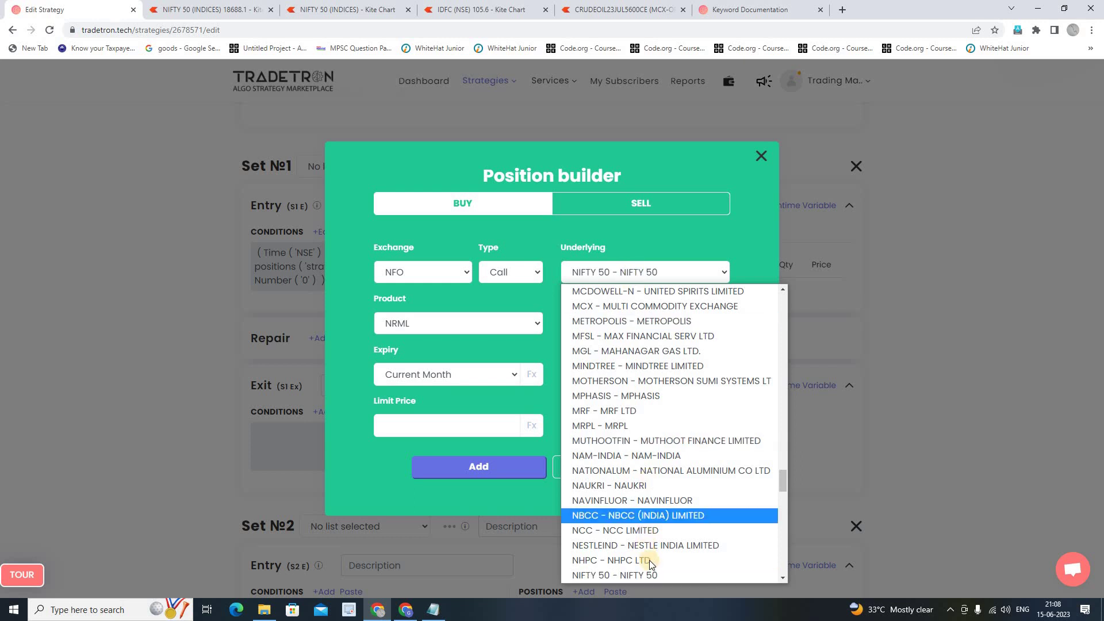
{"action": "left_click", "coordinate": [653, 575]}
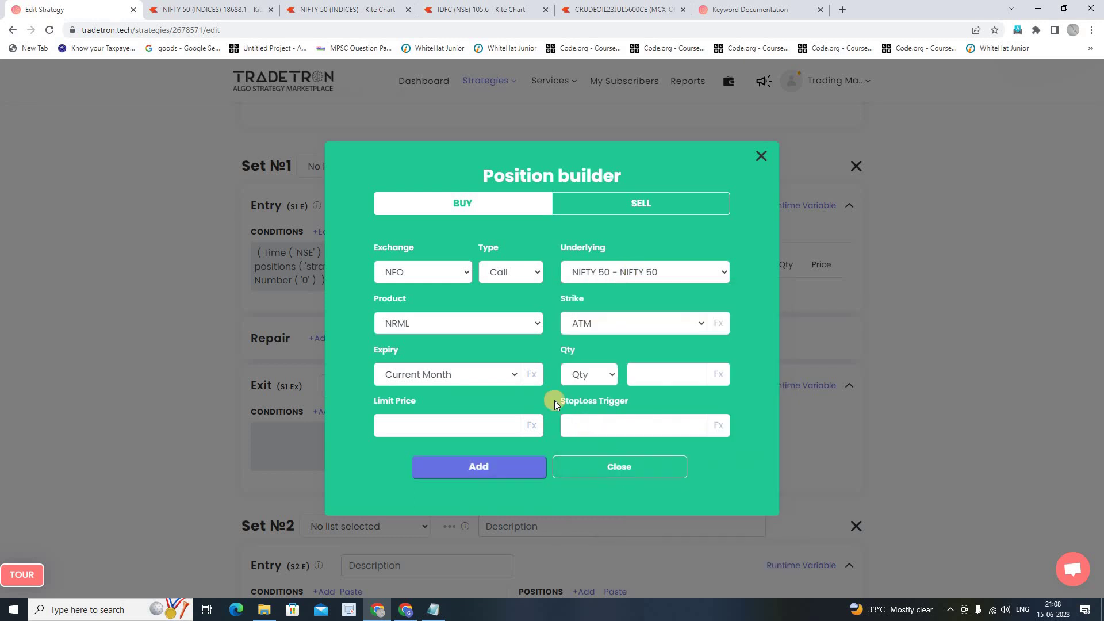
Set the call position's product to MIS and its expiry to Current Week
{"action": "left_click", "coordinate": [502, 326]}
{"action": "left_click", "coordinate": [484, 350]}
{"action": "left_click", "coordinate": [490, 377]}
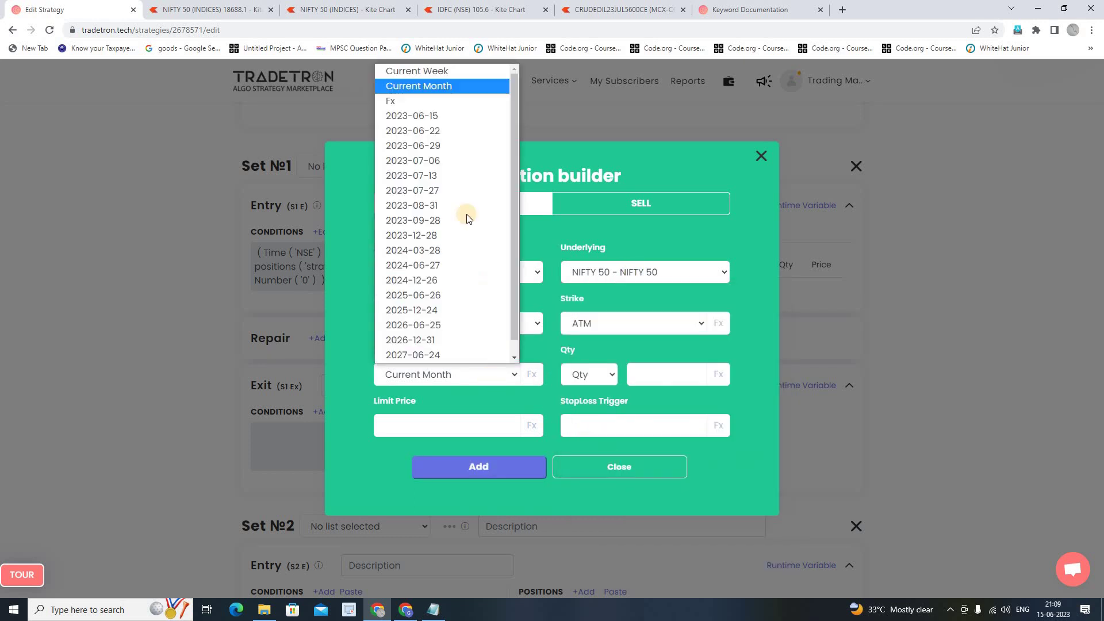
{"action": "left_click", "coordinate": [443, 71]}
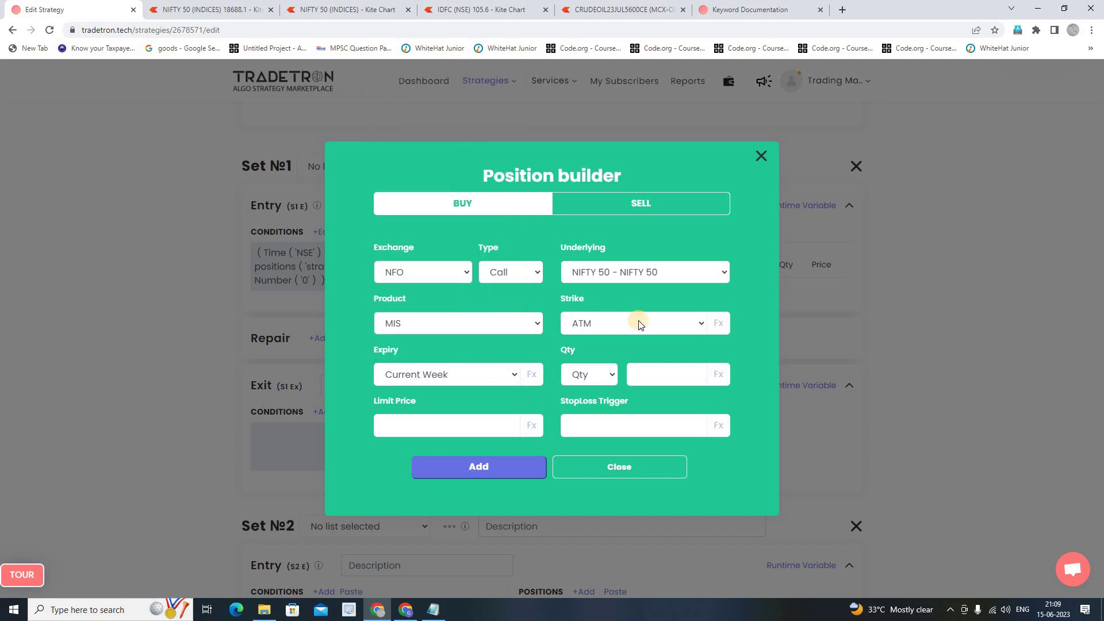
Set the call position's quantity to 1 lot, add it to the Set 1 entry and close the Position builder
{"action": "left_click", "coordinate": [609, 376]}
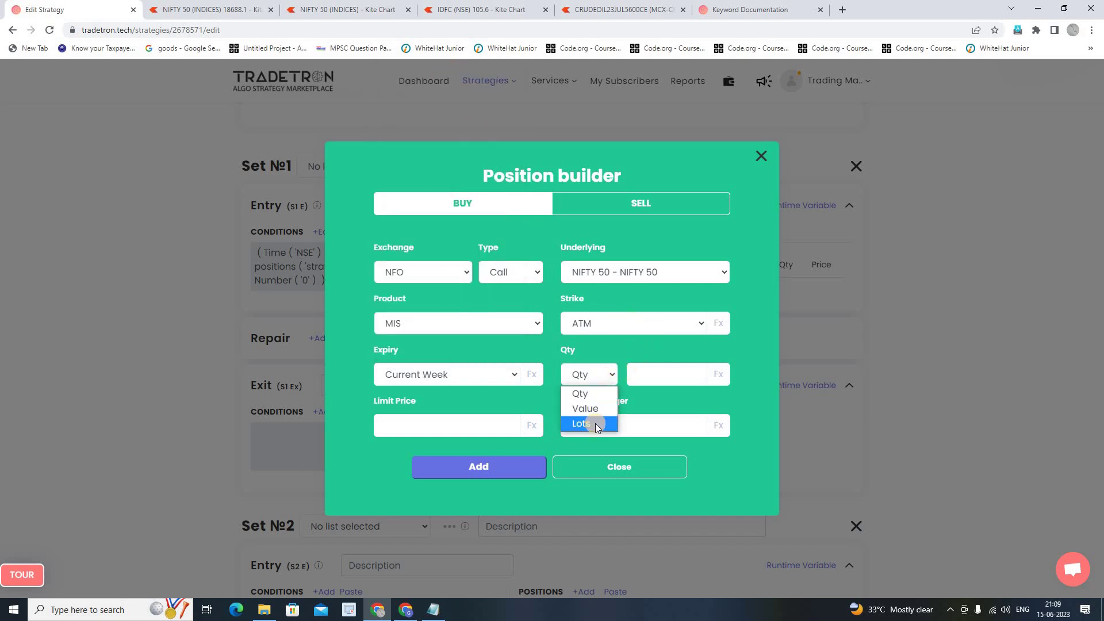
{"action": "left_click", "coordinate": [595, 423]}
{"action": "left_click", "coordinate": [648, 372]}
{"action": "type", "text": "1"}
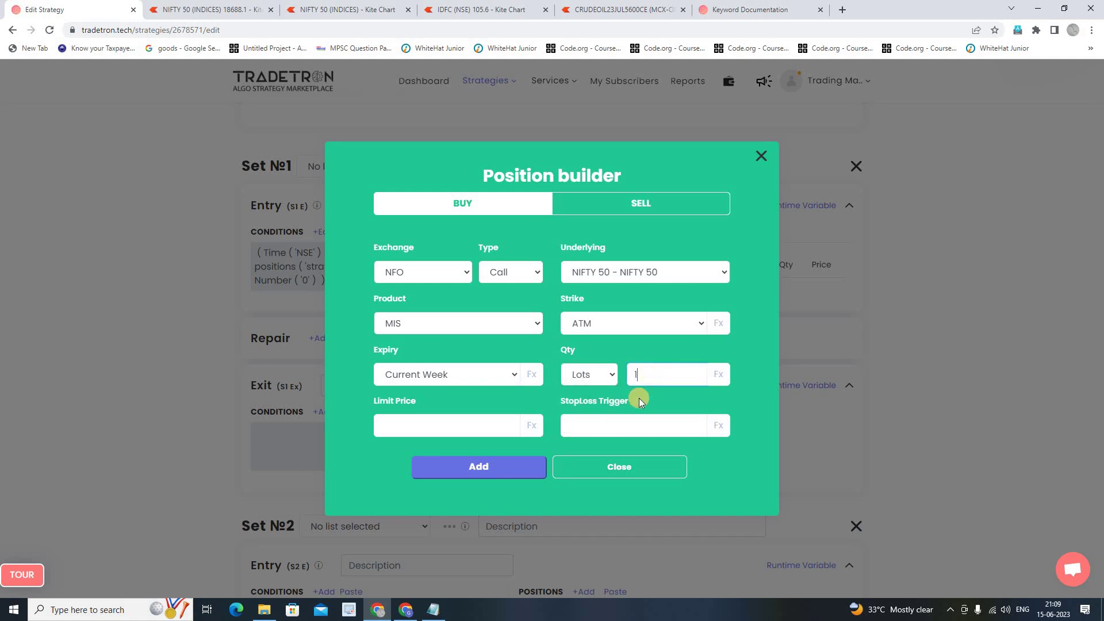
{"action": "left_click", "coordinate": [523, 466]}
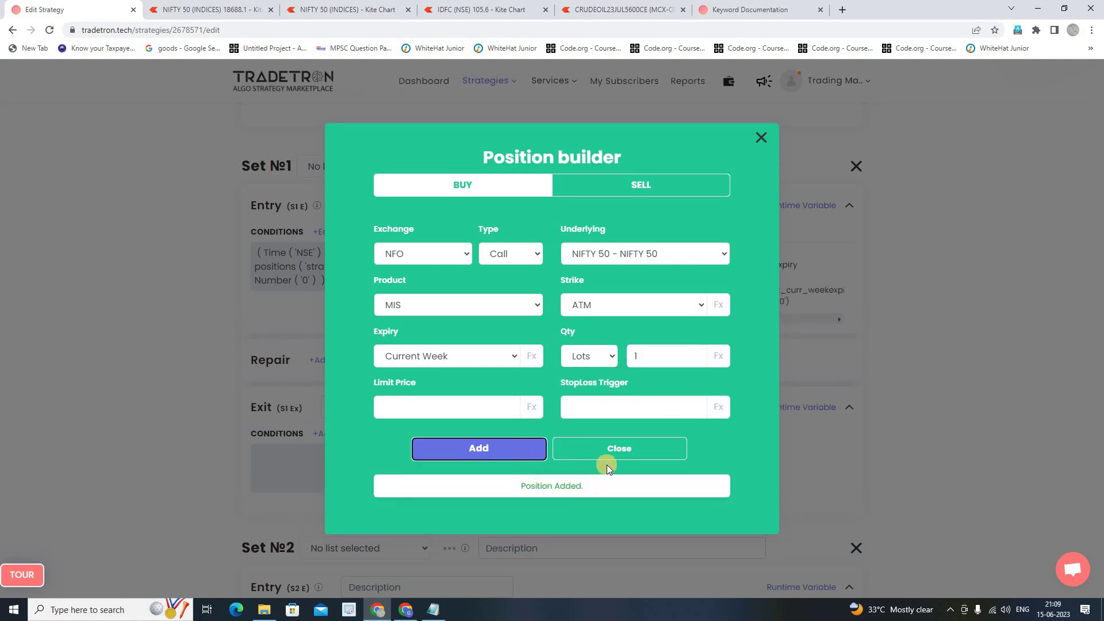
{"action": "left_click", "coordinate": [576, 453]}
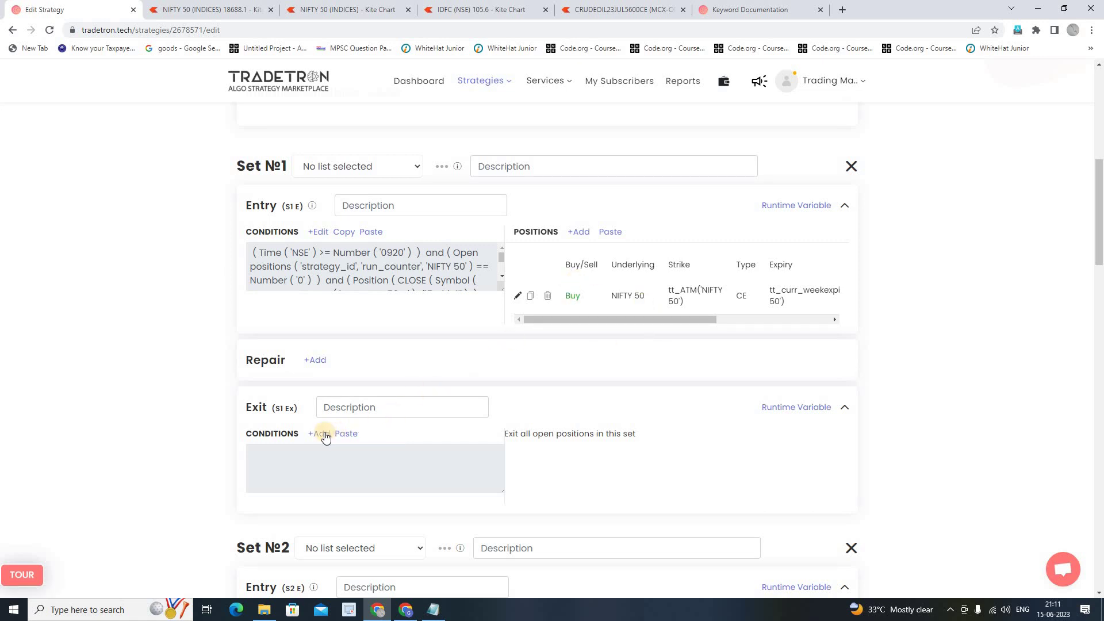
Start a new exit condition for Set 1 with the PNL keyword
{"action": "left_click", "coordinate": [324, 435]}
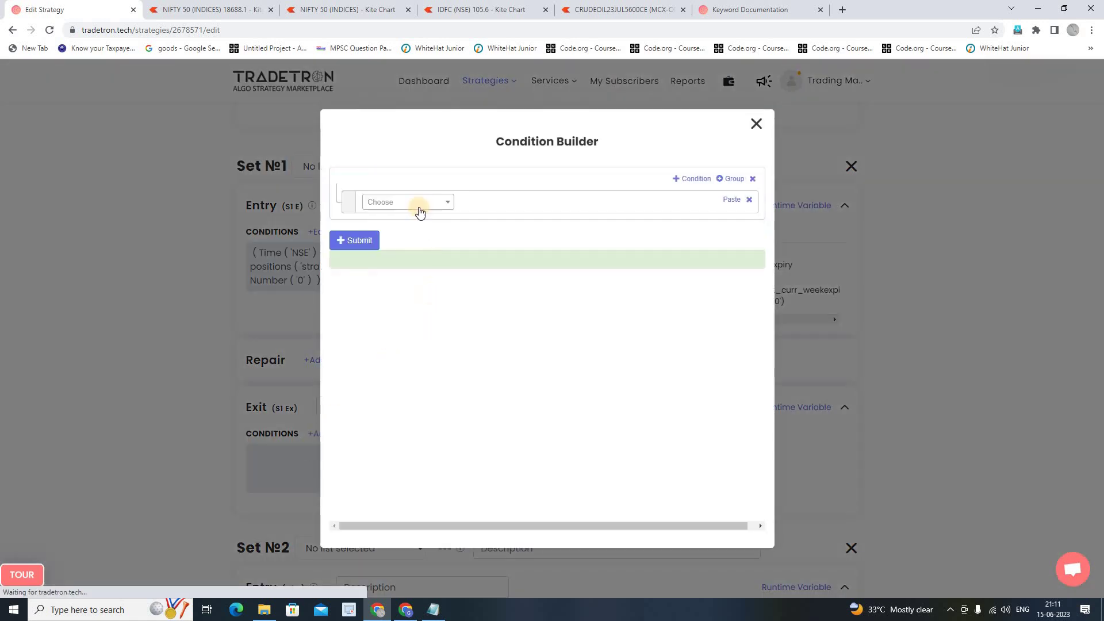
{"action": "left_click", "coordinate": [419, 208]}
{"action": "type", "text": "p"}
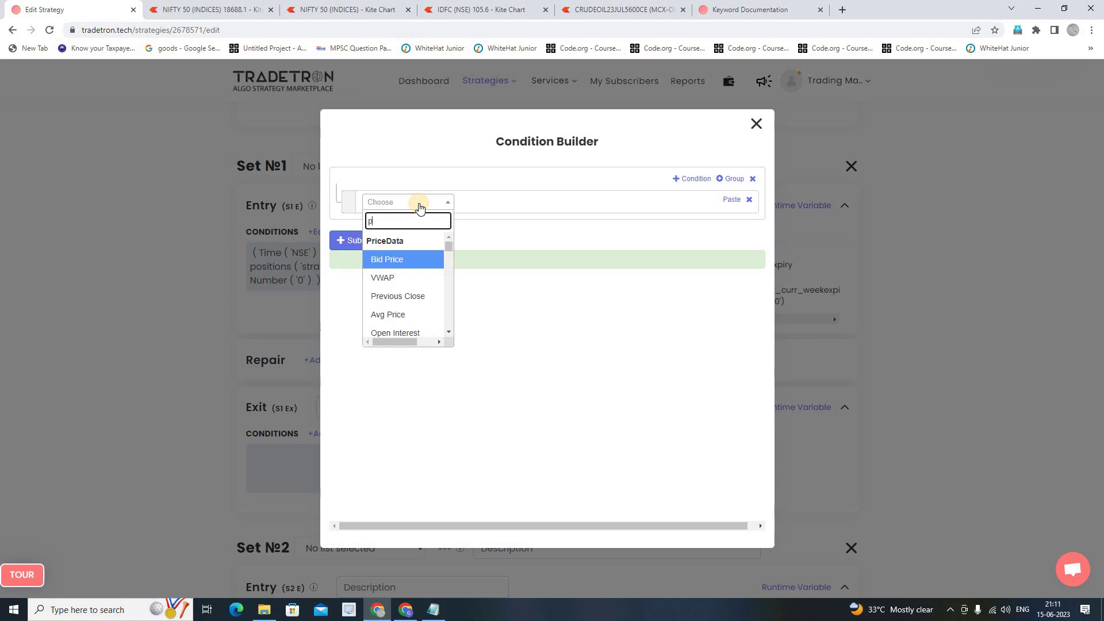
{"action": "type", "text": "nl"}
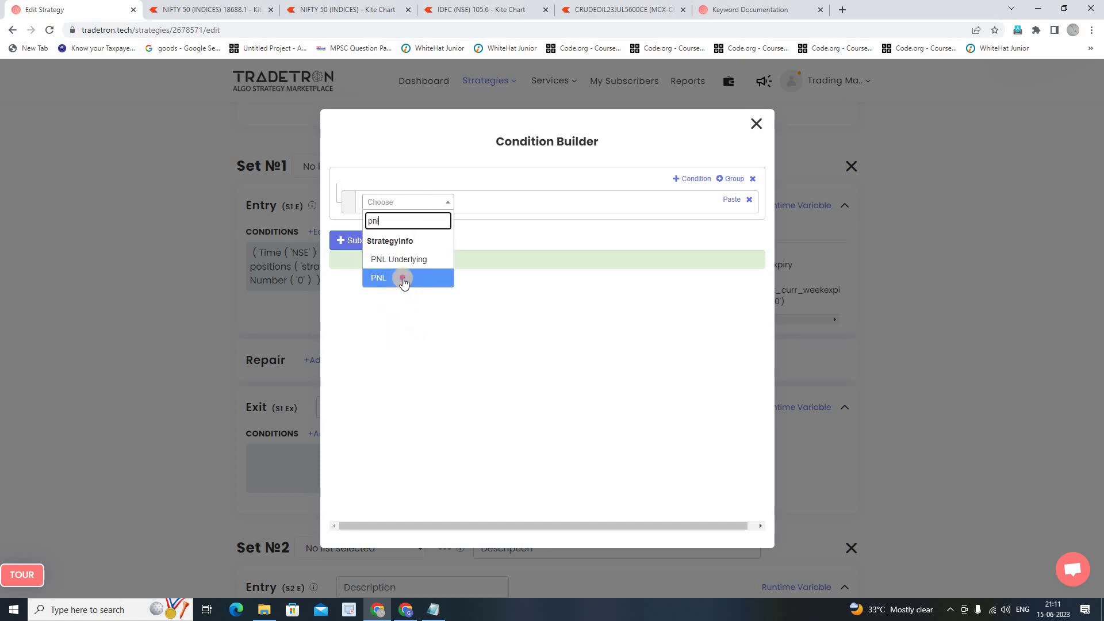
{"action": "left_click", "coordinate": [401, 277]}
Complete the PNL exit condition with the < operator and a Number keyword with value -1000
{"action": "left_click", "coordinate": [414, 210]}
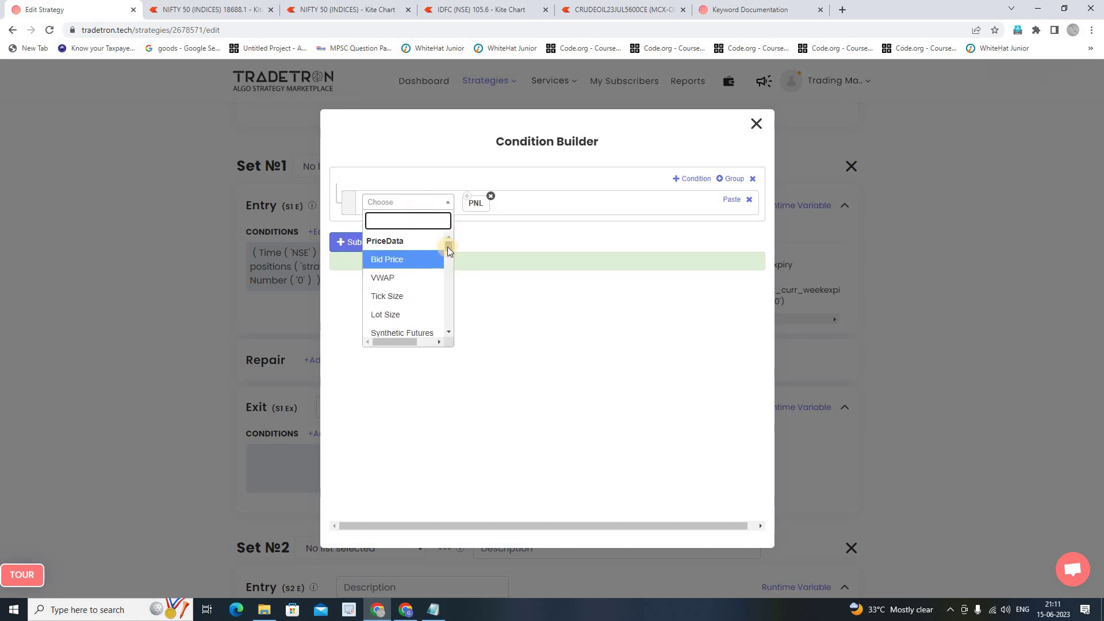
{"action": "left_click_drag", "start_coordinate": [447, 247], "coordinate": [449, 320]}
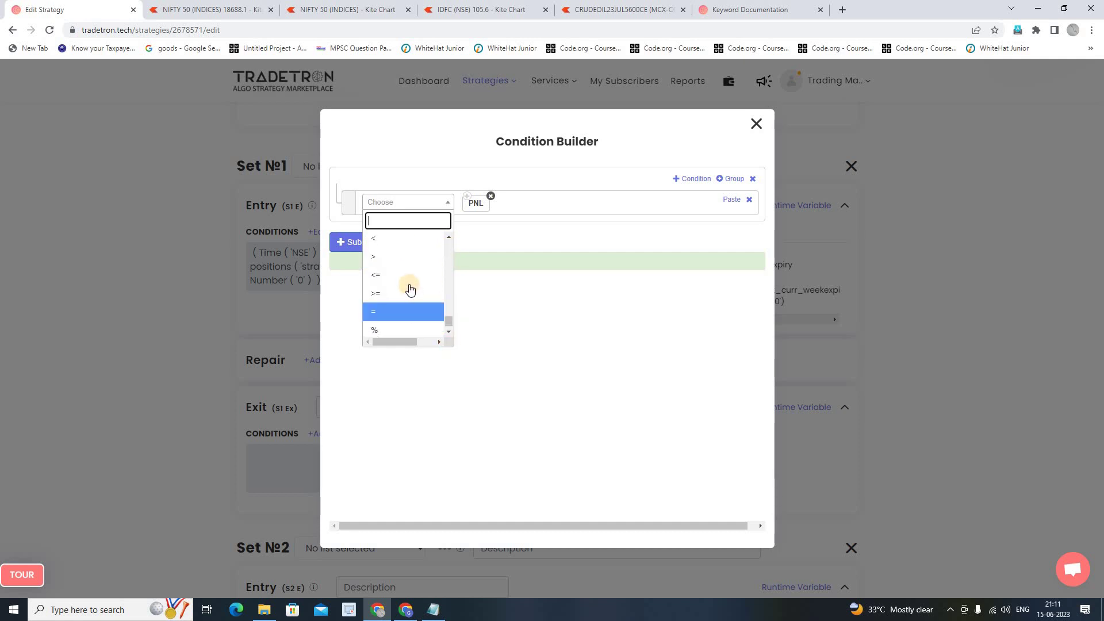
{"action": "left_click", "coordinate": [401, 240]}
{"action": "left_click", "coordinate": [414, 204]}
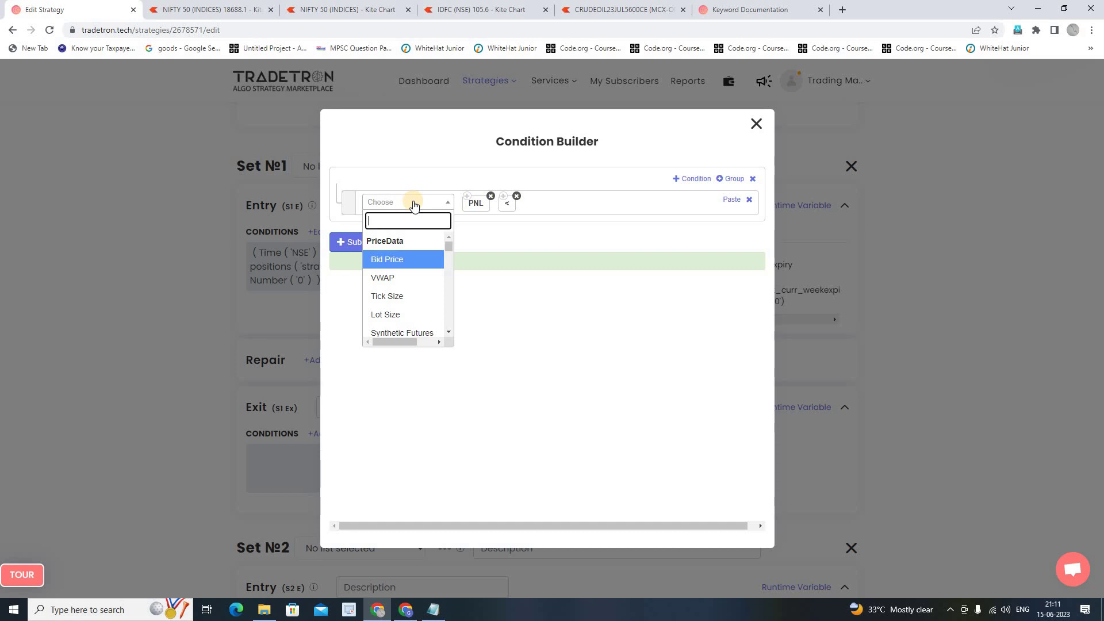
{"action": "type", "text": "number"}
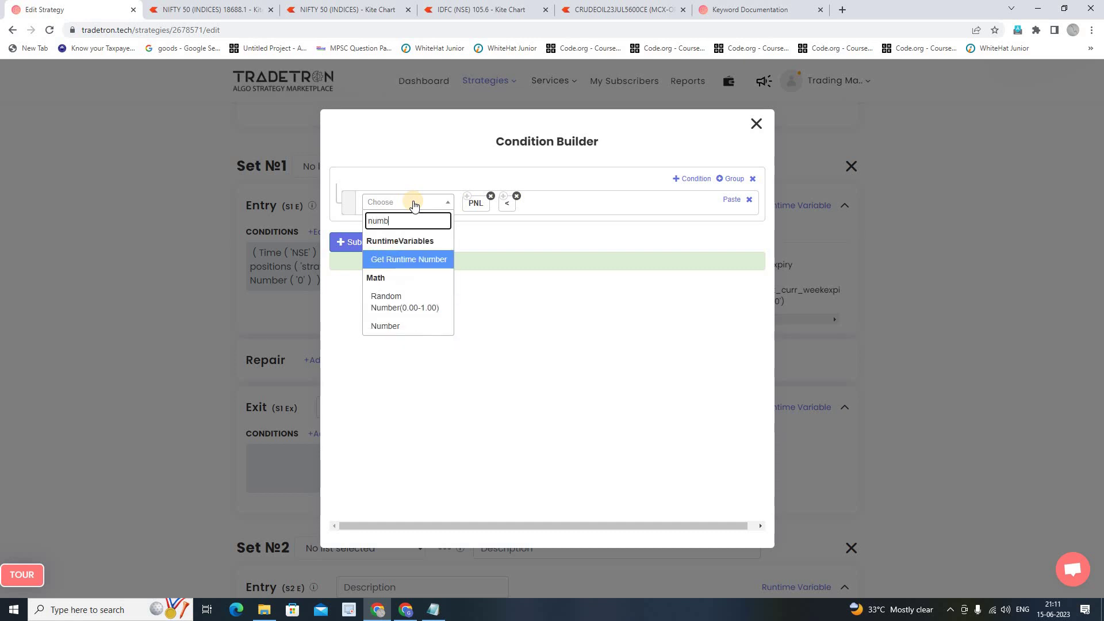
{"action": "left_click", "coordinate": [403, 325]}
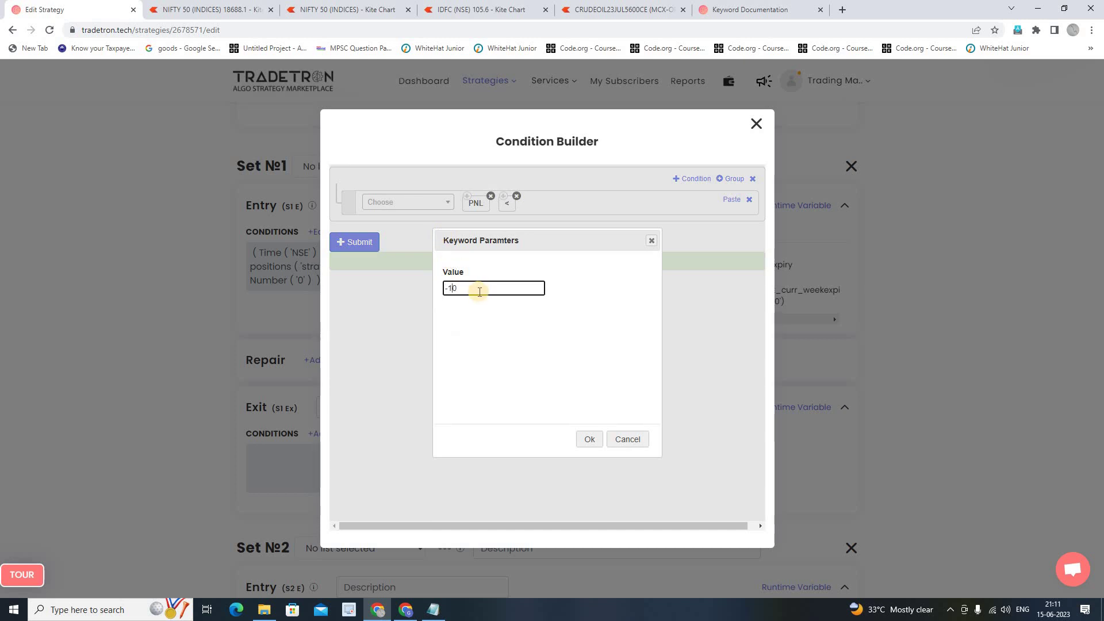
{"action": "left_click", "coordinate": [589, 439]}
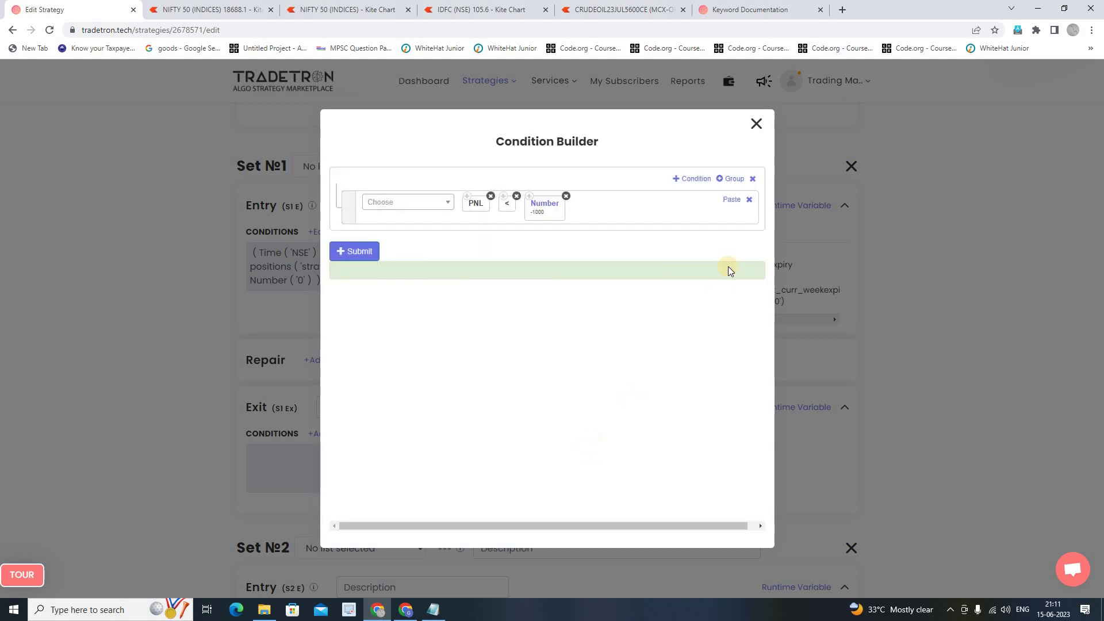
Add a second exit condition joined with OR, using a copy of the PNL keyword followed by the > operator
{"action": "left_click", "coordinate": [691, 178]}
{"action": "left_click", "coordinate": [375, 182]}
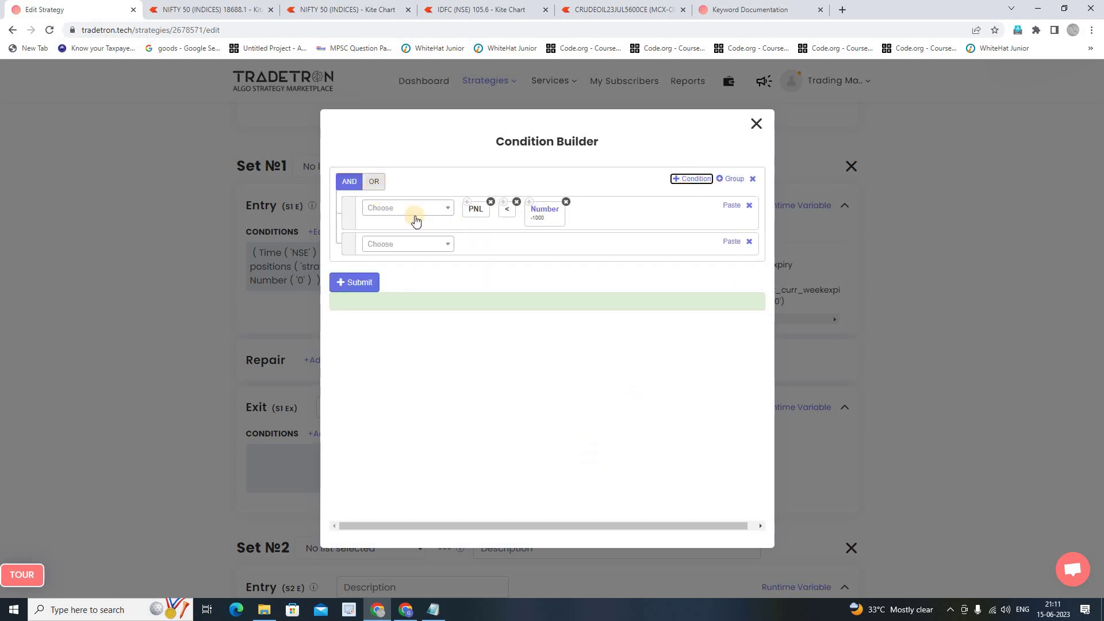
{"action": "left_click", "coordinate": [468, 203]}
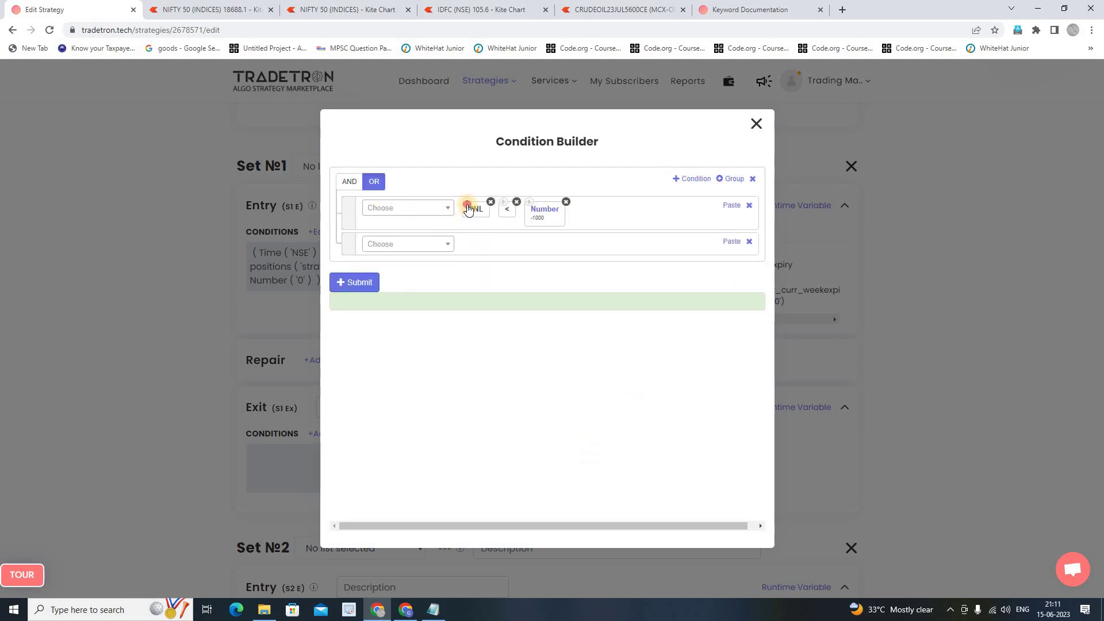
{"action": "left_click", "coordinate": [731, 241]}
{"action": "left_click", "coordinate": [409, 244]}
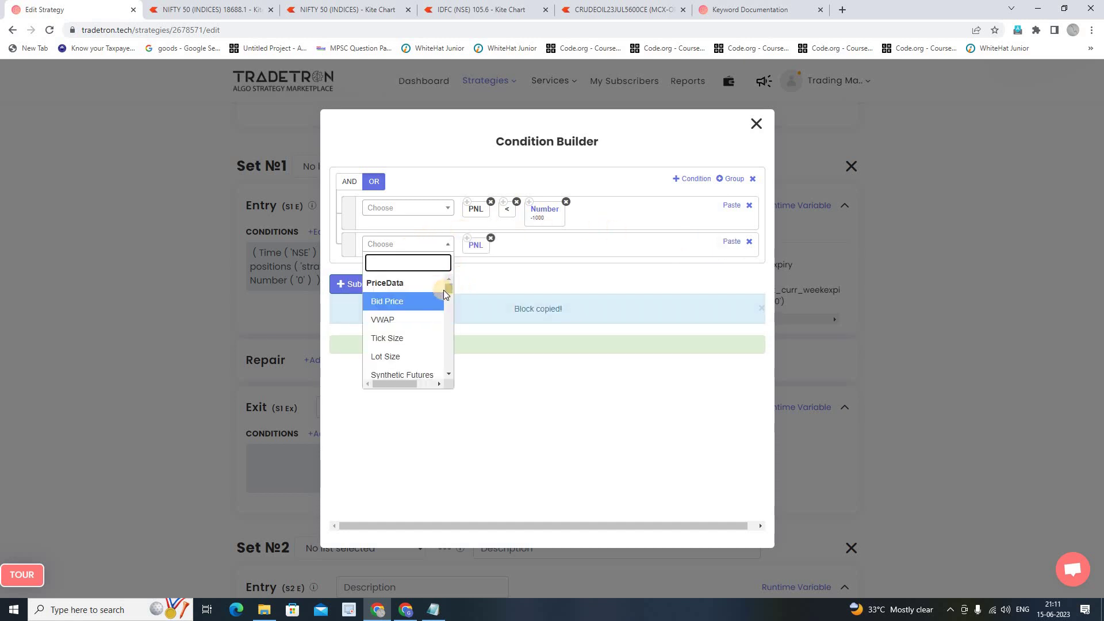
{"action": "left_click_drag", "start_coordinate": [449, 289], "coordinate": [441, 398]}
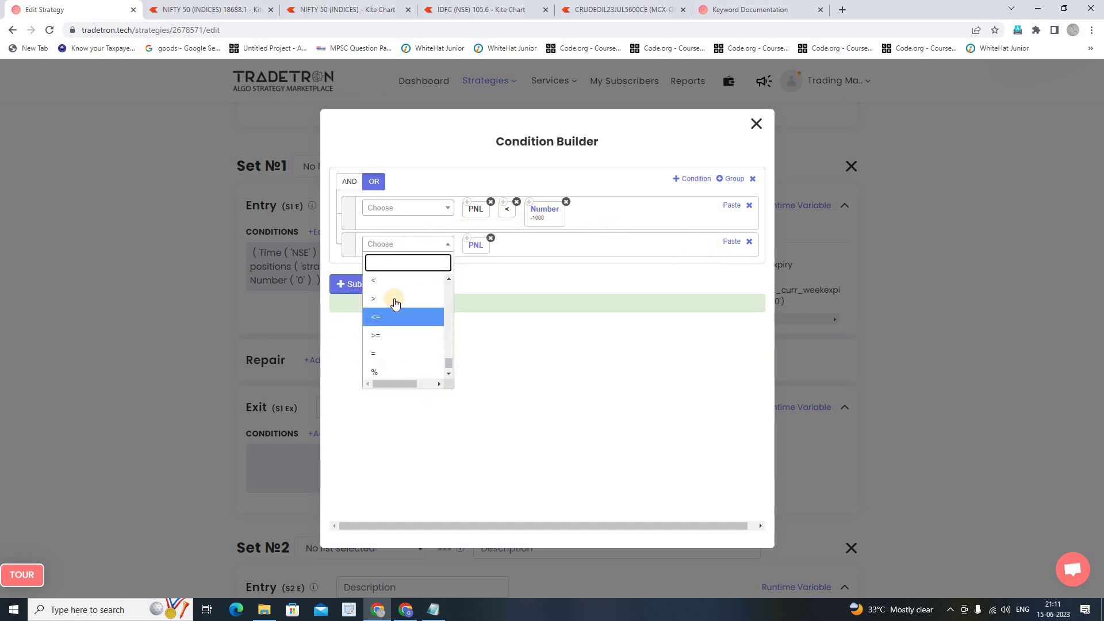
{"action": "left_click", "coordinate": [395, 300]}
Complete the second exit condition with a copied Number keyword set to 2000, then submit the exit conditions and close the Condition Builder
{"action": "left_click", "coordinate": [410, 246]}
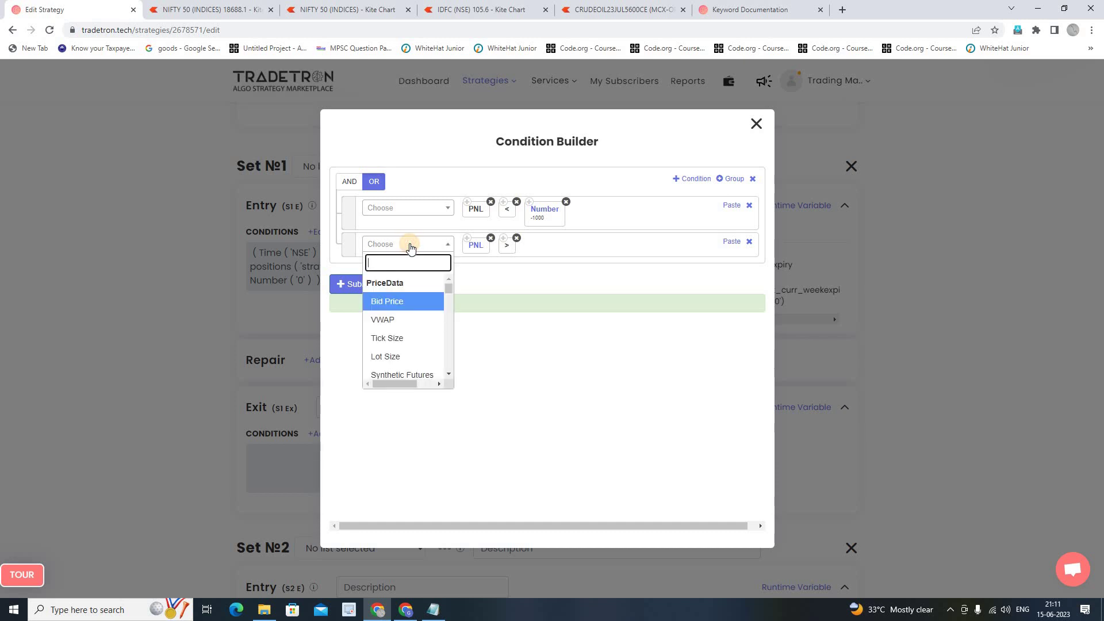
{"action": "left_click", "coordinate": [526, 211]}
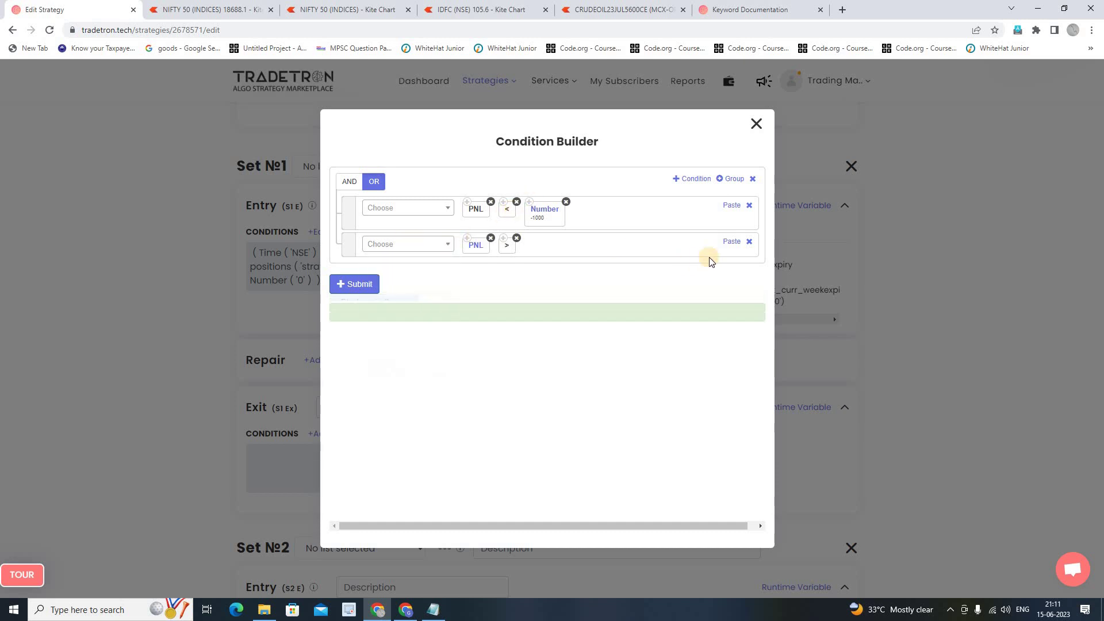
{"action": "left_click", "coordinate": [731, 242]}
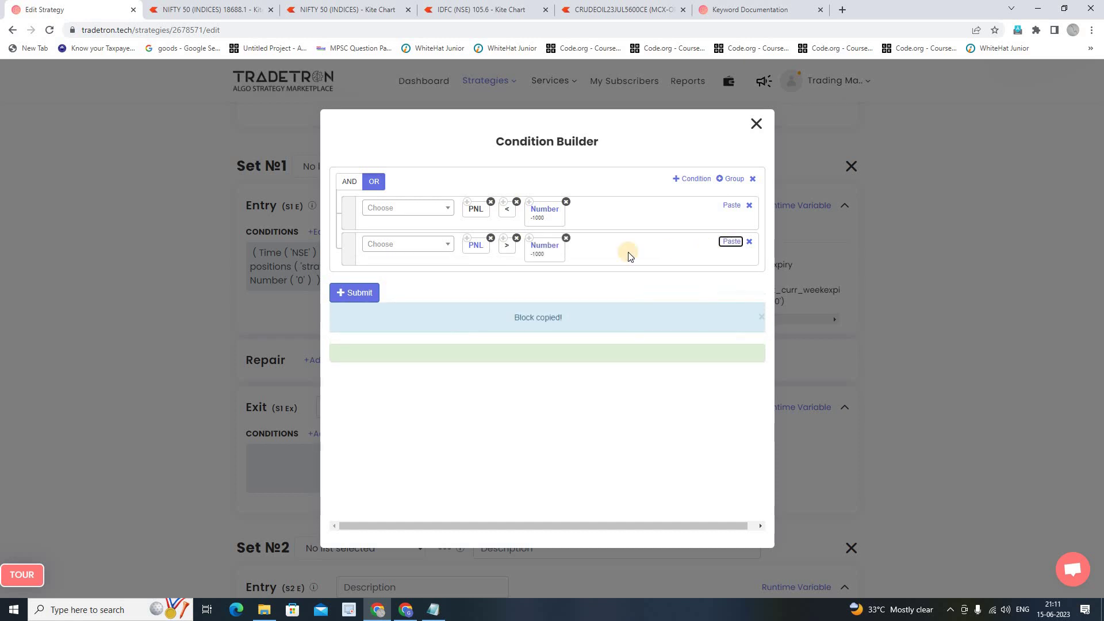
{"action": "left_click", "coordinate": [548, 251]}
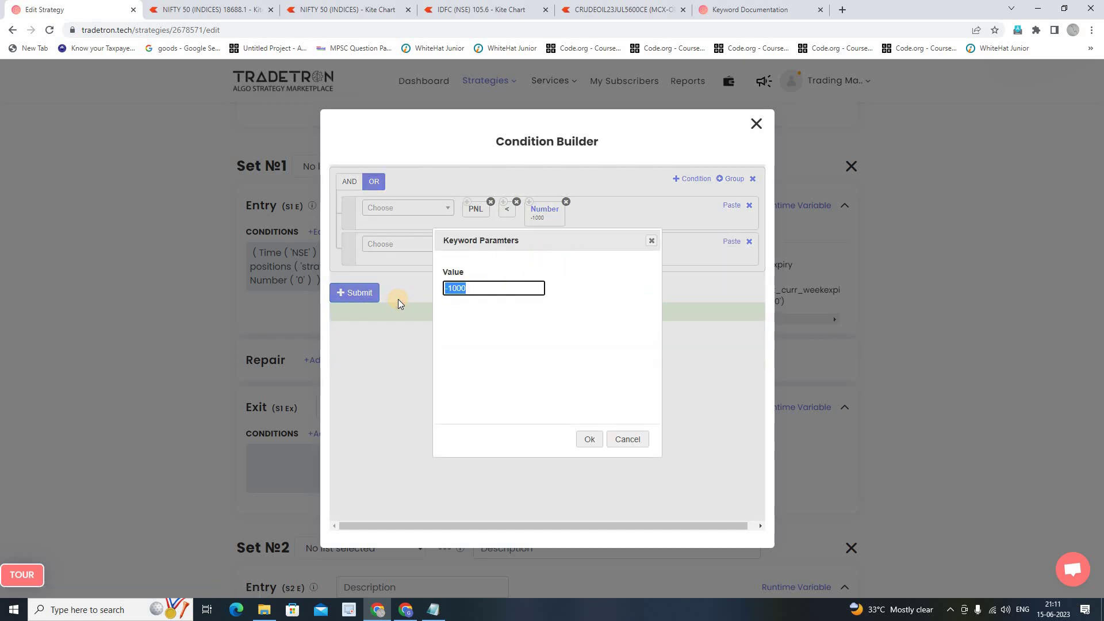
{"action": "type", "text": "2000"}
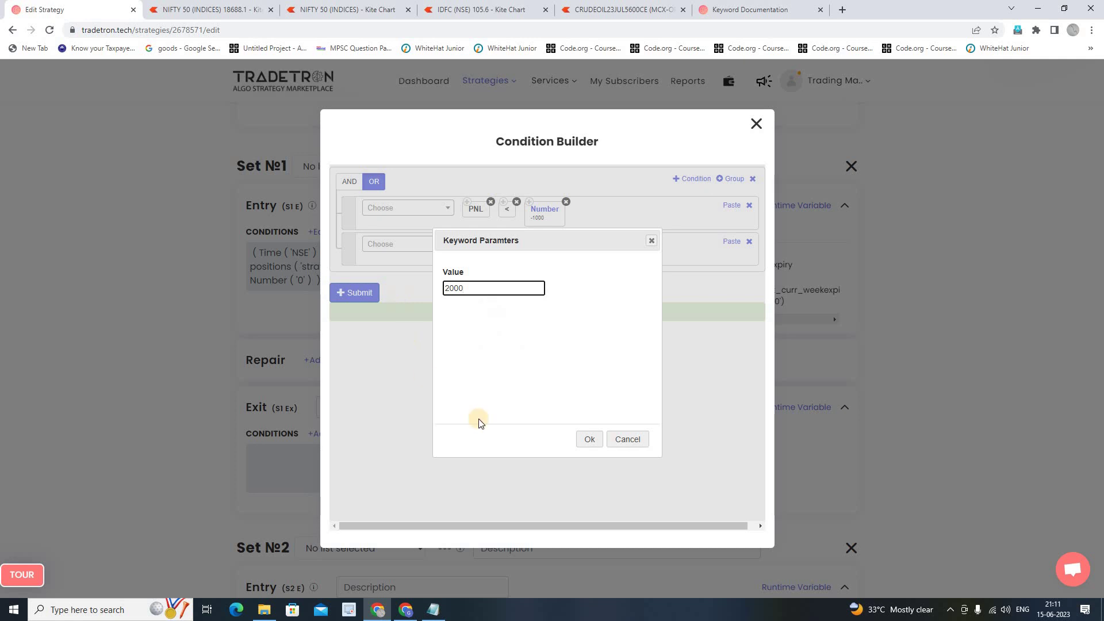
{"action": "left_click", "coordinate": [590, 439]}
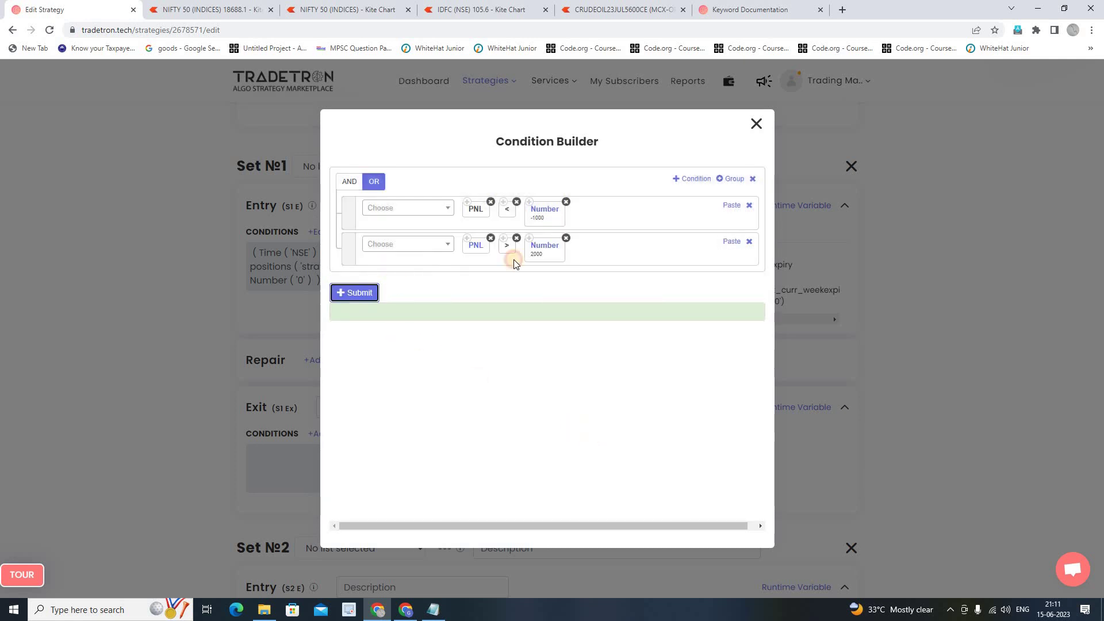
{"action": "left_click", "coordinate": [756, 124]}
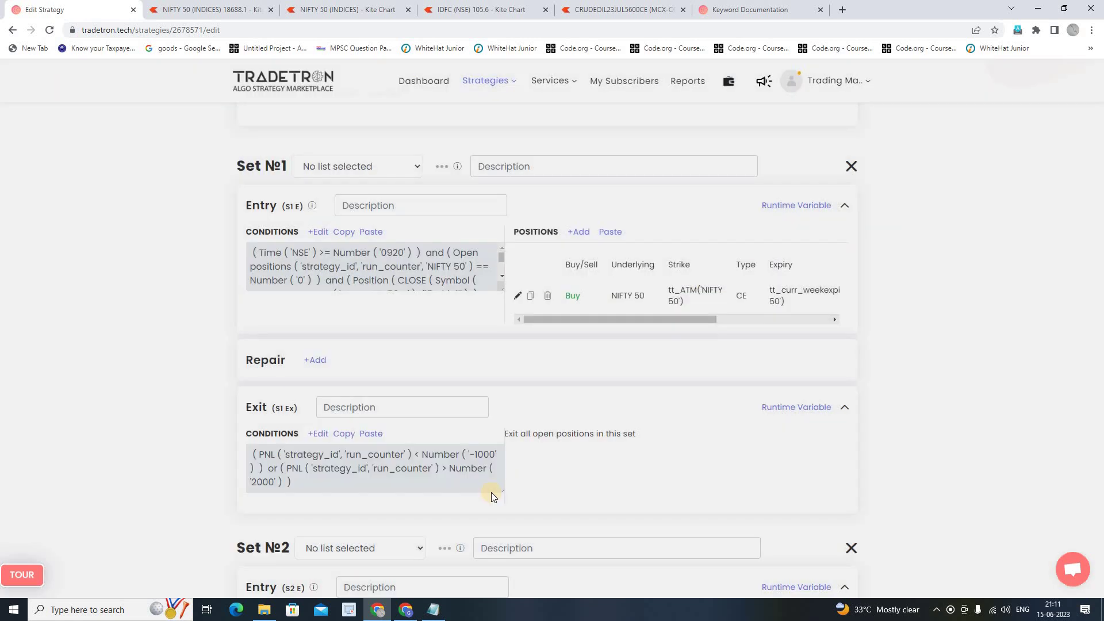
Save the updated strategy without deploying or backtesting it, and dismiss the confirmation
{"action": "scroll", "coordinate": [491, 493], "scroll_direction": "down", "scroll_amount": 20}
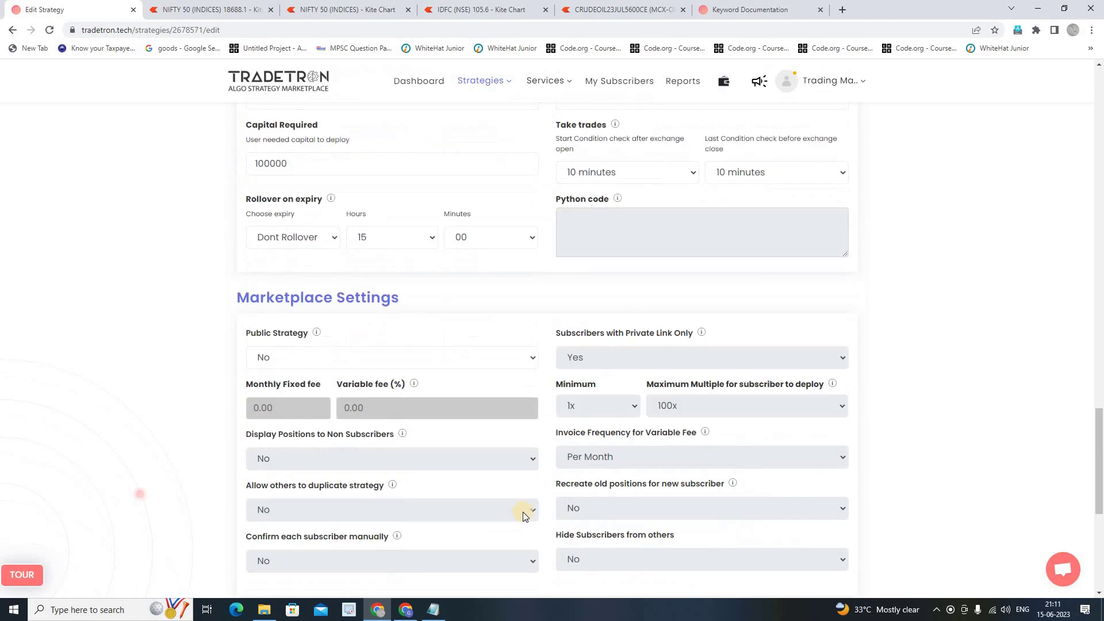
{"action": "scroll", "coordinate": [525, 507], "scroll_direction": "down", "scroll_amount": 4}
{"action": "left_click", "coordinate": [516, 388]}
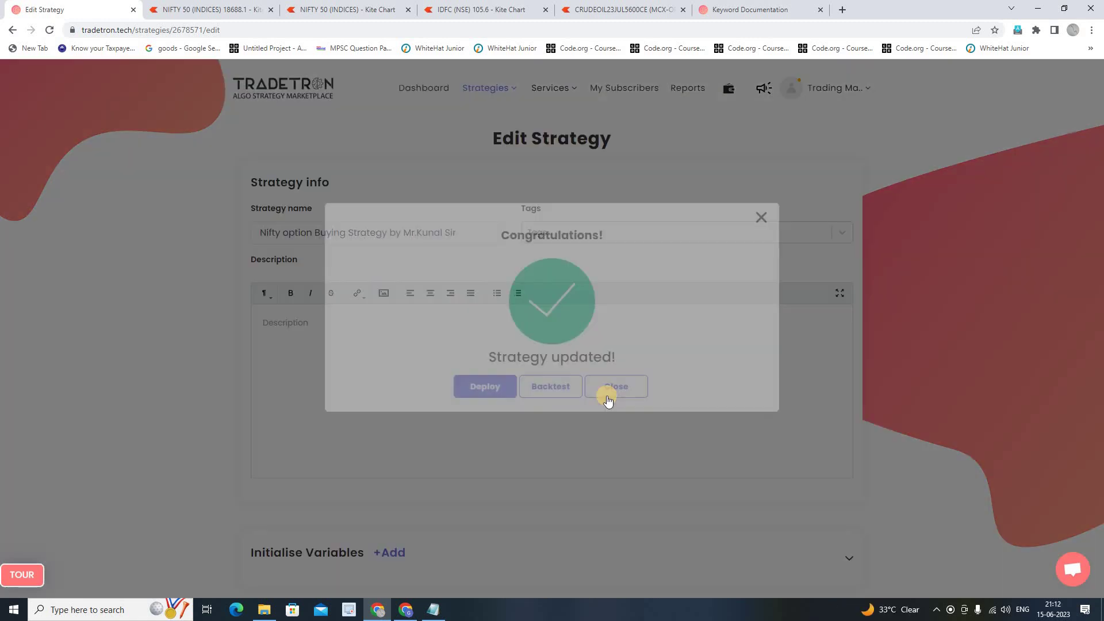
{"action": "left_click", "coordinate": [605, 408]}
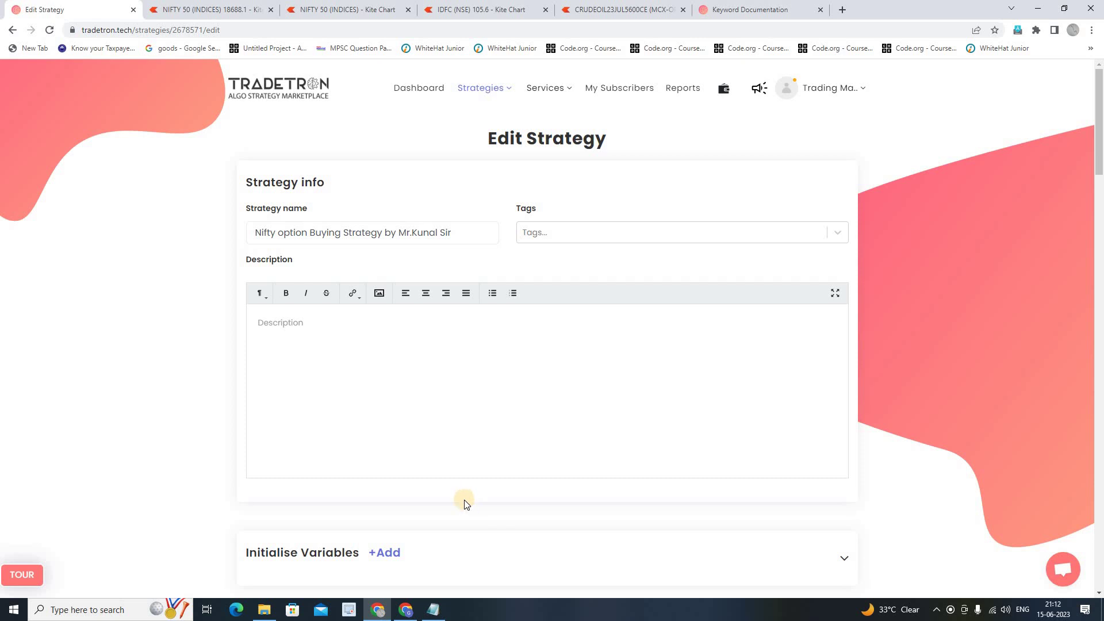
Copy the Set 1 entry conditions into the Set 2 entry and open the Set 2 conditions for editing
{"action": "scroll", "coordinate": [460, 506], "scroll_direction": "down", "scroll_amount": 4}
{"action": "scroll", "coordinate": [419, 548], "scroll_direction": "down", "scroll_amount": 5}
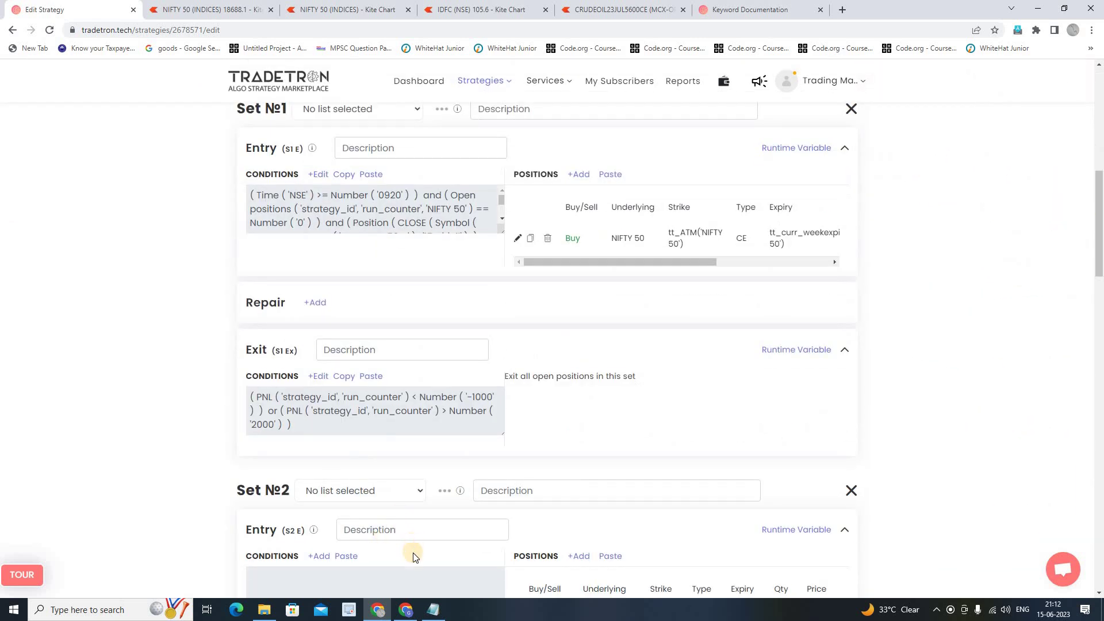
{"action": "scroll", "coordinate": [413, 555], "scroll_direction": "down", "scroll_amount": 2}
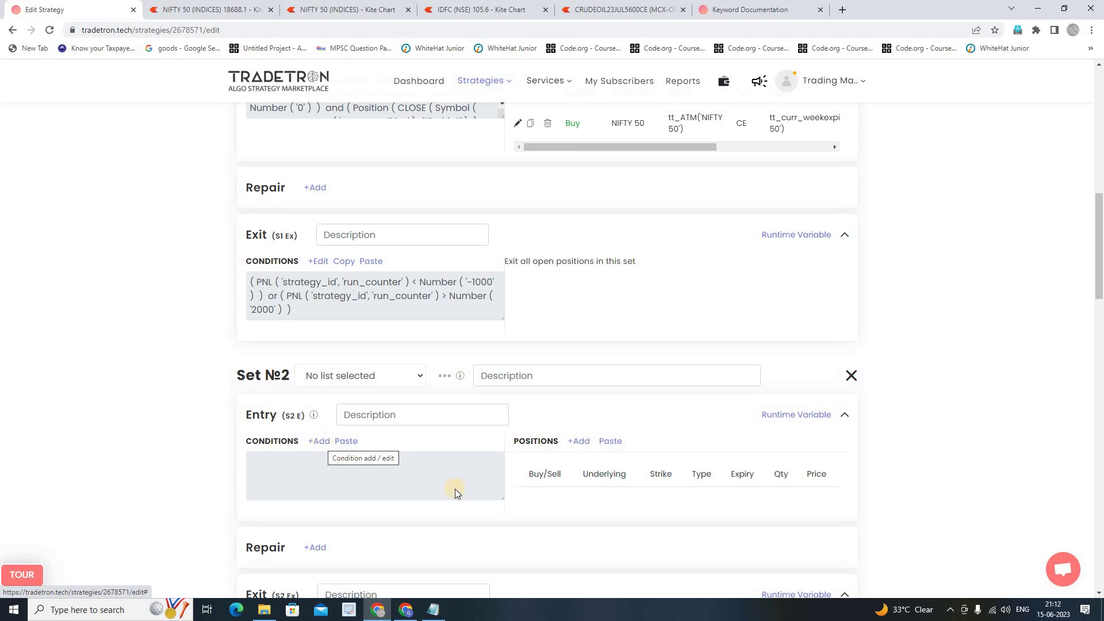
{"action": "scroll", "coordinate": [454, 517], "scroll_direction": "up", "scroll_amount": 4}
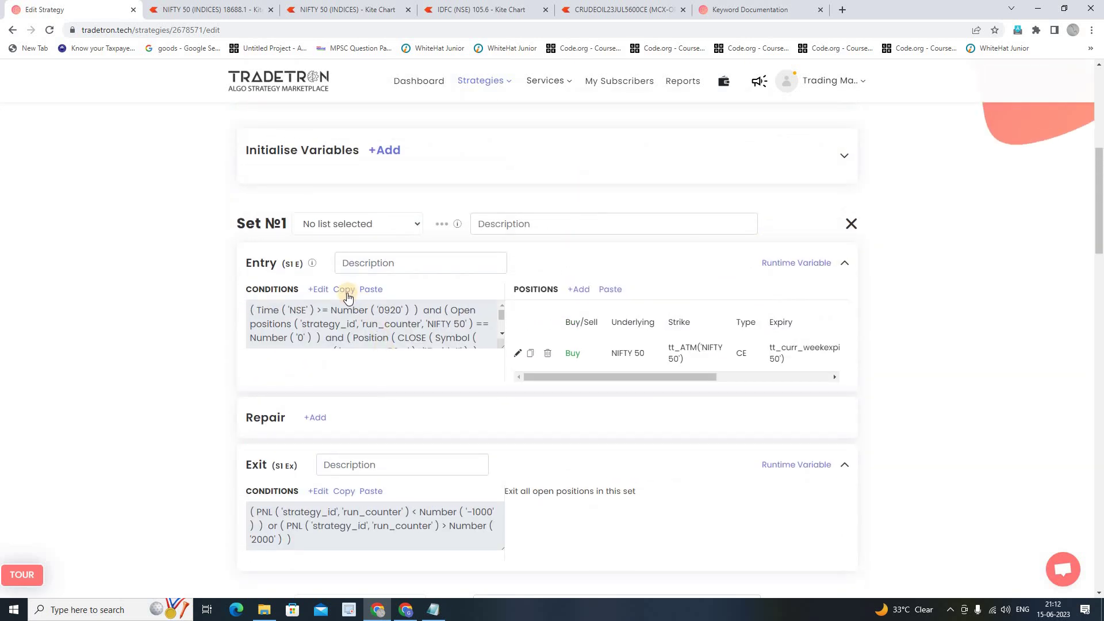
{"action": "left_click", "coordinate": [351, 294]}
{"action": "scroll", "coordinate": [489, 582], "scroll_direction": "down", "scroll_amount": 5}
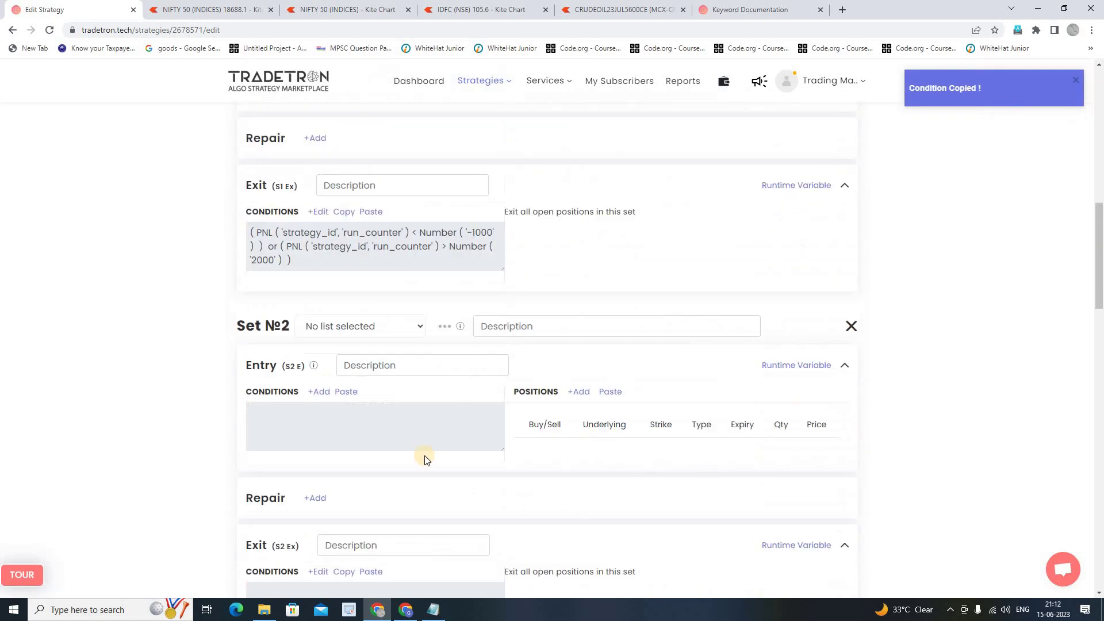
{"action": "left_click", "coordinate": [347, 384]}
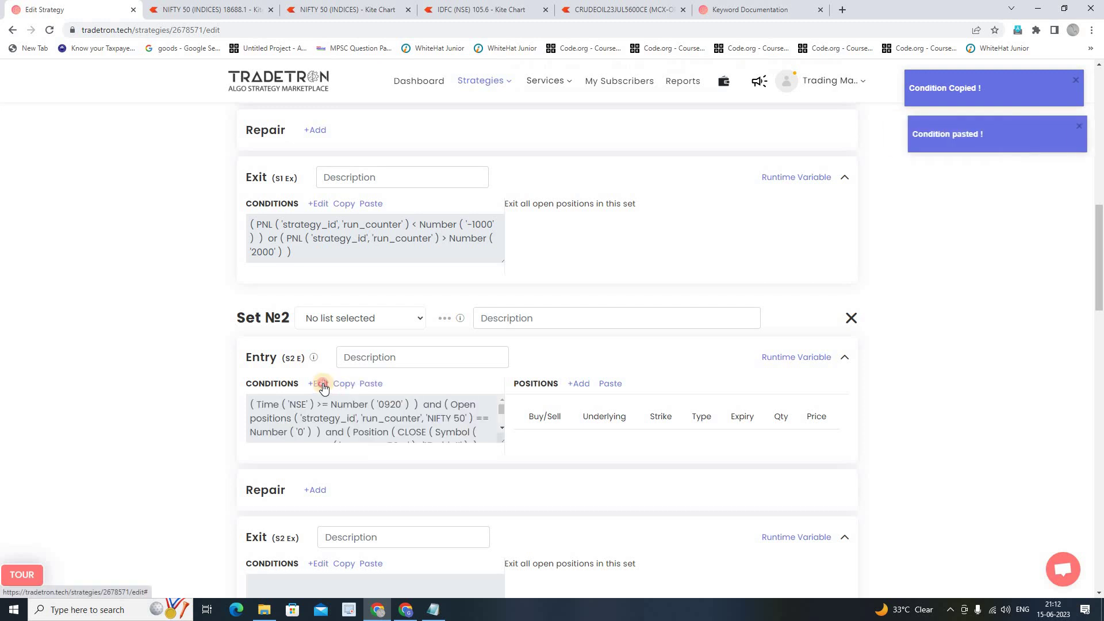
{"action": "left_click", "coordinate": [318, 383]}
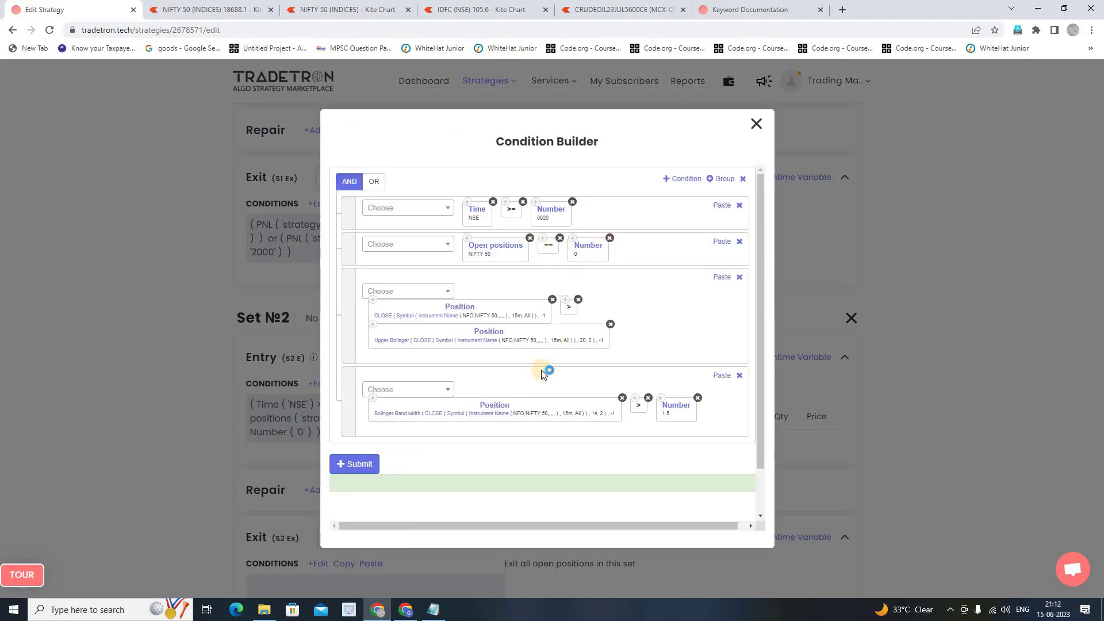
Replace the > operator between CLOSE and Upper Bolinger in the Set 2 entry condition with the < operator
{"action": "scroll", "coordinate": [540, 370], "scroll_direction": "down", "scroll_amount": 1}
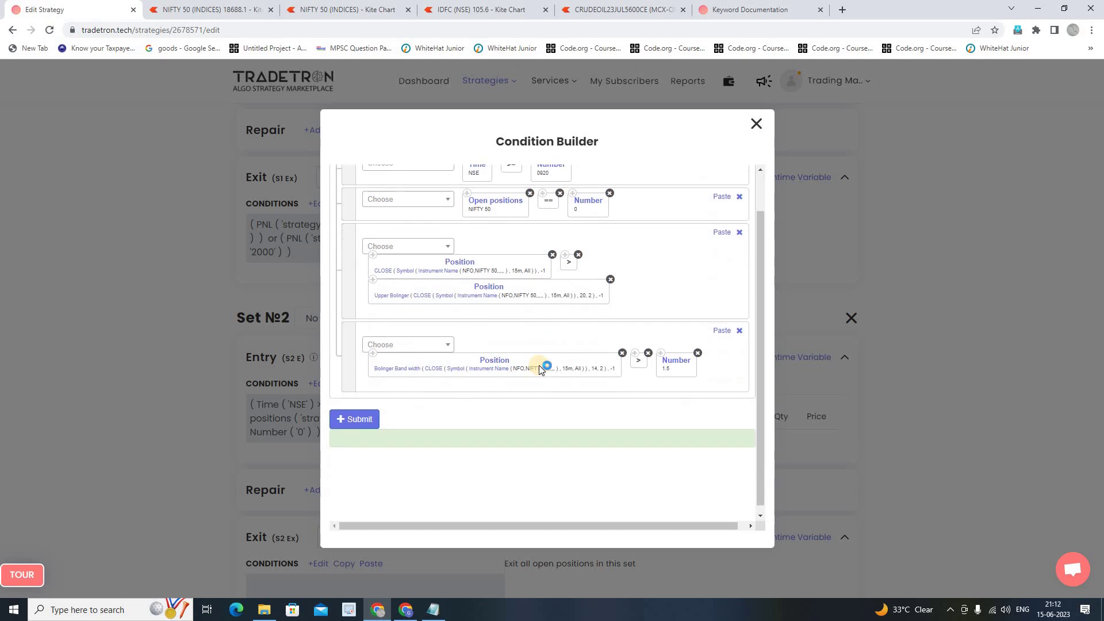
{"action": "left_click", "coordinate": [578, 249]}
{"action": "left_click", "coordinate": [414, 241]}
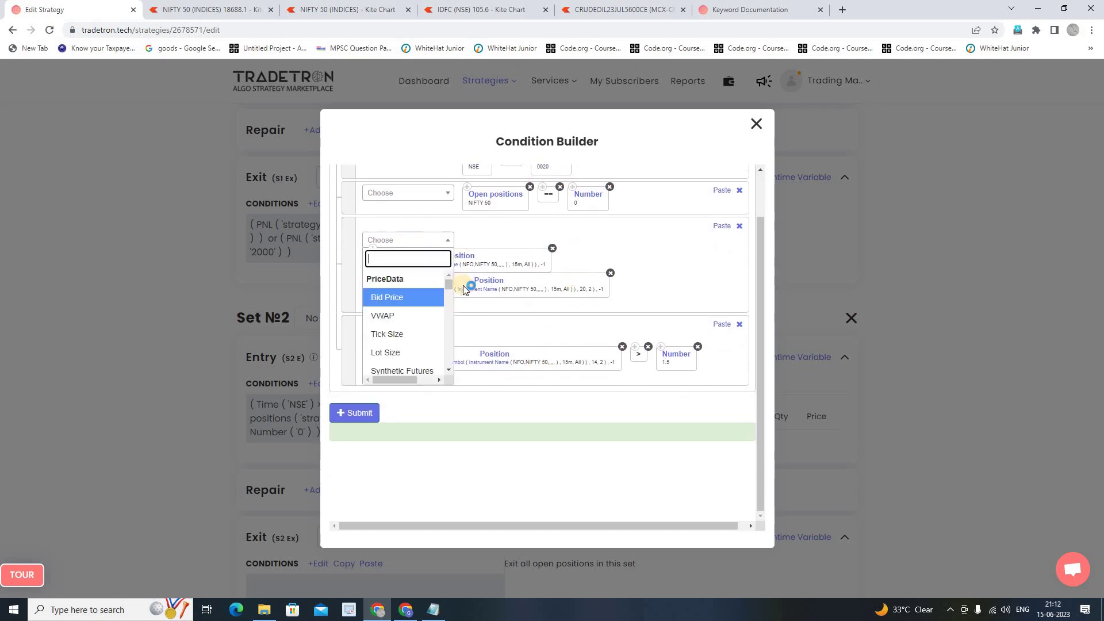
{"action": "scroll", "coordinate": [451, 285], "scroll_direction": "down", "scroll_amount": 5}
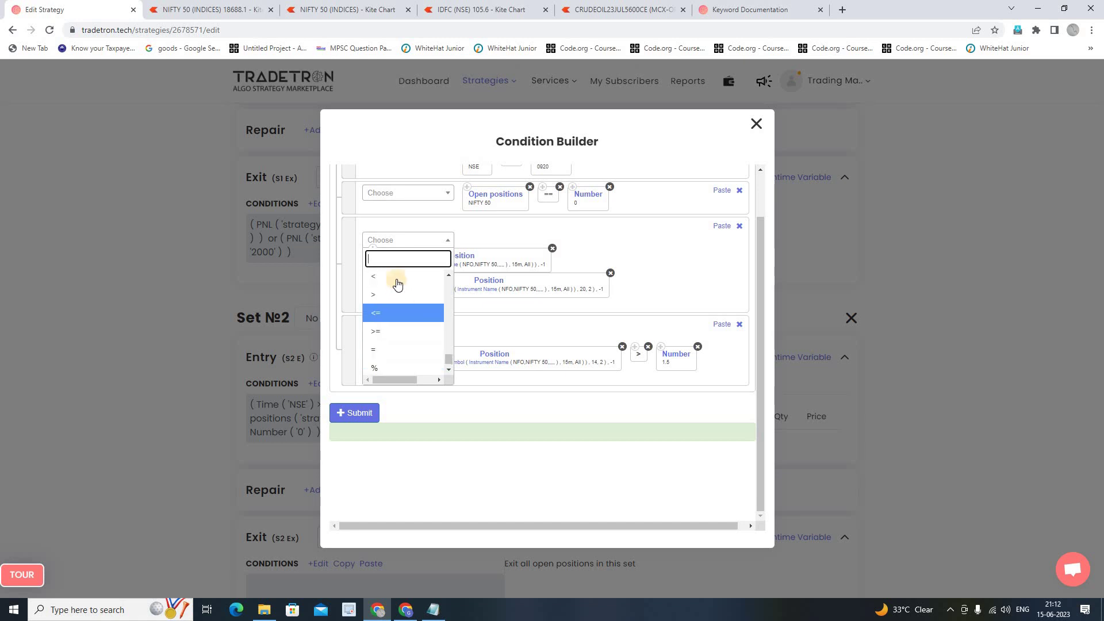
{"action": "left_click_drag", "start_coordinate": [395, 282], "coordinate": [549, 256]}
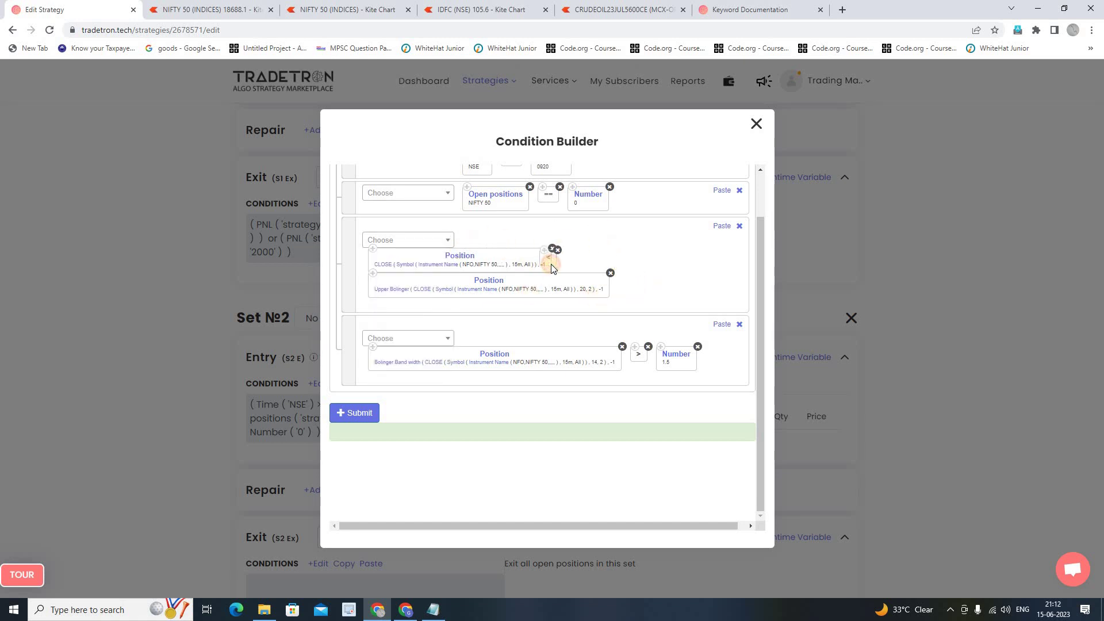
Change the series of the second Position keyword in the price comparison from Upper Bolinger to Lower Bolinger
{"action": "left_click", "coordinate": [491, 281]}
{"action": "left_click", "coordinate": [485, 298]}
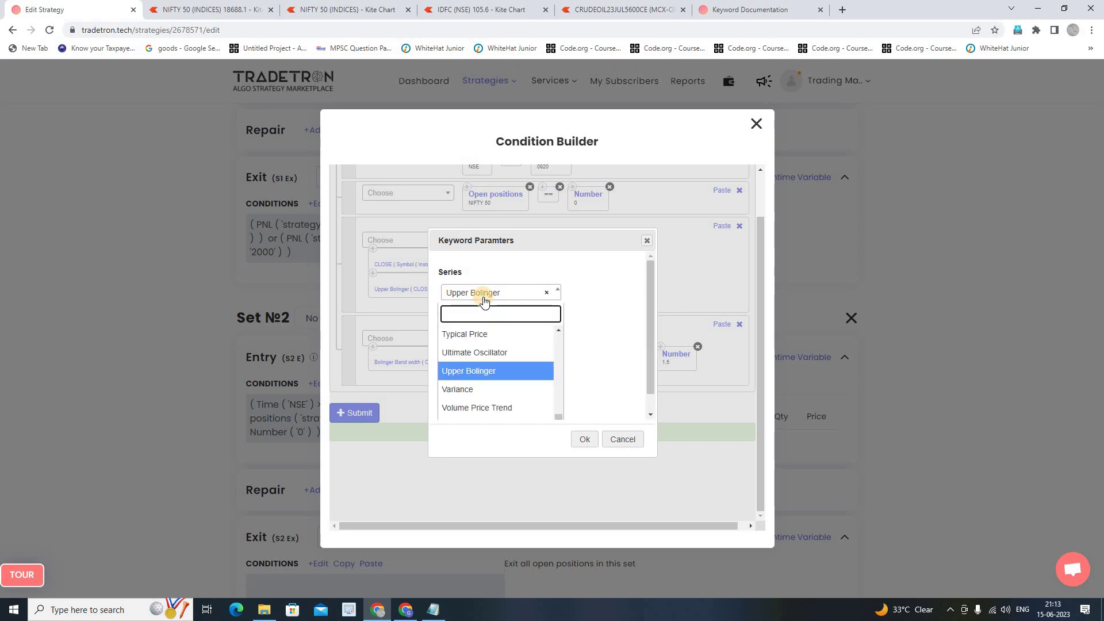
{"action": "type", "text": "lo"}
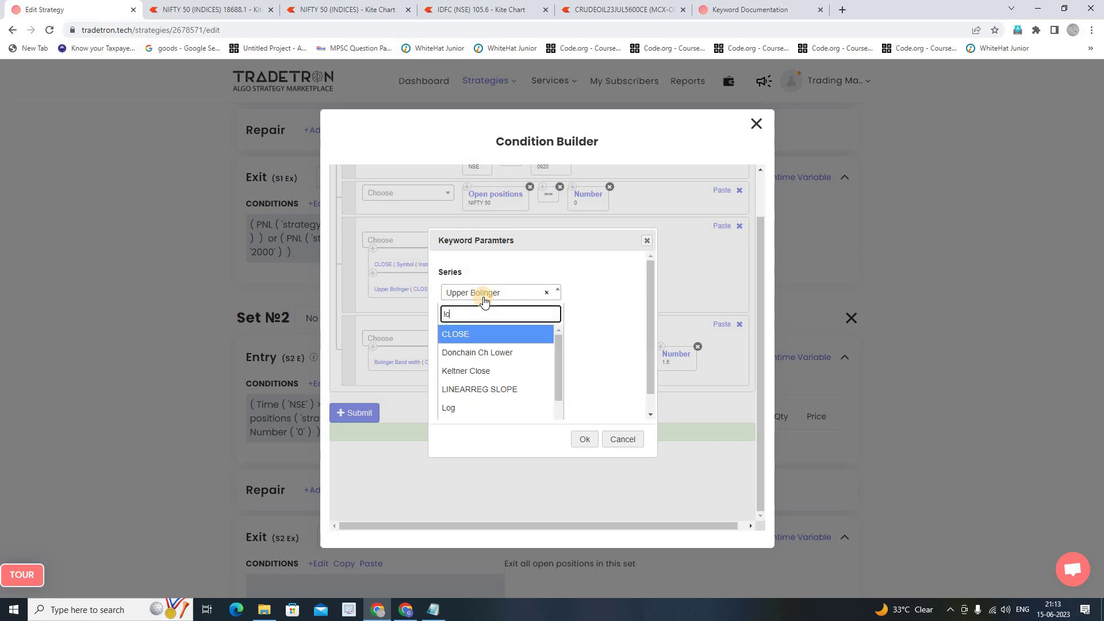
{"action": "key", "text": "BackSpace"}
{"action": "key", "text": "BackSpace"}
{"action": "type", "text": "bo"}
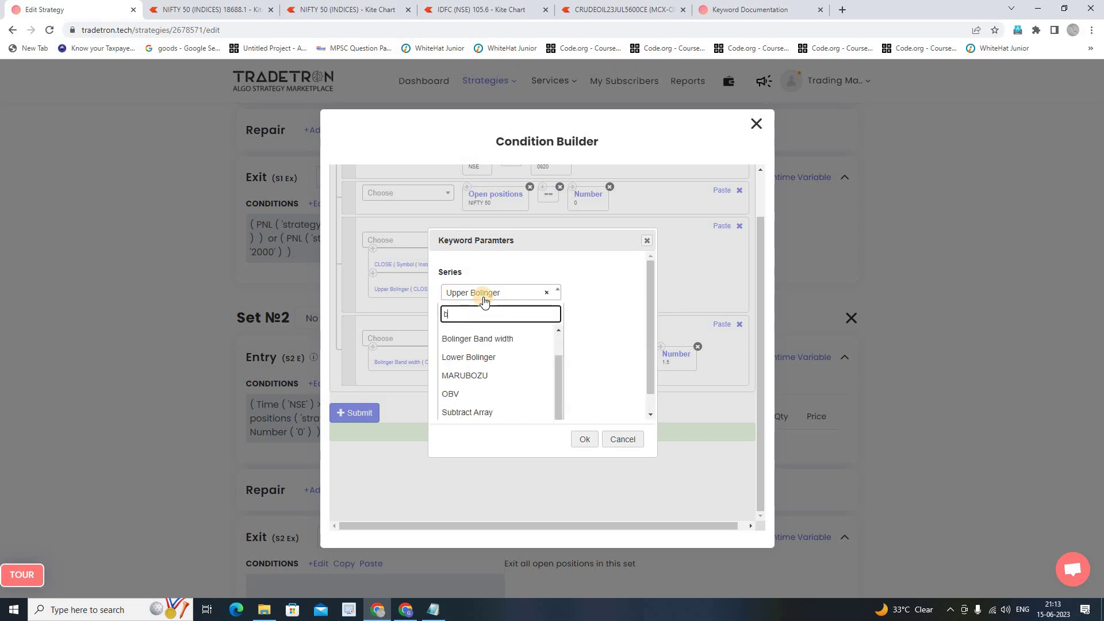
{"action": "left_click", "coordinate": [503, 352]}
{"action": "left_click", "coordinate": [585, 441]}
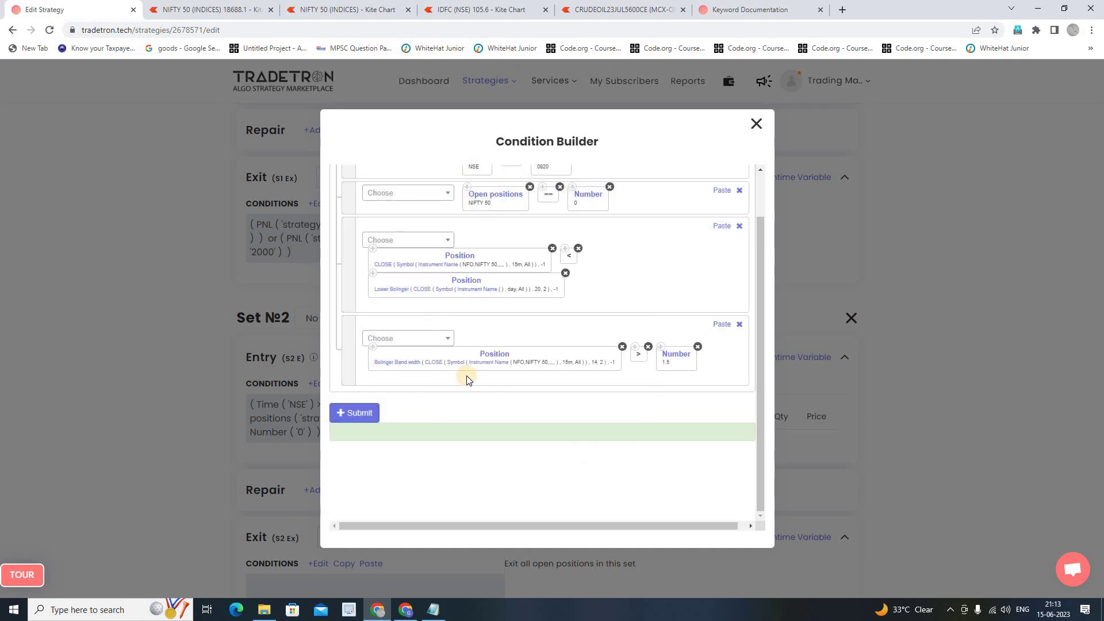
Set the candle type of the Symbol inside the Lower Bolinger keyword to 15m
{"action": "left_click", "coordinate": [424, 289]}
{"action": "left_click", "coordinate": [482, 294]}
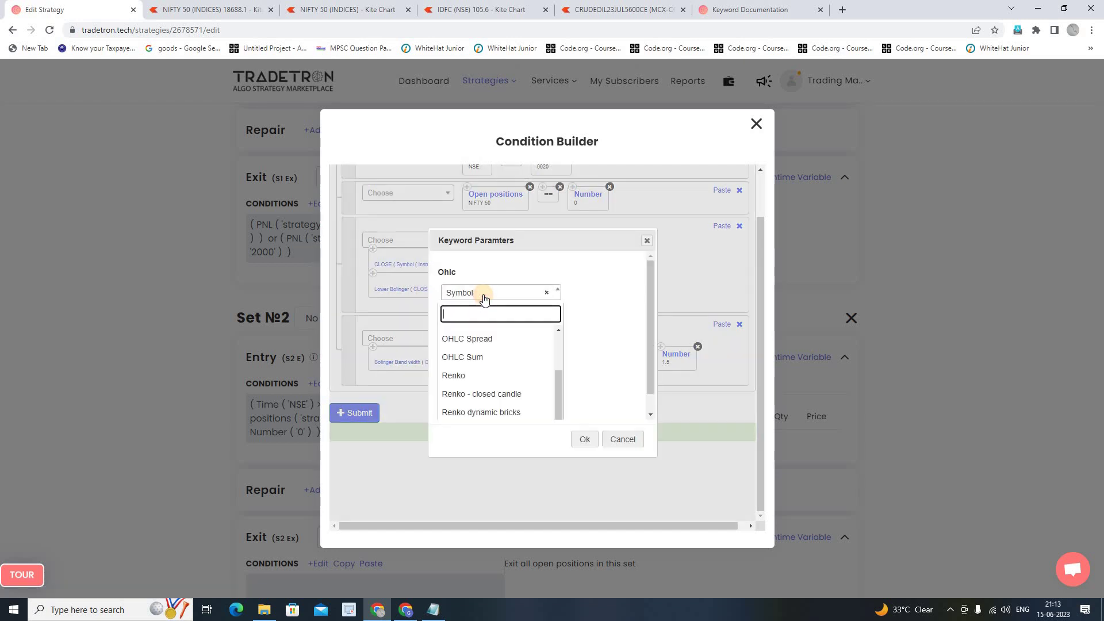
{"action": "left_click", "coordinate": [583, 440]}
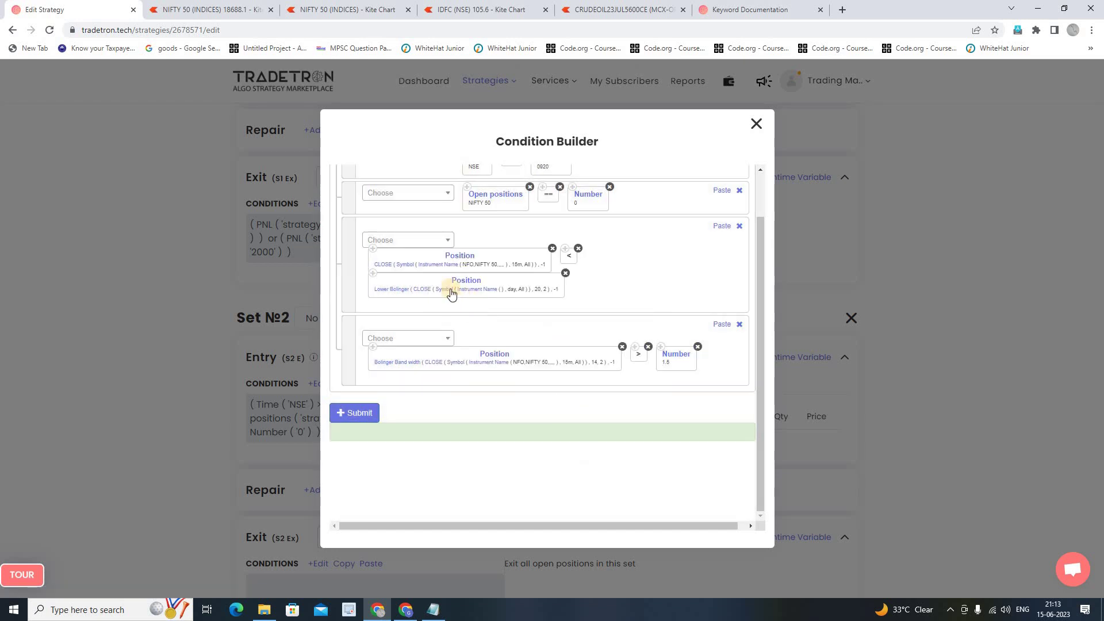
{"action": "left_click", "coordinate": [451, 292]}
{"action": "left_click", "coordinate": [458, 279]}
{"action": "scroll", "coordinate": [483, 374], "scroll_direction": "up", "scroll_amount": 5}
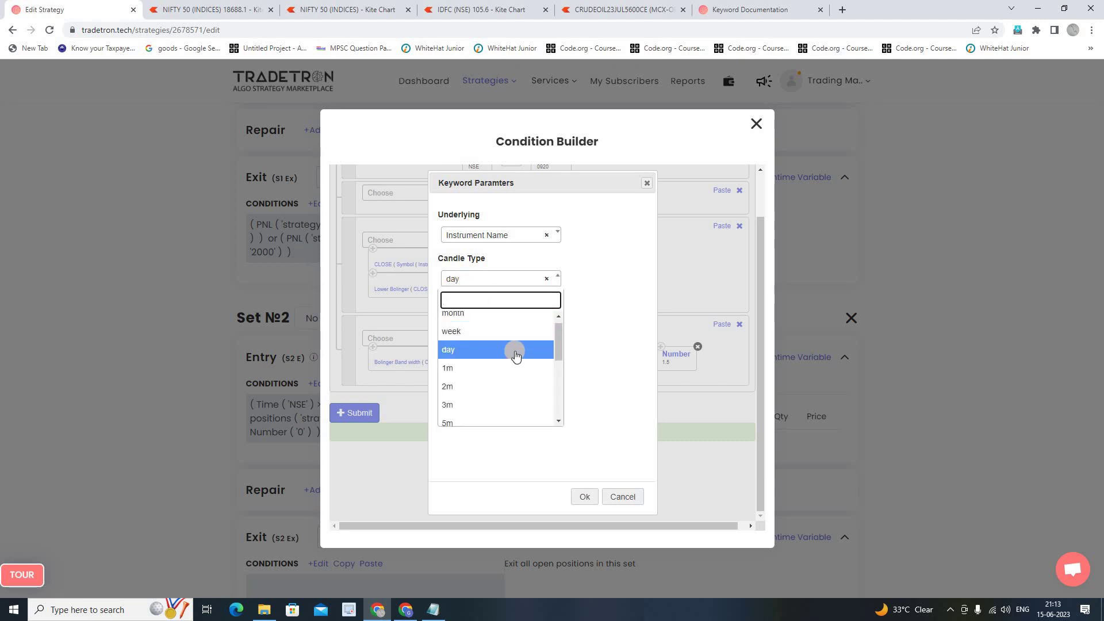
{"action": "left_click", "coordinate": [481, 409]}
{"action": "left_click", "coordinate": [585, 496]}
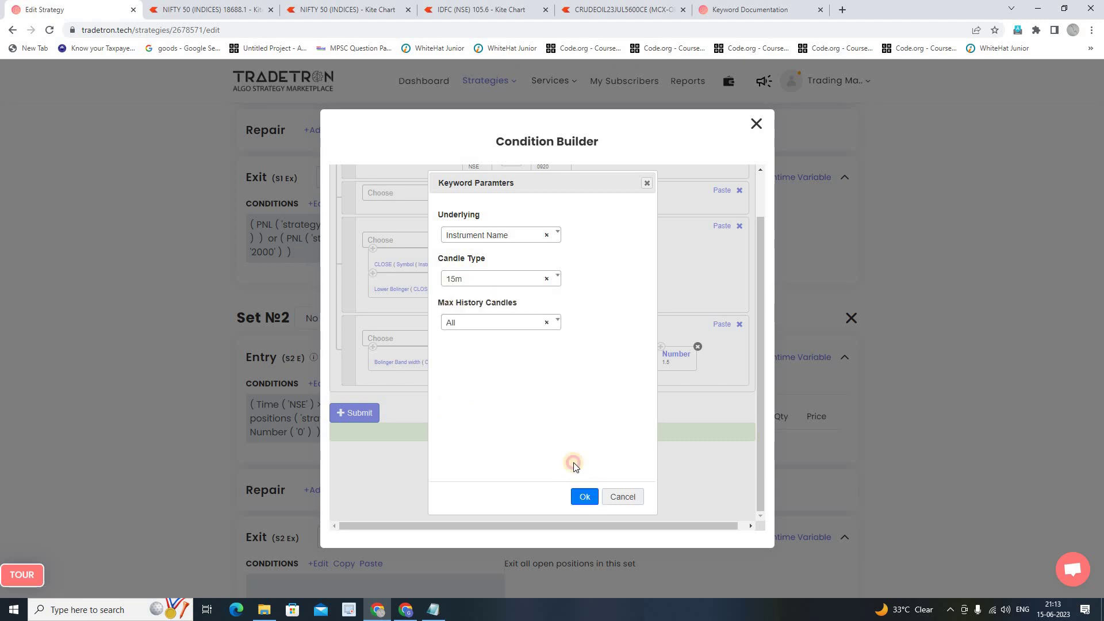
Set the Lower Bolinger keyword's instrument to NFO - NIFTY 50, then submit the Set 2 entry conditions and close the Condition Builder
{"action": "left_click", "coordinate": [473, 289]}
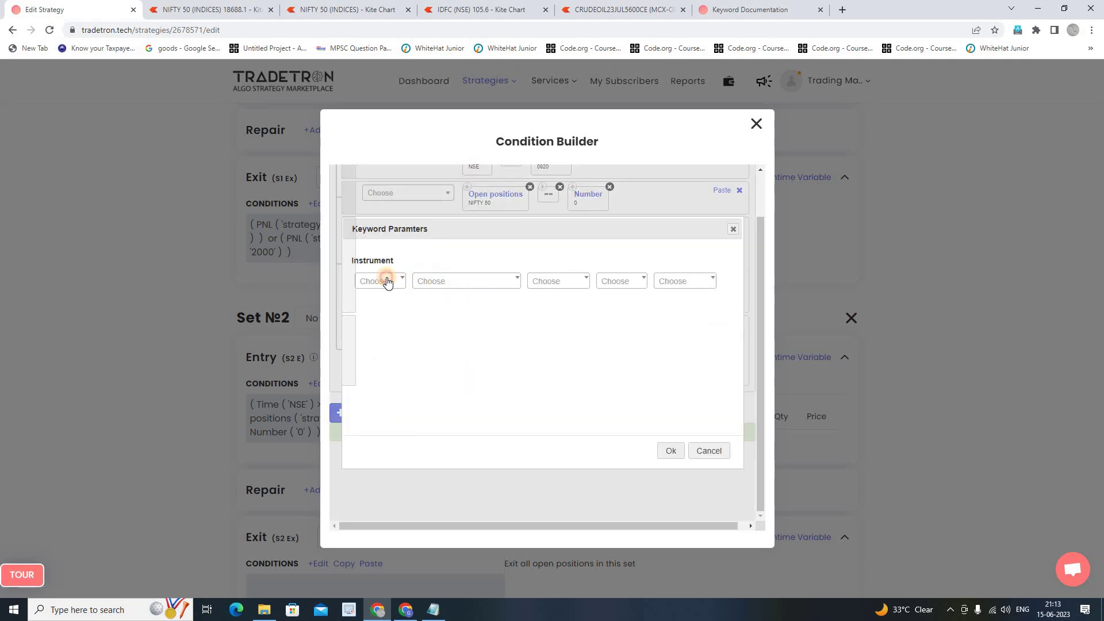
{"action": "left_click", "coordinate": [387, 281]}
{"action": "type", "text": "nfo"}
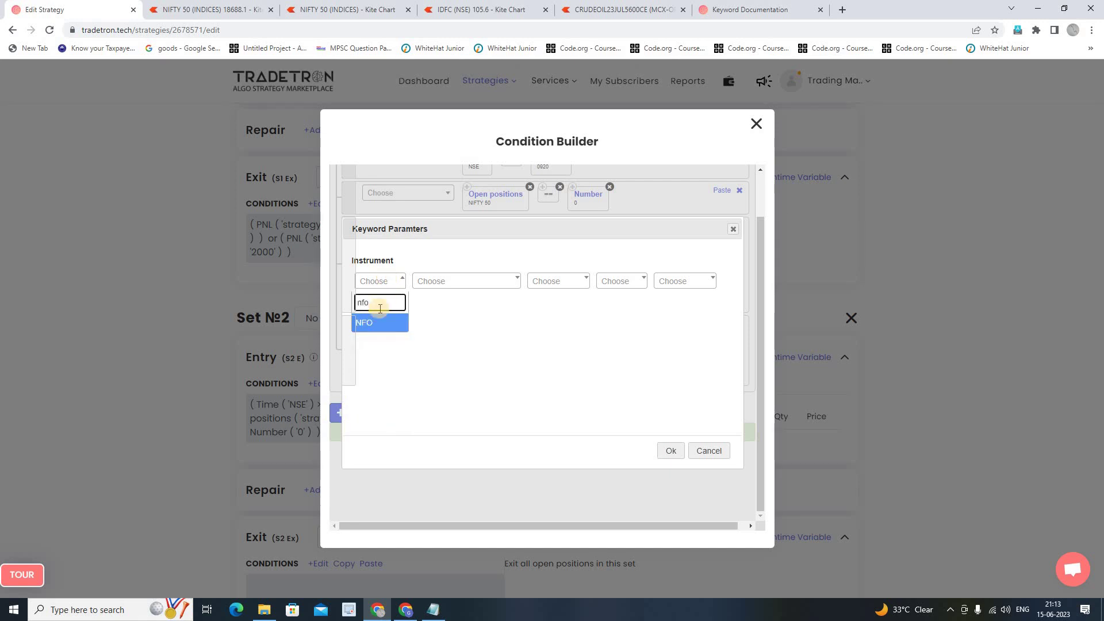
{"action": "left_click", "coordinate": [374, 323]}
{"action": "left_click", "coordinate": [455, 285]}
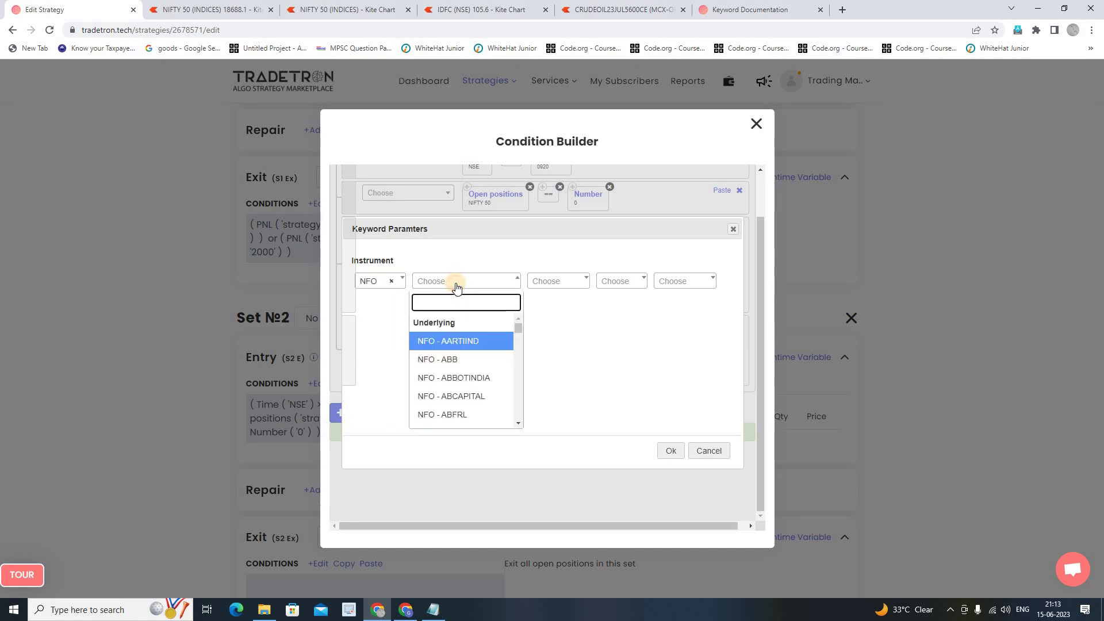
{"action": "type", "text": "nifty"}
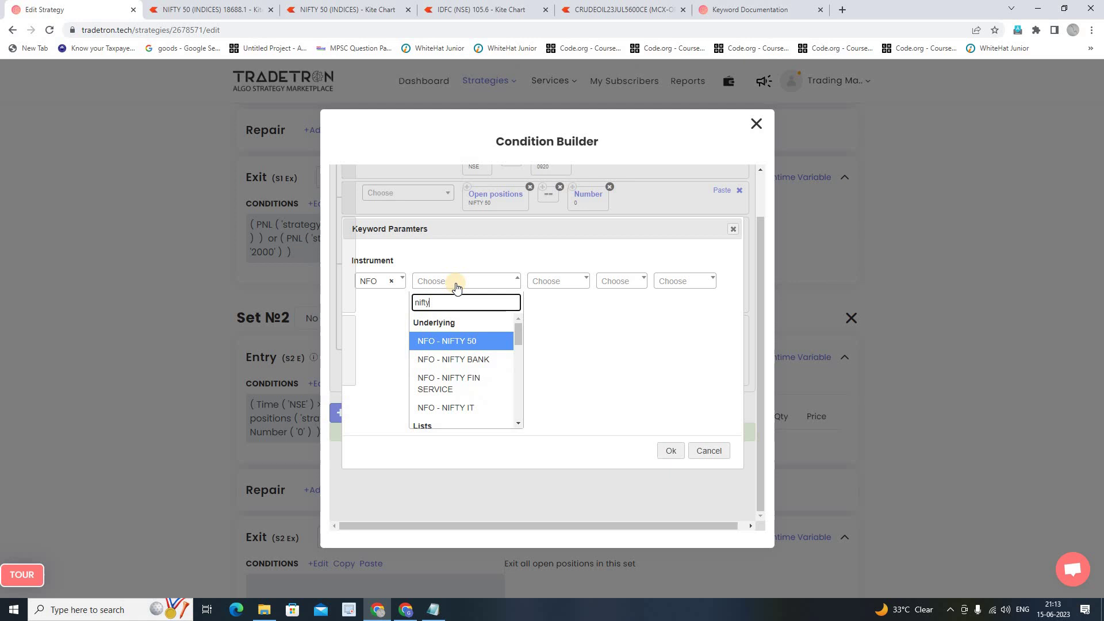
{"action": "left_click", "coordinate": [455, 341]}
{"action": "left_click", "coordinate": [671, 450]}
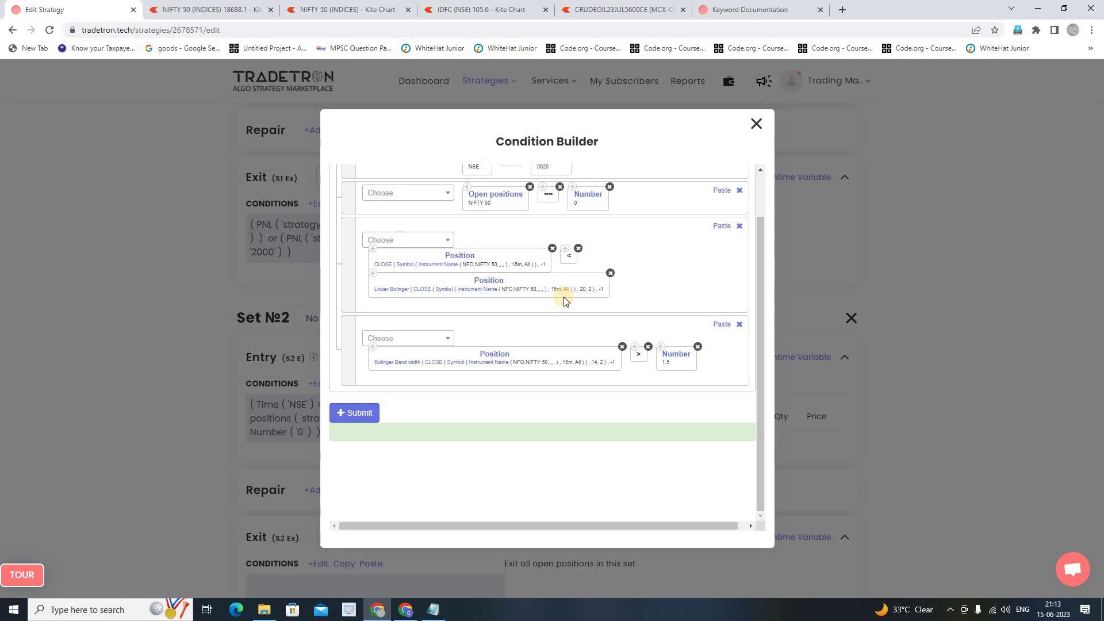
{"action": "left_click", "coordinate": [364, 415]}
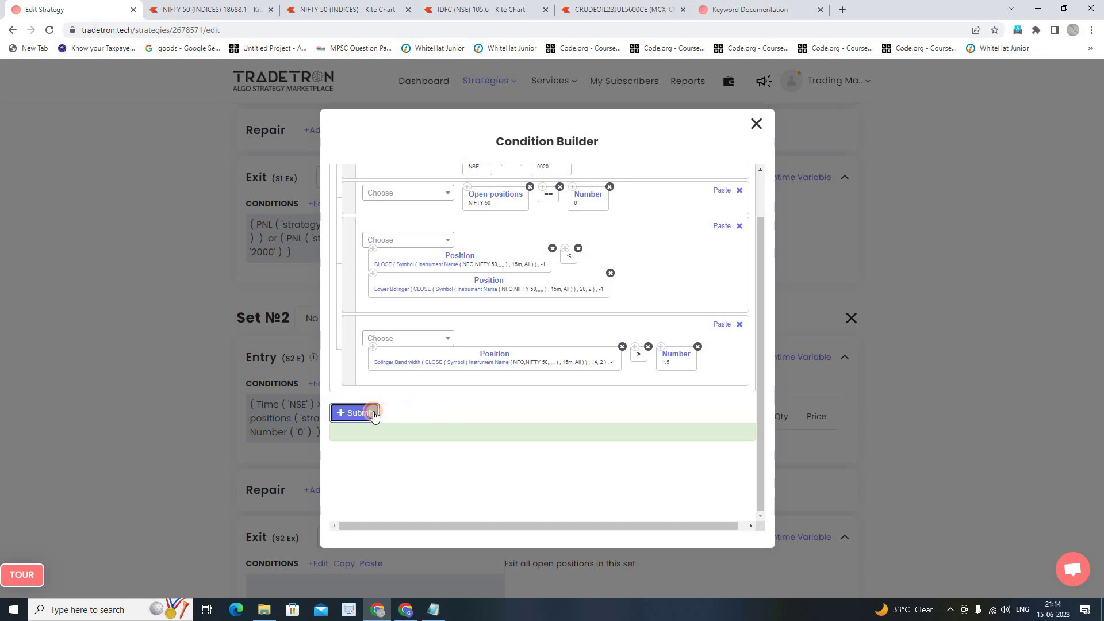
{"action": "left_click", "coordinate": [754, 125]}
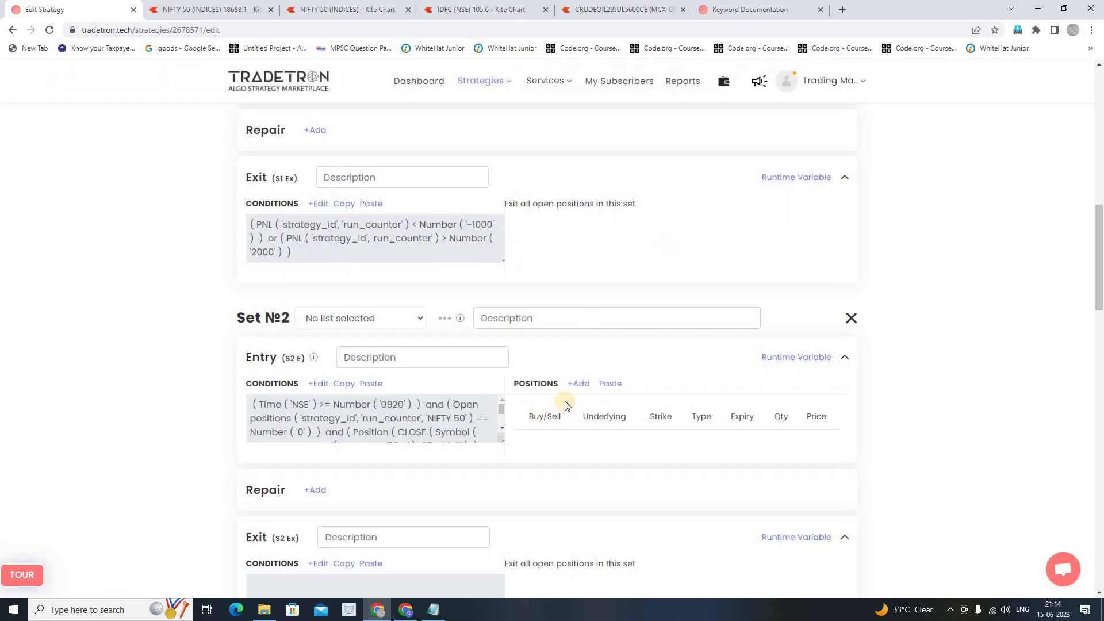
Copy the Set 1 entry position leg into the Set 2 entry positions
{"action": "scroll", "coordinate": [772, 480], "scroll_direction": "up", "scroll_amount": 4}
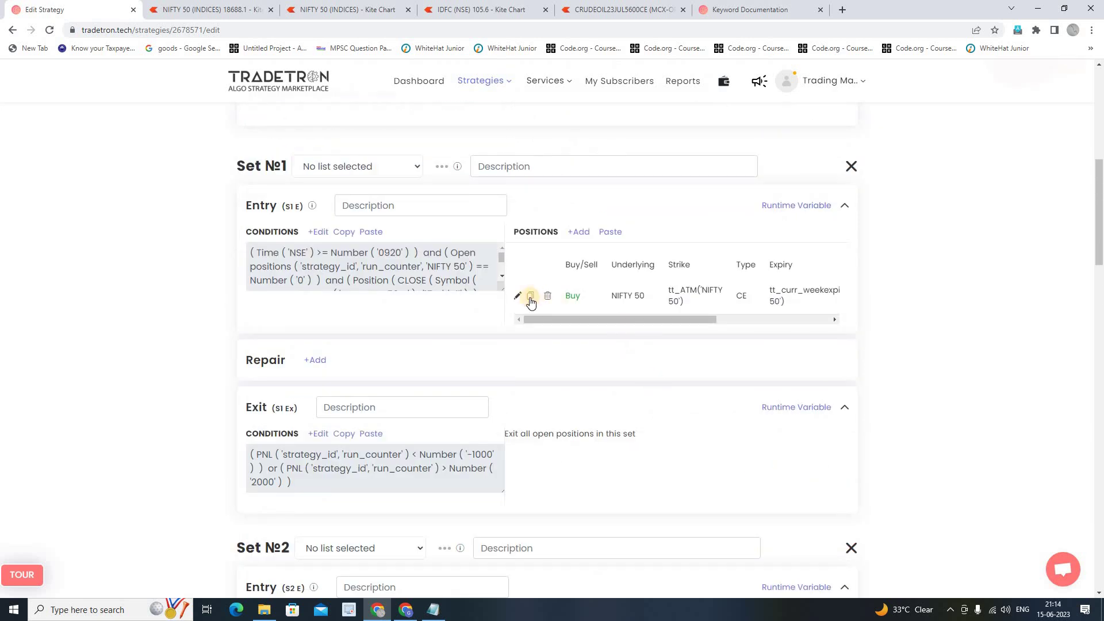
{"action": "scroll", "coordinate": [698, 535], "scroll_direction": "down", "scroll_amount": 6}
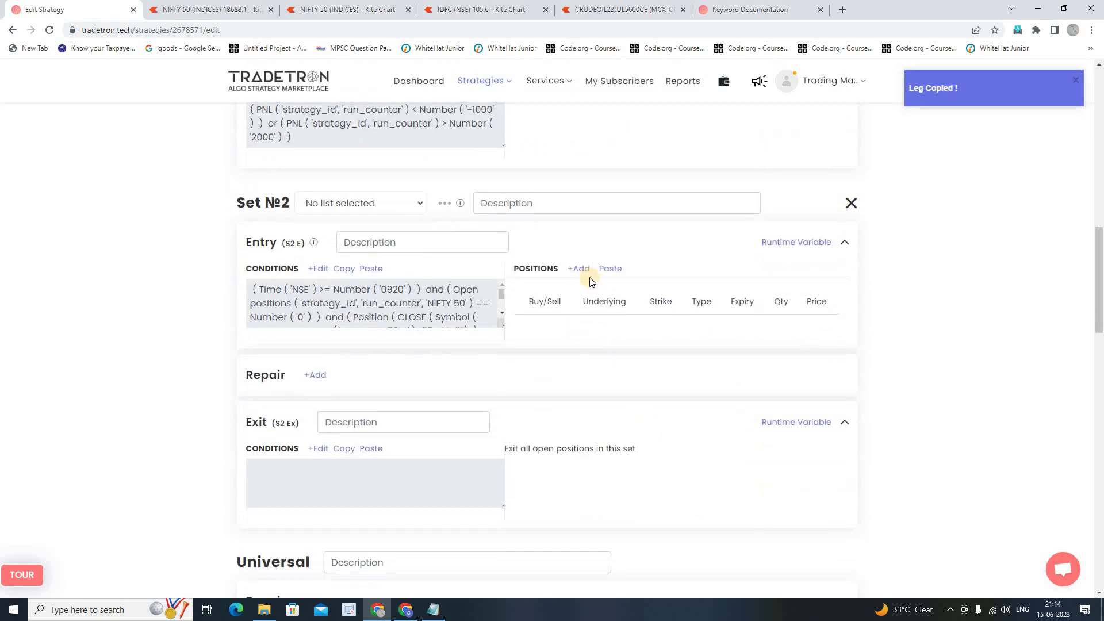
{"action": "left_click", "coordinate": [609, 268]}
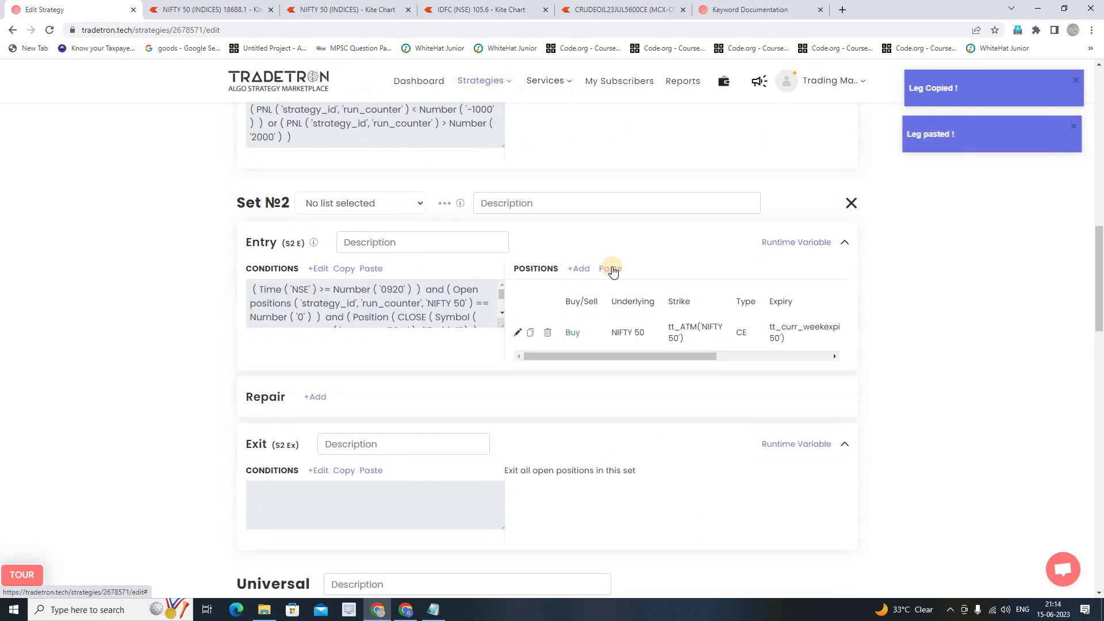
Change the Set 2 position leg to a NIFTY 50 Put with Current Week expiry and update it
{"action": "left_click", "coordinate": [518, 333]}
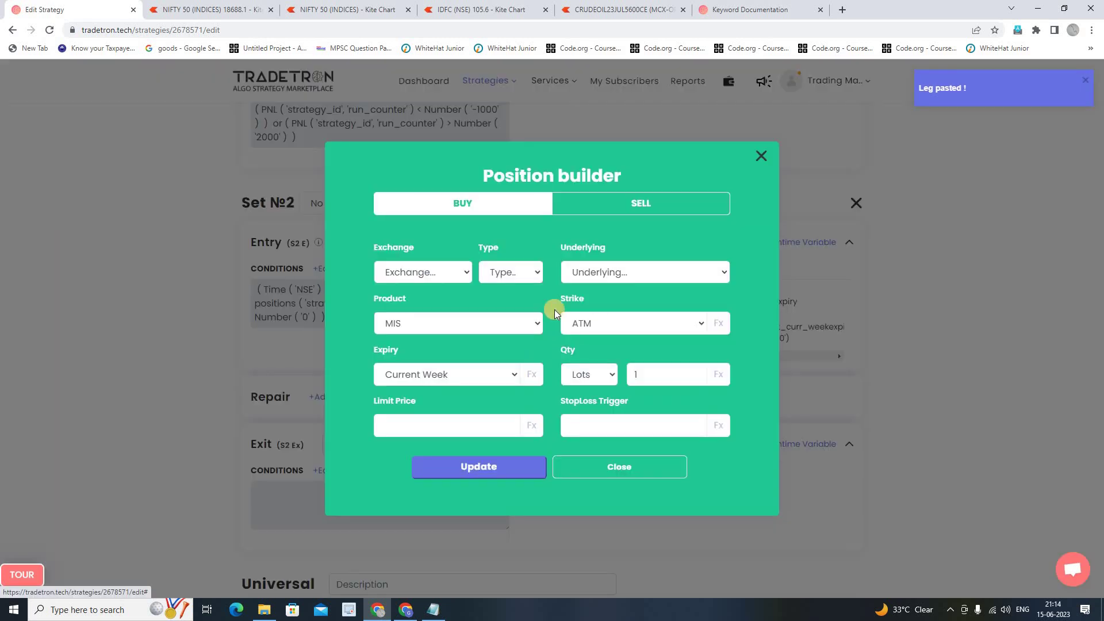
{"action": "left_click", "coordinate": [524, 279]}
{"action": "left_click", "coordinate": [521, 311]}
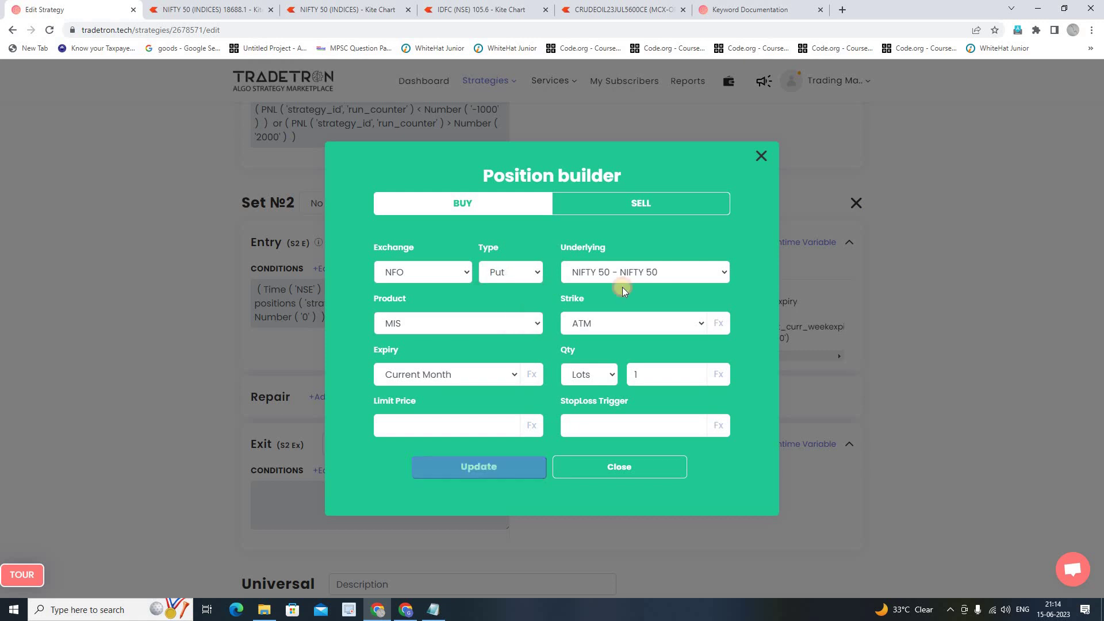
{"action": "left_click", "coordinate": [644, 274]}
{"action": "type", "text": "nifty"}
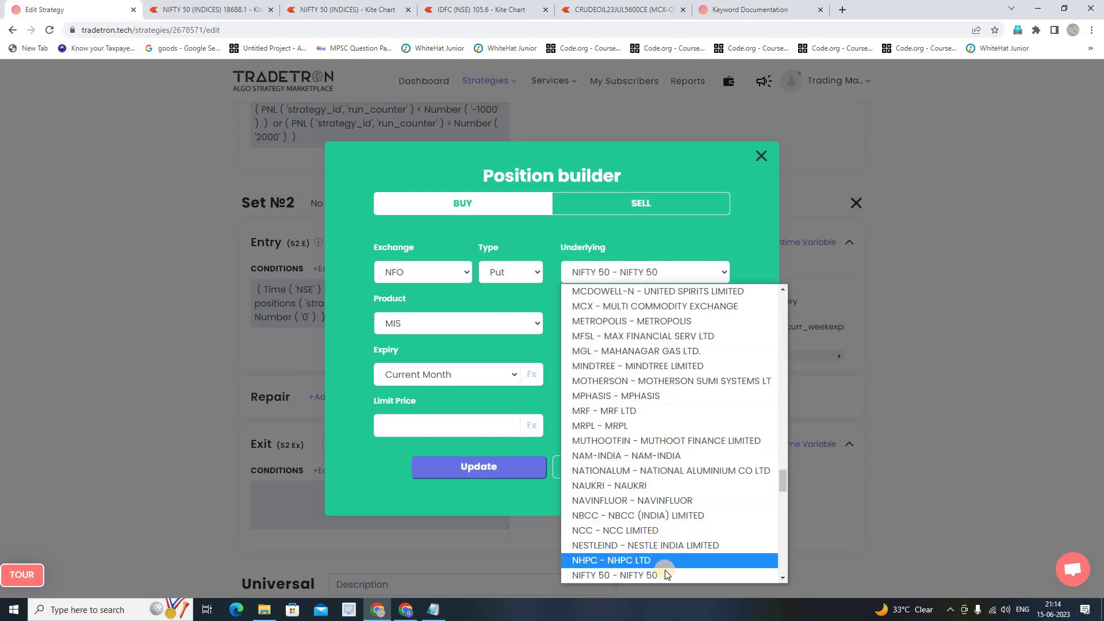
{"action": "left_click", "coordinate": [658, 575]}
{"action": "left_click", "coordinate": [492, 372]}
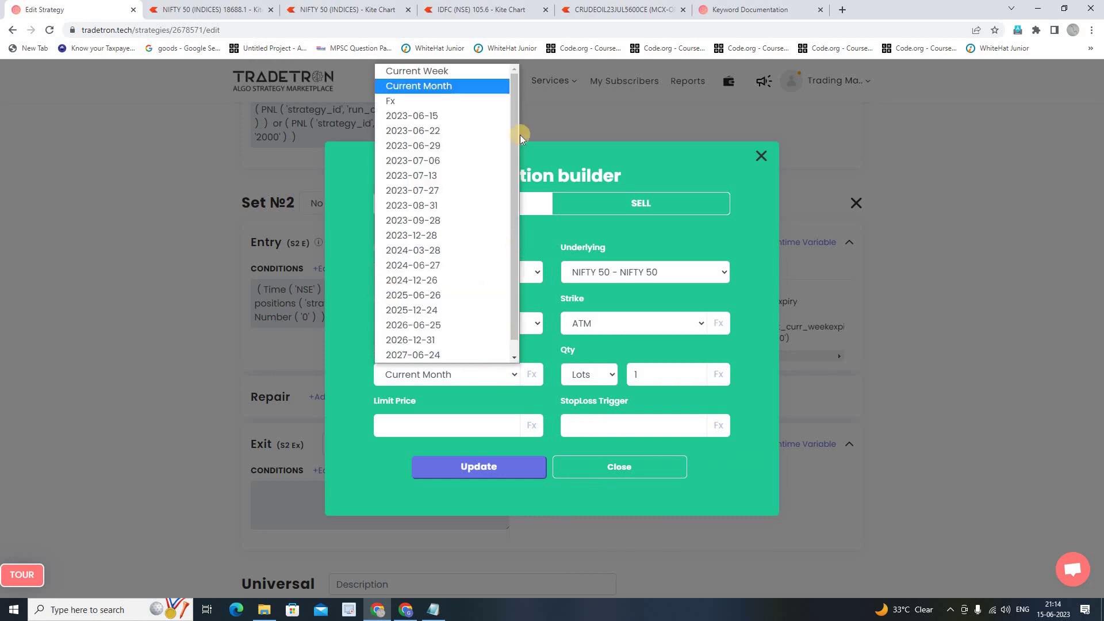
{"action": "left_click", "coordinate": [455, 72]}
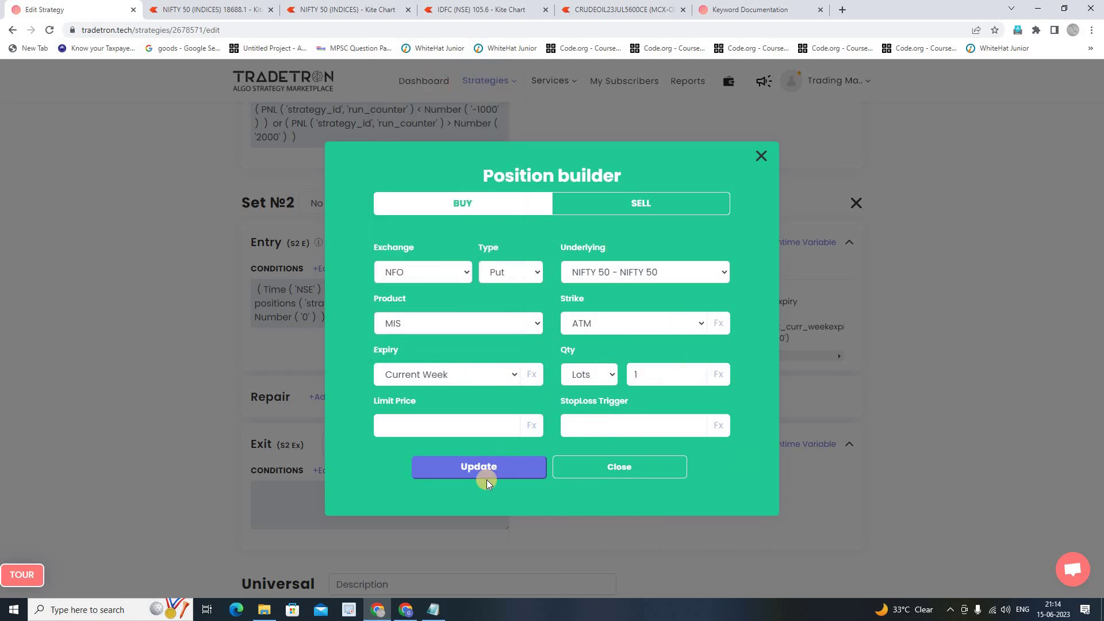
{"action": "left_click", "coordinate": [469, 465]}
{"action": "left_click", "coordinate": [606, 457]}
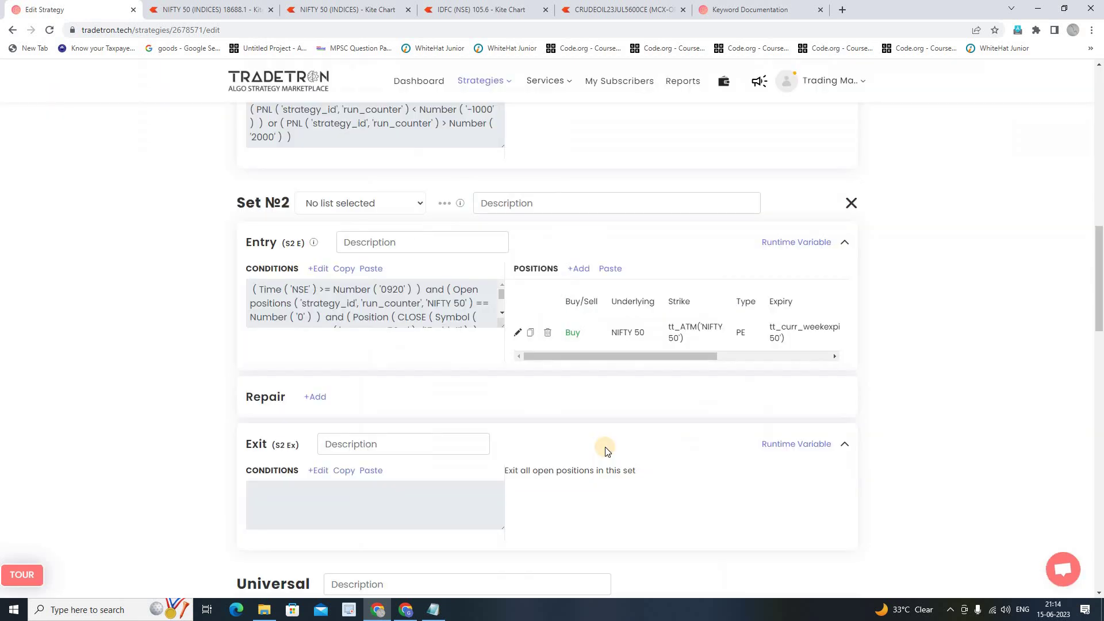
Copy the Set 1 exit conditions into the Set 2 exit
{"action": "scroll", "coordinate": [642, 467], "scroll_direction": "down", "scroll_amount": 1}
{"action": "scroll", "coordinate": [269, 260], "scroll_direction": "up", "scroll_amount": 4}
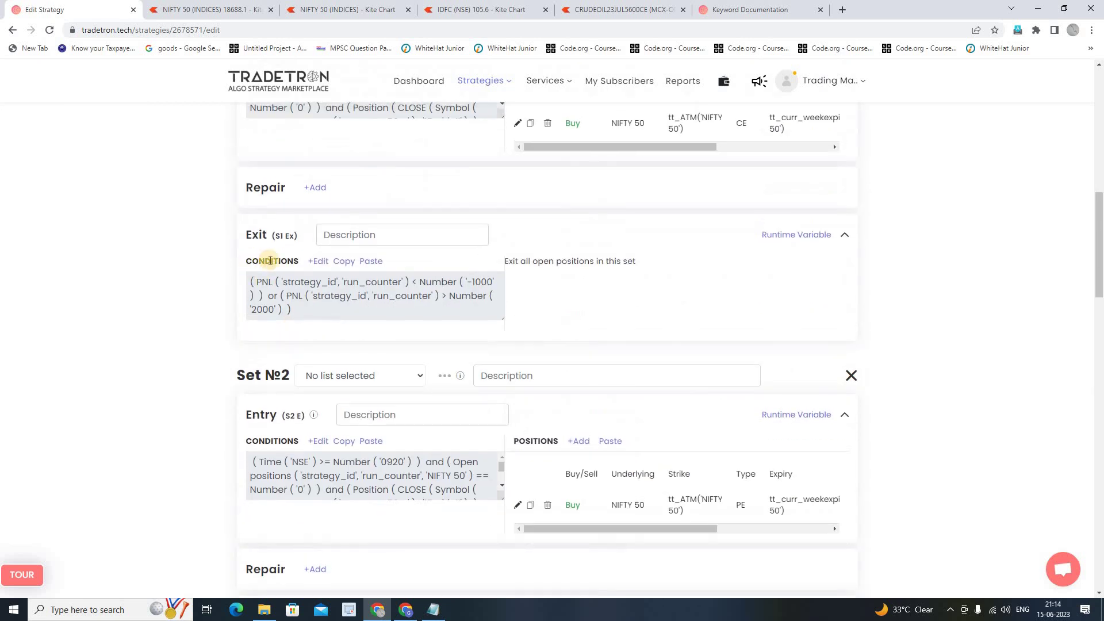
{"action": "left_click", "coordinate": [340, 262]}
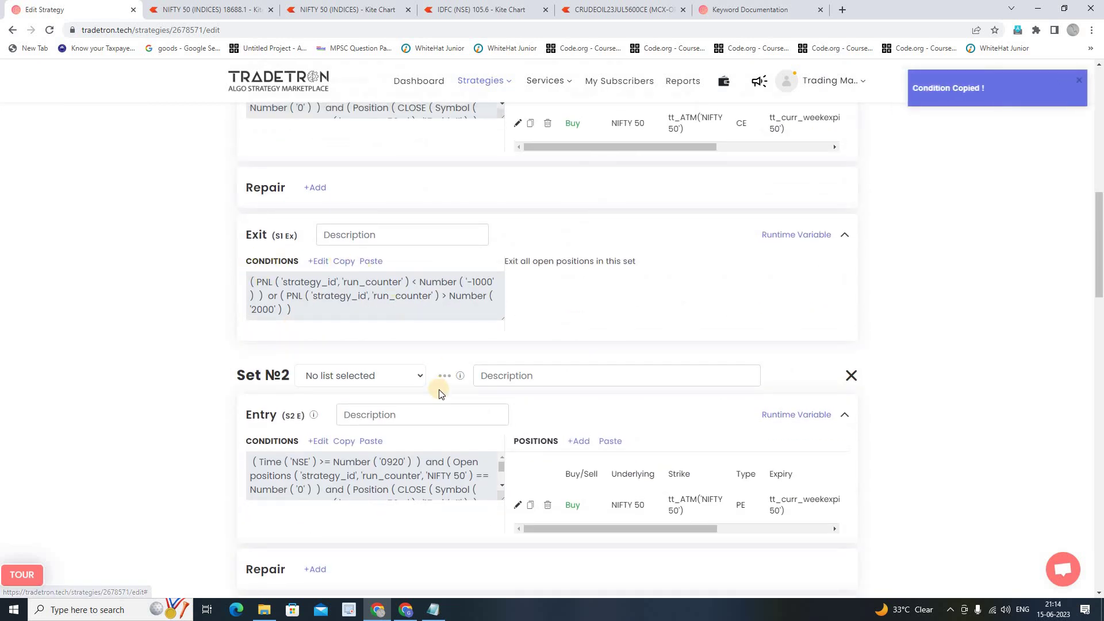
{"action": "scroll", "coordinate": [439, 388], "scroll_direction": "down", "scroll_amount": 4}
{"action": "left_click", "coordinate": [371, 414]}
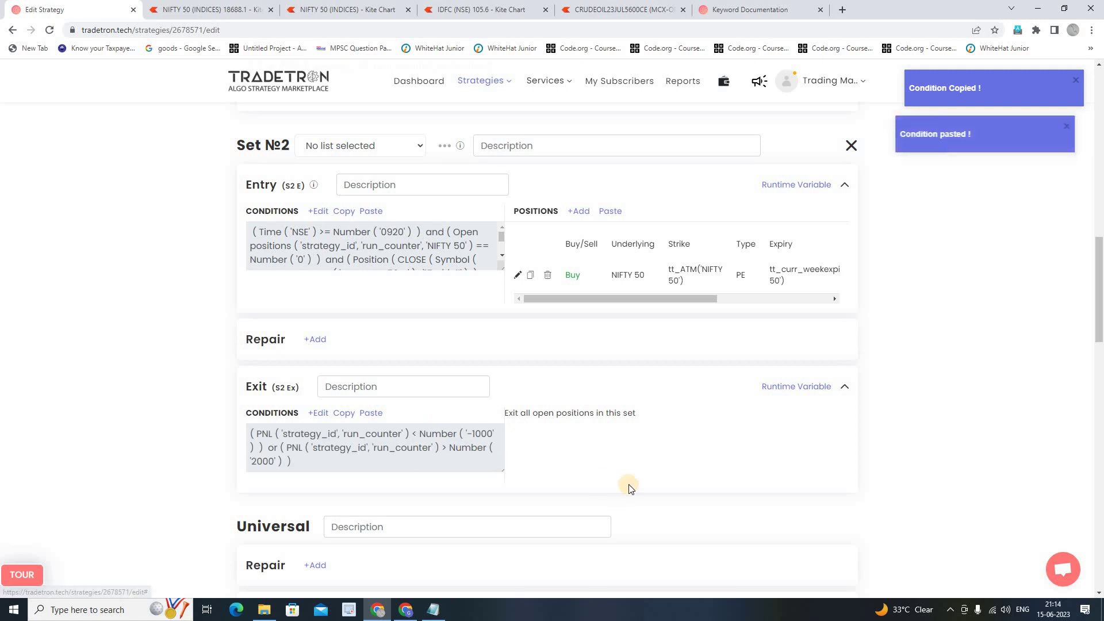
Start a Universal Exit condition and add the Time keyword with NSE as the exchange
{"action": "scroll", "coordinate": [628, 487], "scroll_direction": "down", "scroll_amount": 3}
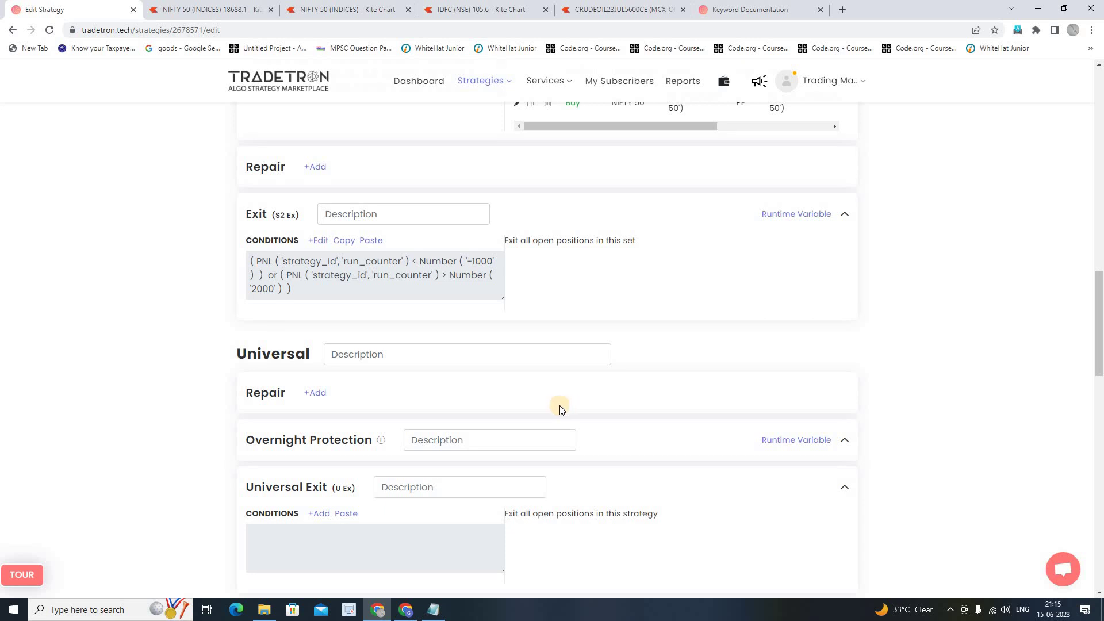
{"action": "scroll", "coordinate": [560, 405], "scroll_direction": "down", "scroll_amount": 2}
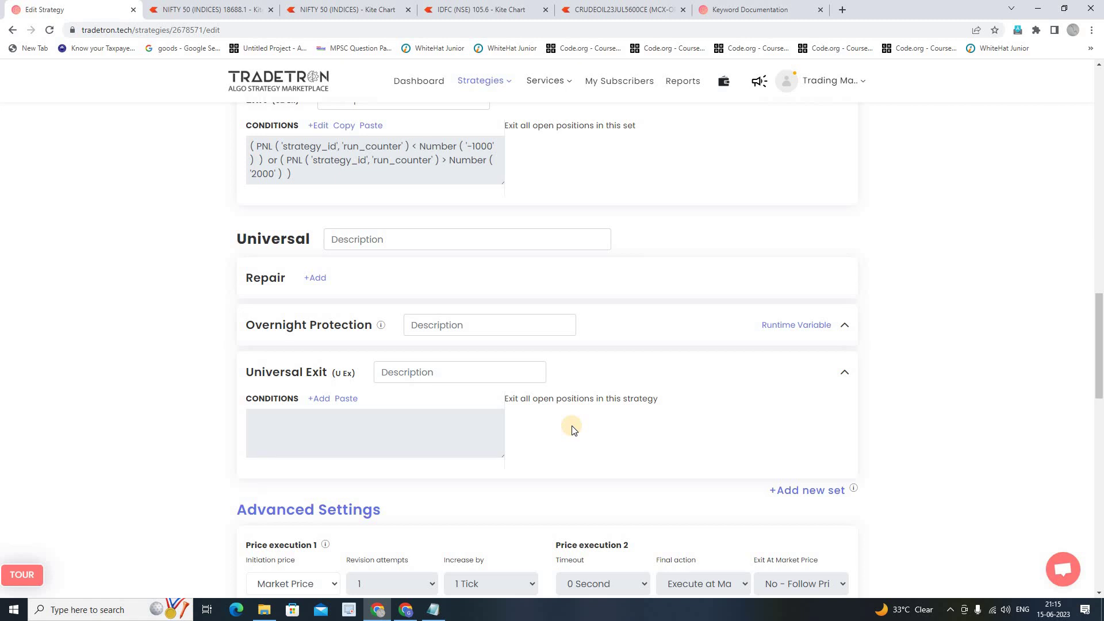
{"action": "left_click", "coordinate": [319, 400]}
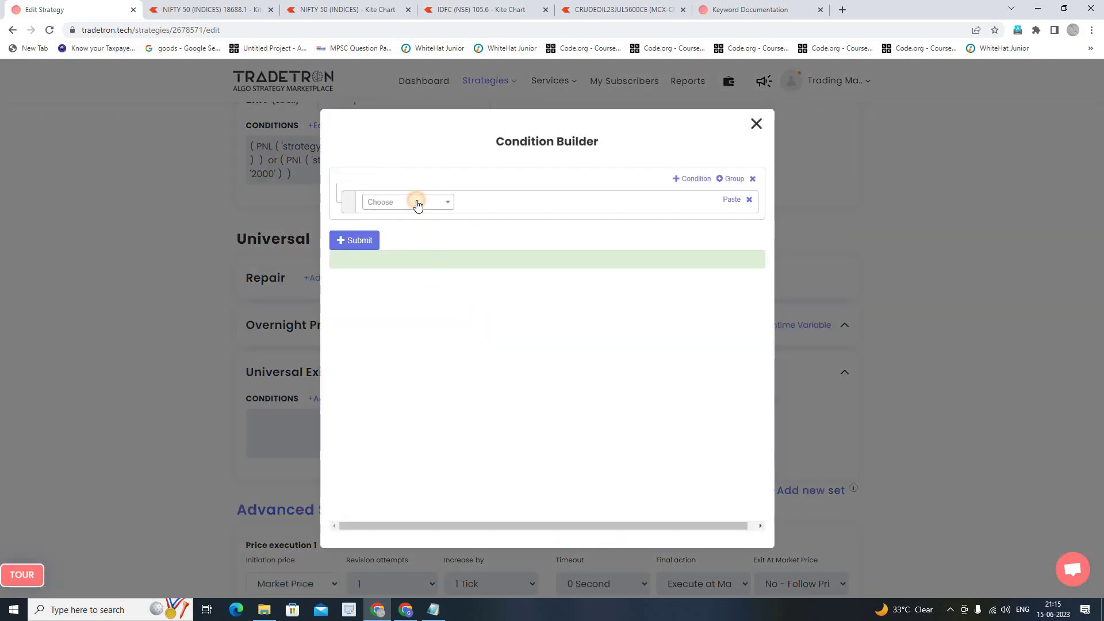
{"action": "left_click", "coordinate": [418, 205]}
{"action": "type", "text": "time"}
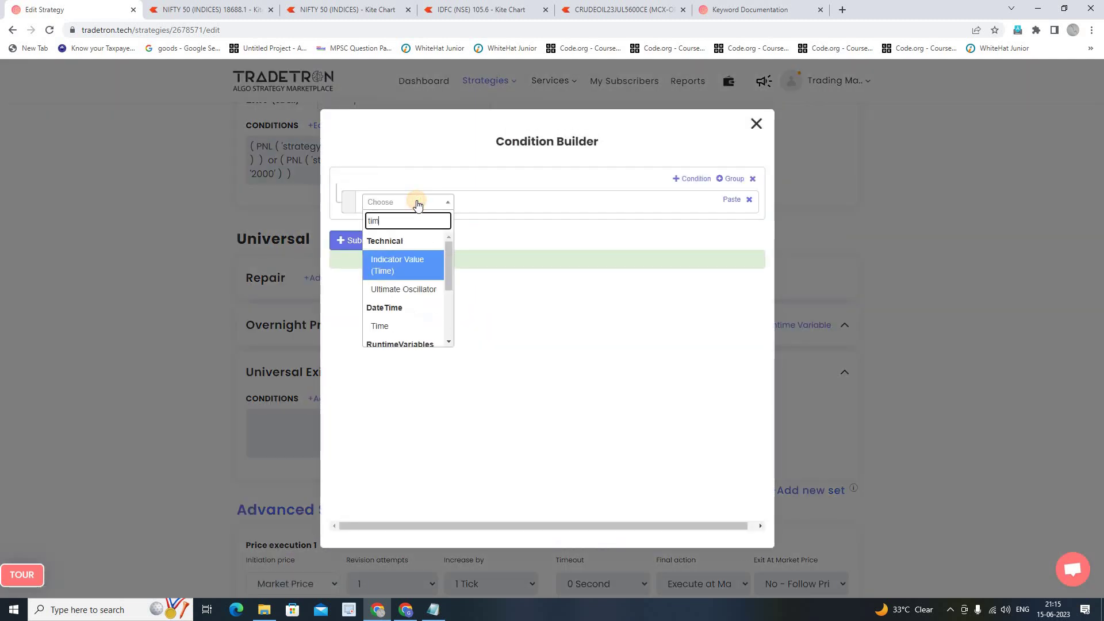
{"action": "left_click", "coordinate": [385, 309]}
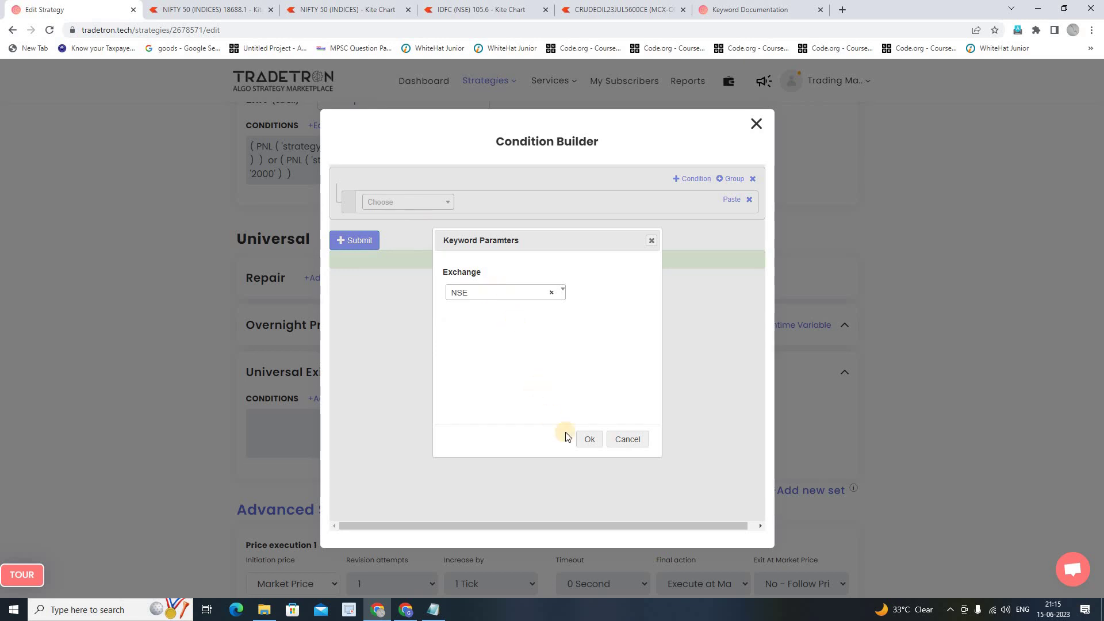
{"action": "left_click", "coordinate": [587, 439]}
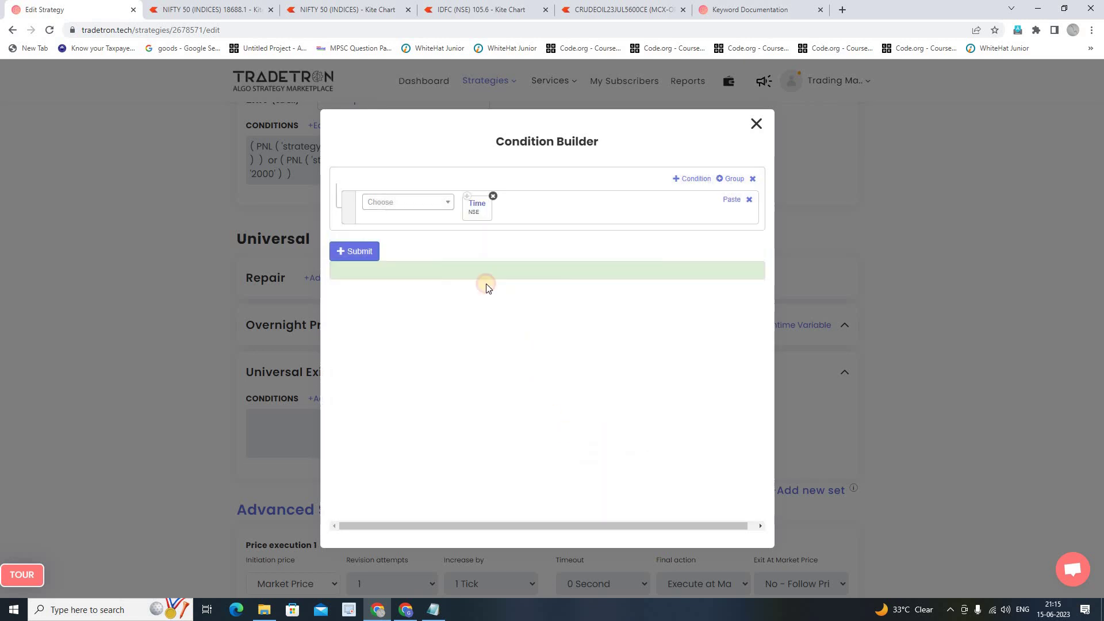
Complete the Universal Exit condition with >= Number 1515, then submit it and close the Condition Builder
{"action": "left_click", "coordinate": [419, 205]}
{"action": "scroll", "coordinate": [447, 247], "scroll_direction": "down", "scroll_amount": 1}
{"action": "scroll", "coordinate": [406, 295], "scroll_direction": "down", "scroll_amount": 5}
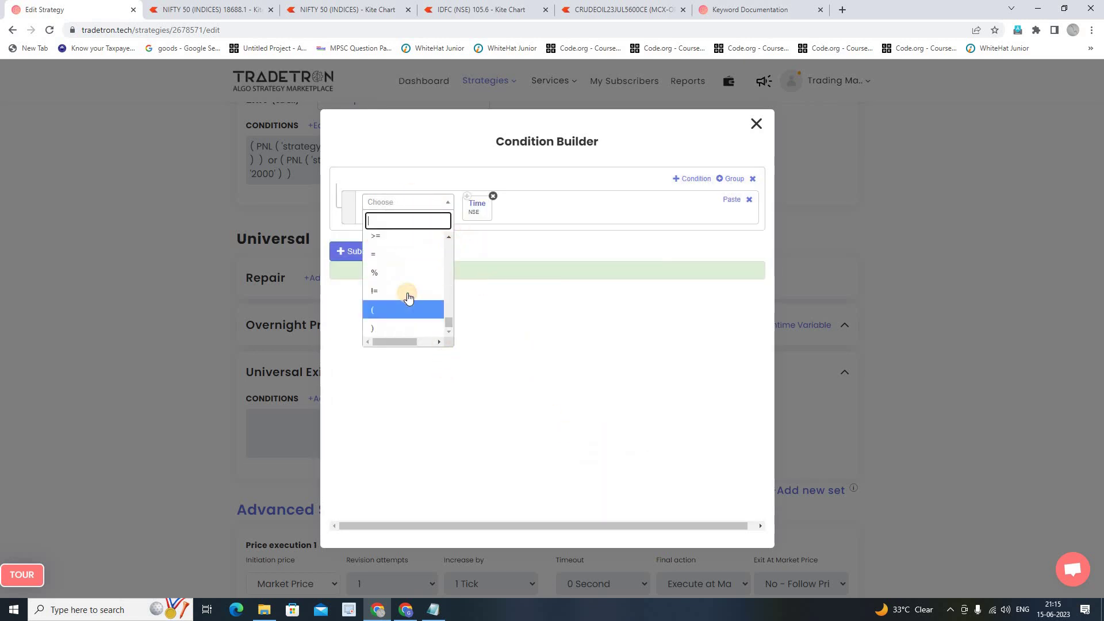
{"action": "left_click", "coordinate": [396, 238]}
{"action": "left_click", "coordinate": [411, 207]}
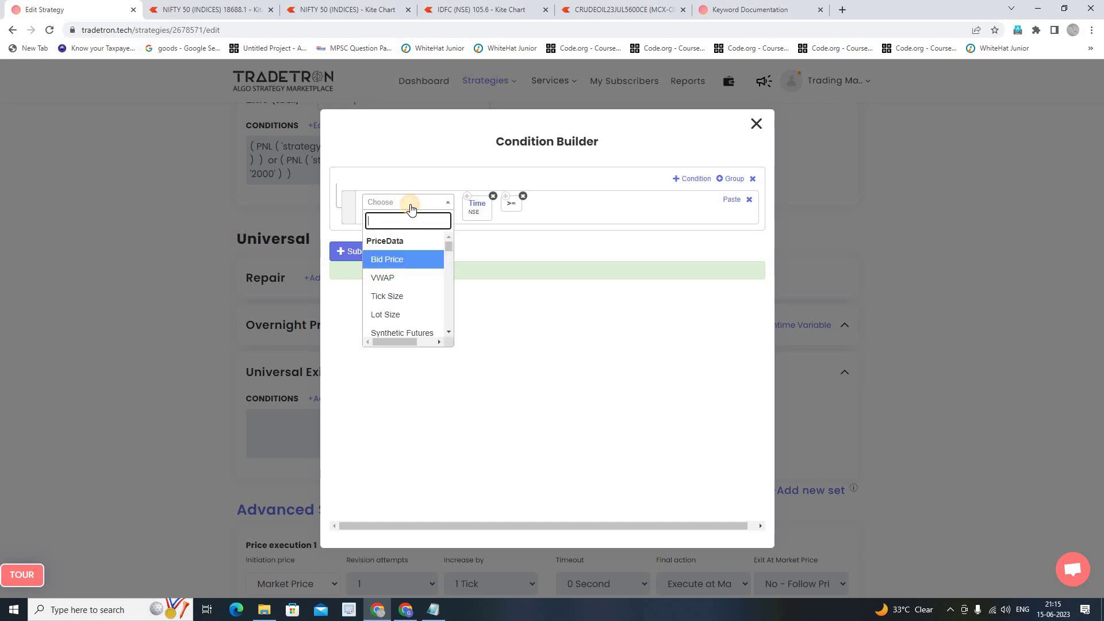
{"action": "type", "text": "number"}
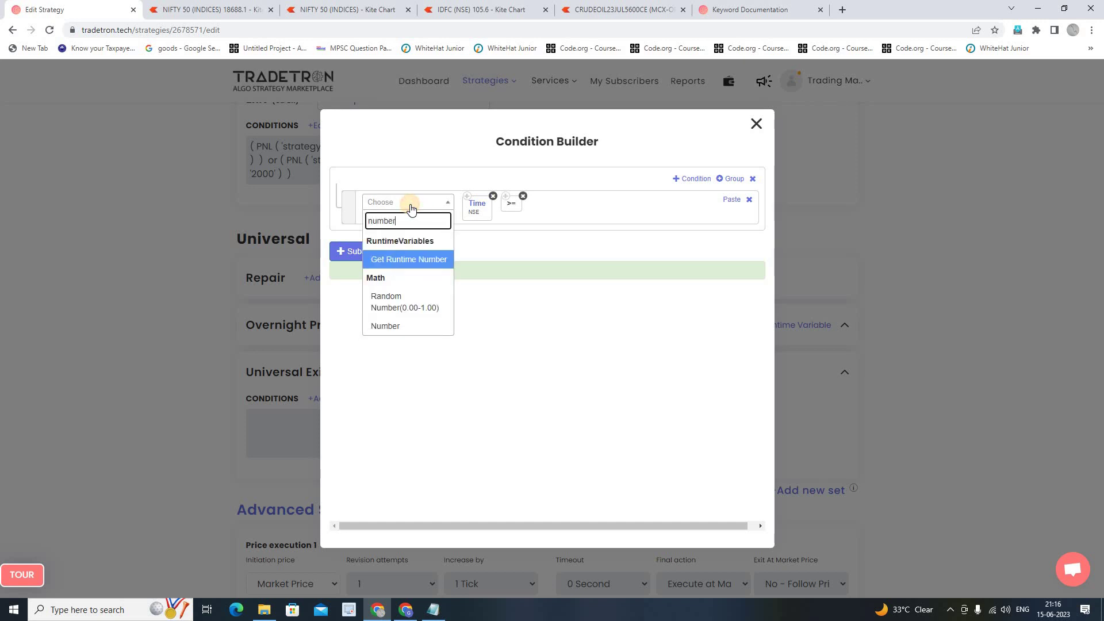
{"action": "left_click", "coordinate": [389, 324]}
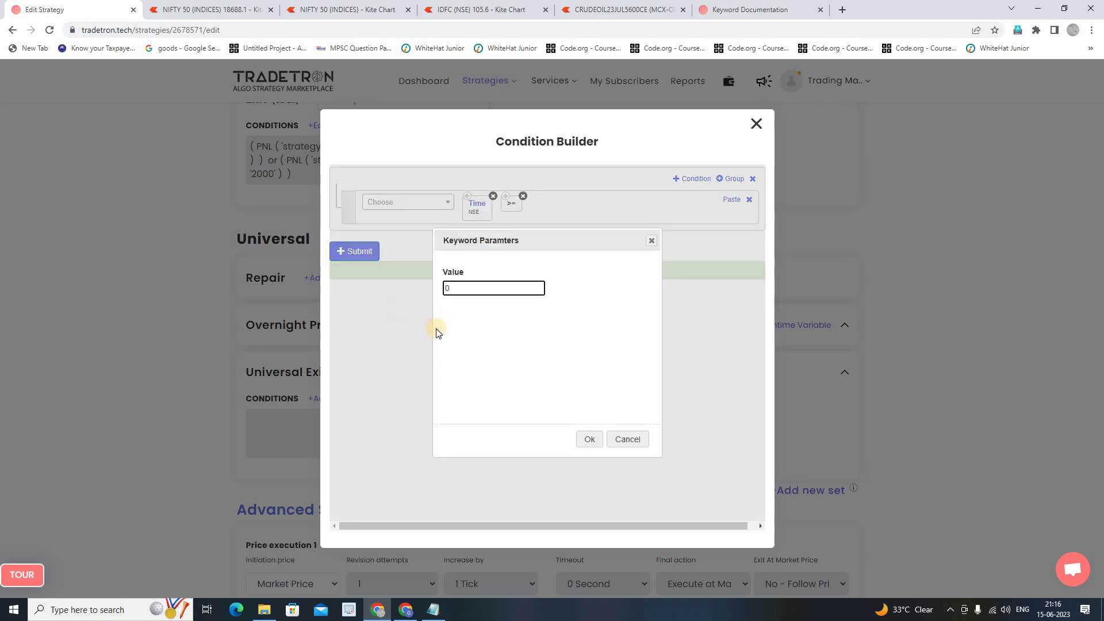
{"action": "type", "text": "1515"}
{"action": "left_click", "coordinate": [588, 439]}
{"action": "left_click", "coordinate": [365, 255]}
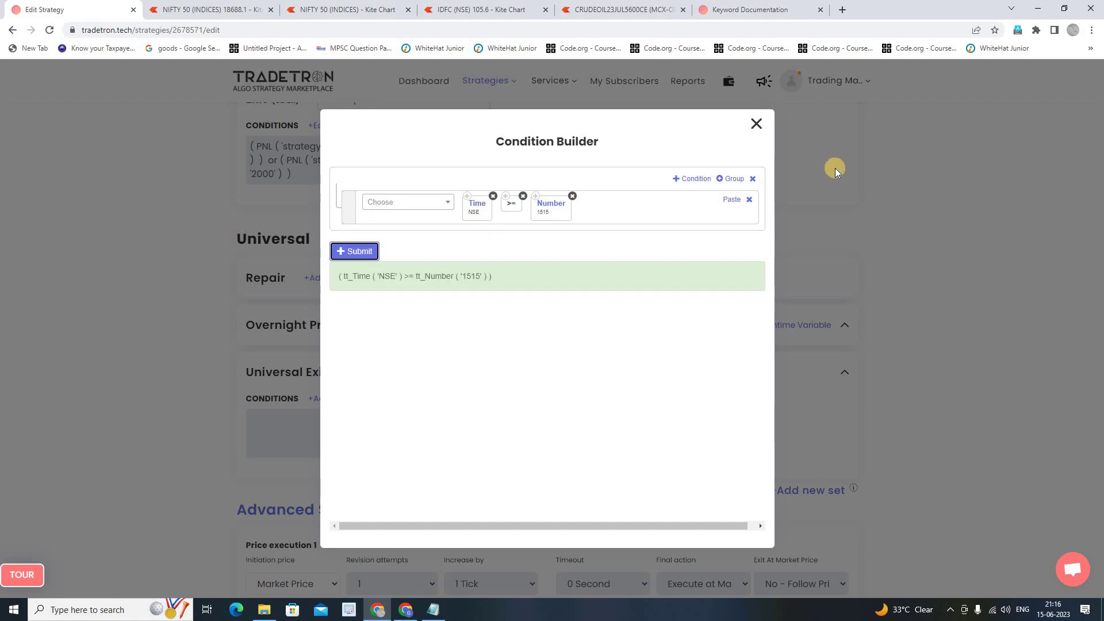
{"action": "left_click", "coordinate": [757, 126]}
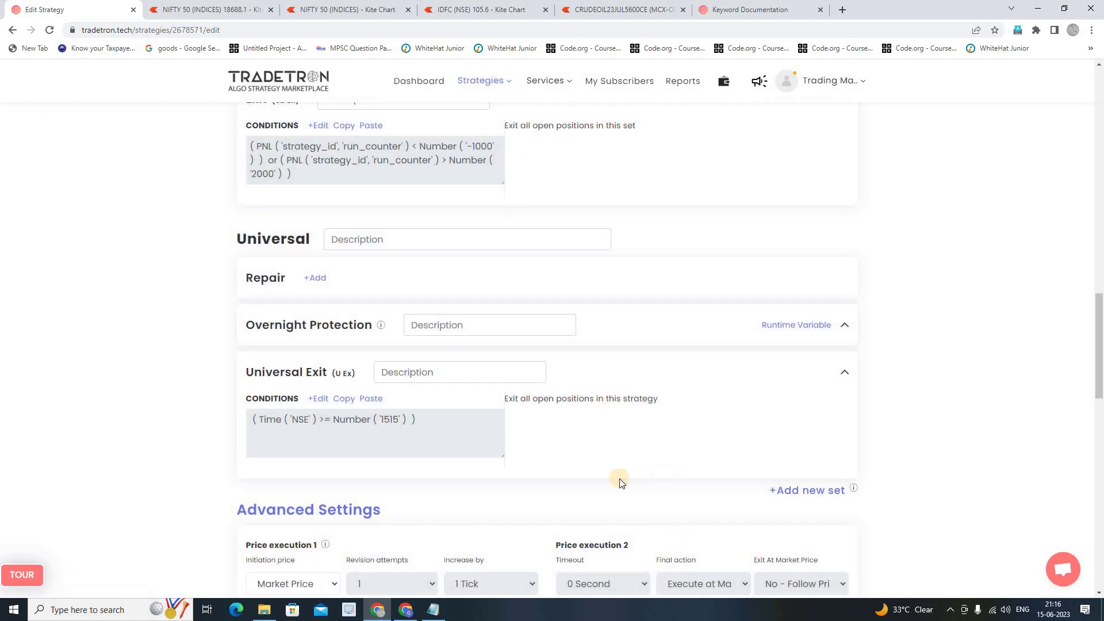
Update the strategy and close the confirmation, then repeat the update once more
{"action": "scroll", "coordinate": [604, 468], "scroll_direction": "down", "scroll_amount": 14}
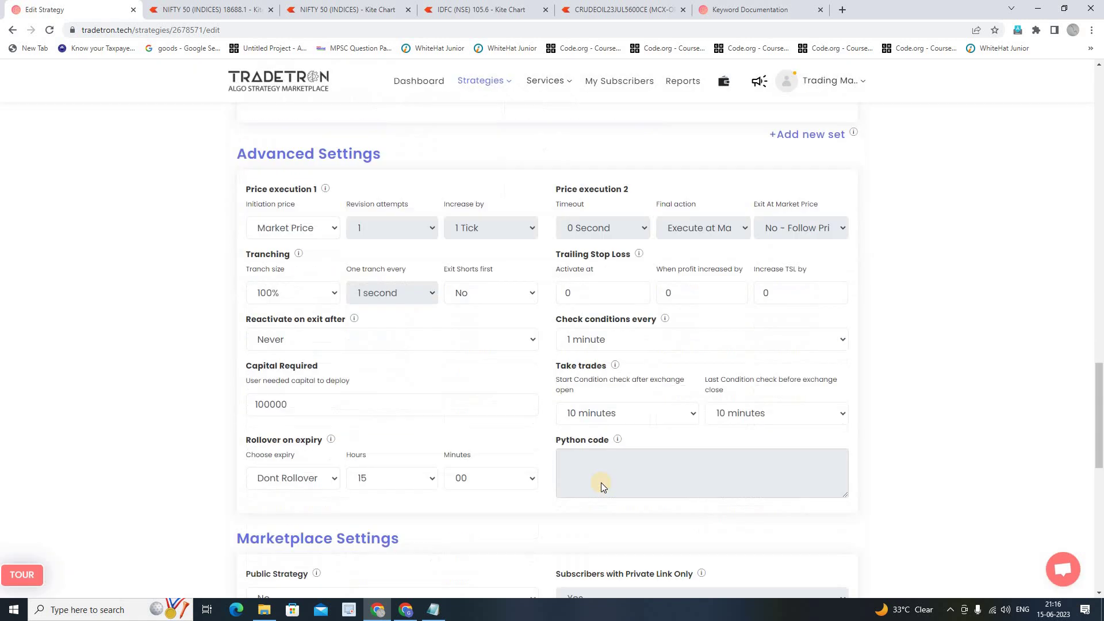
{"action": "left_click", "coordinate": [527, 417]}
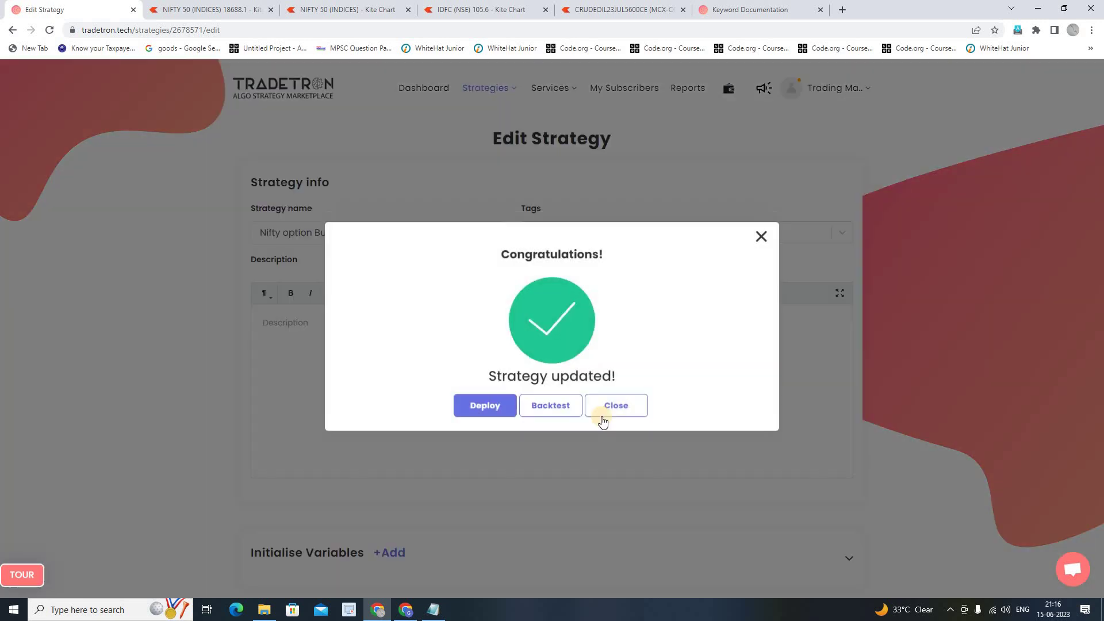
{"action": "left_click", "coordinate": [602, 413]}
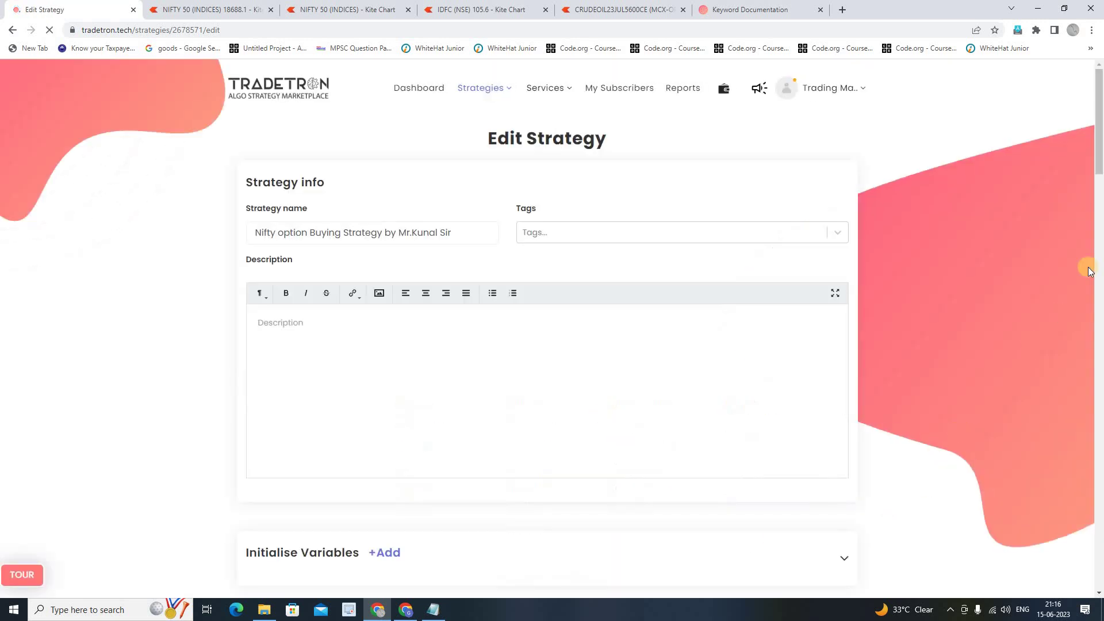
{"action": "scroll", "coordinate": [1099, 498], "scroll_direction": "down", "scroll_amount": 20}
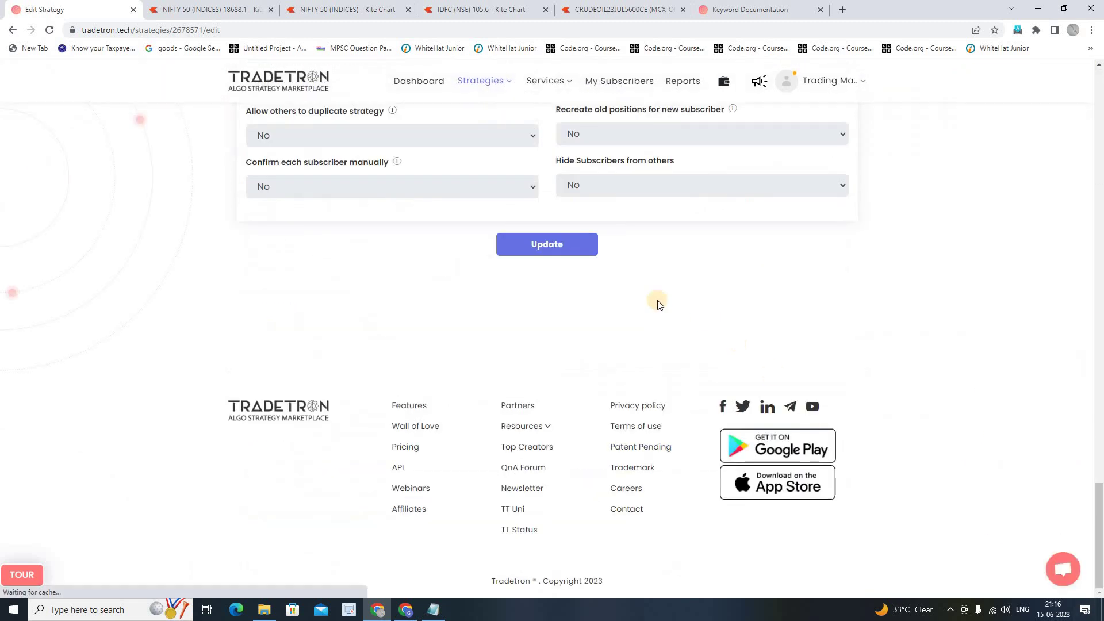
{"action": "left_click", "coordinate": [537, 256]}
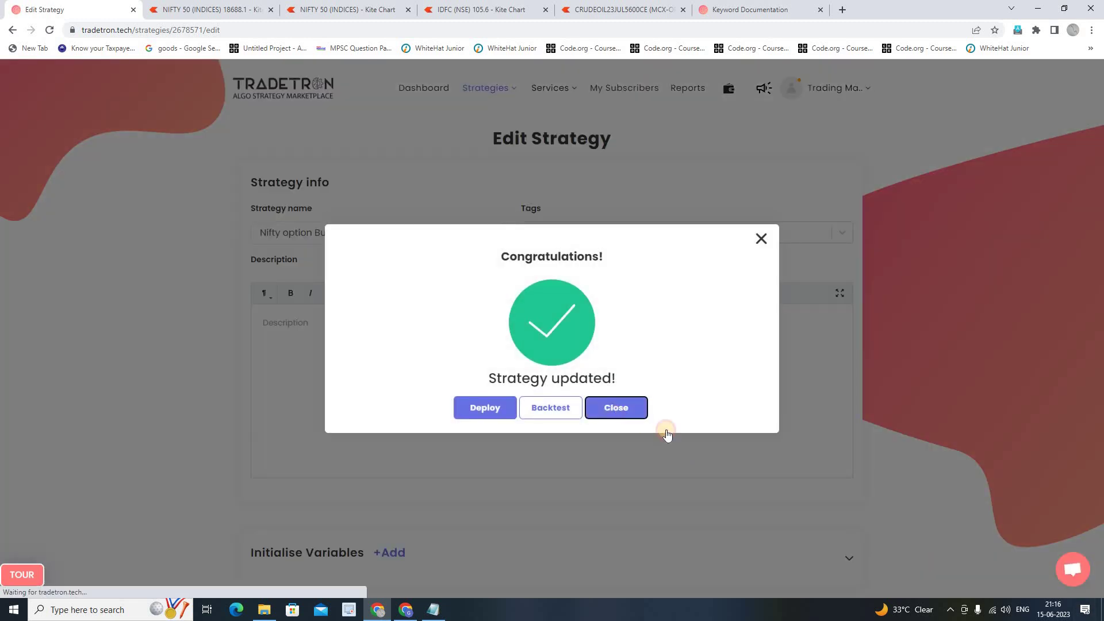
{"action": "left_click", "coordinate": [667, 434]}
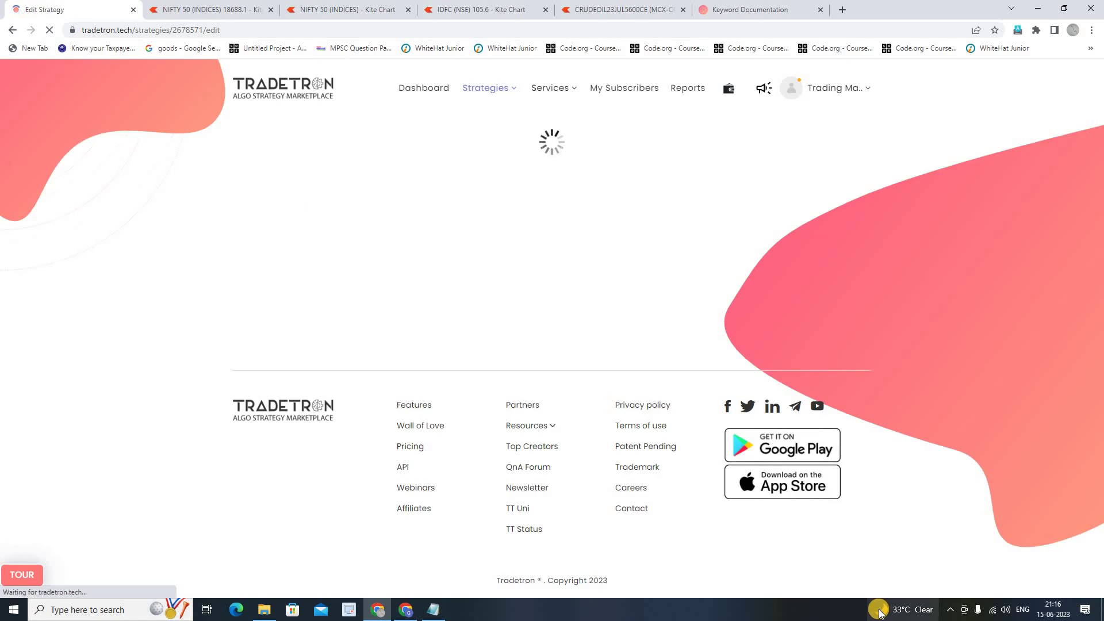
Review both sets and the Universal Exit condition, then update the strategy and close the confirmation
{"action": "scroll", "coordinate": [564, 488], "scroll_direction": "down", "scroll_amount": 4}
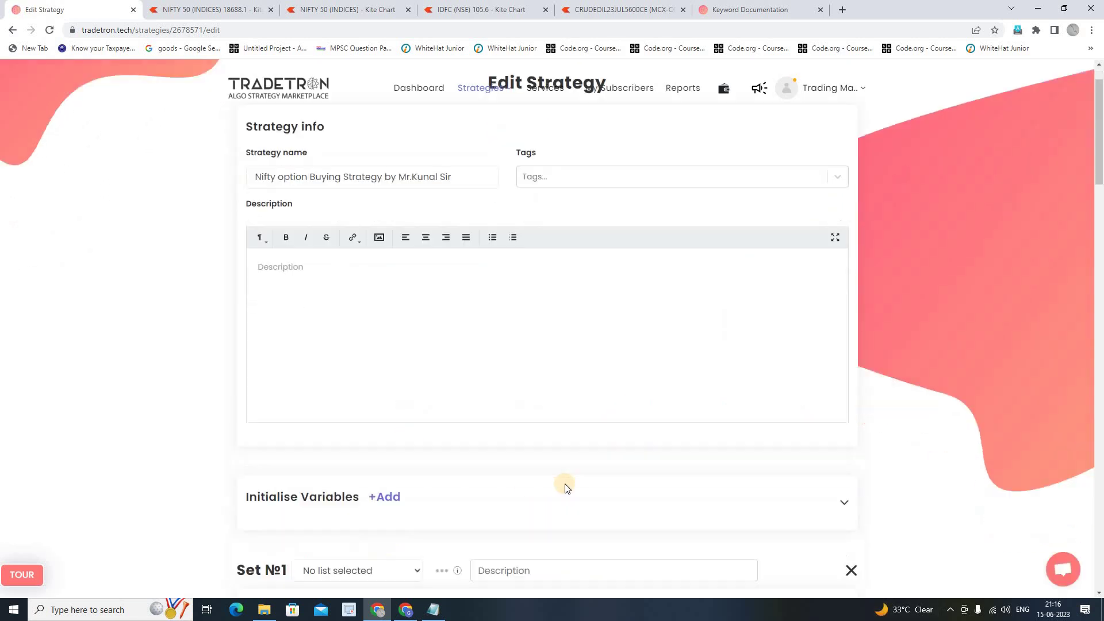
{"action": "scroll", "coordinate": [566, 522], "scroll_direction": "down", "scroll_amount": 5}
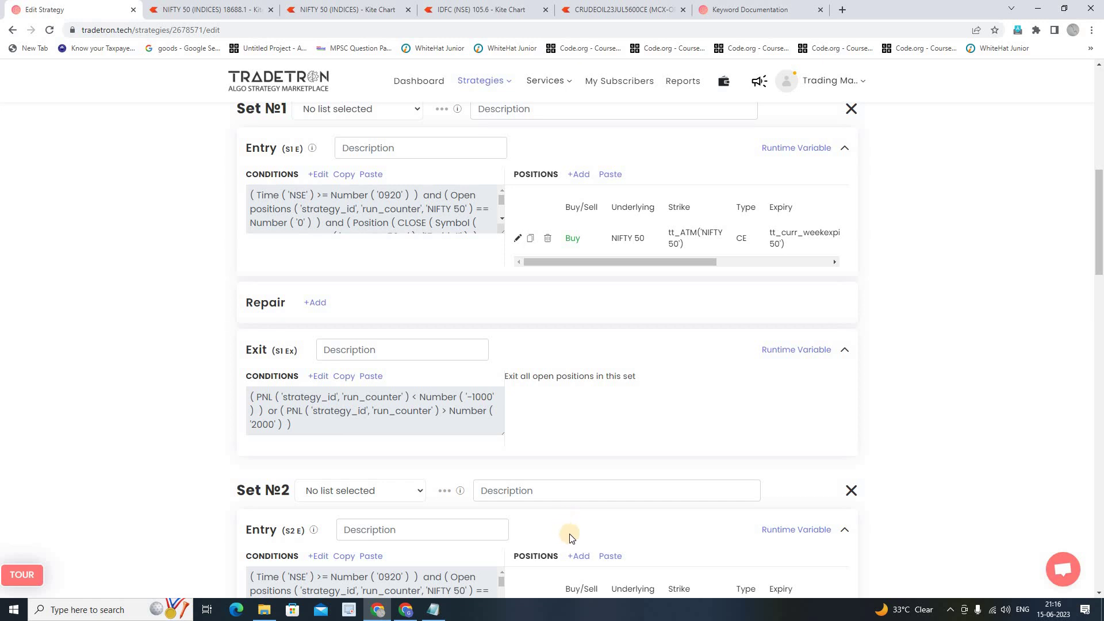
{"action": "scroll", "coordinate": [501, 512], "scroll_direction": "down", "scroll_amount": 5}
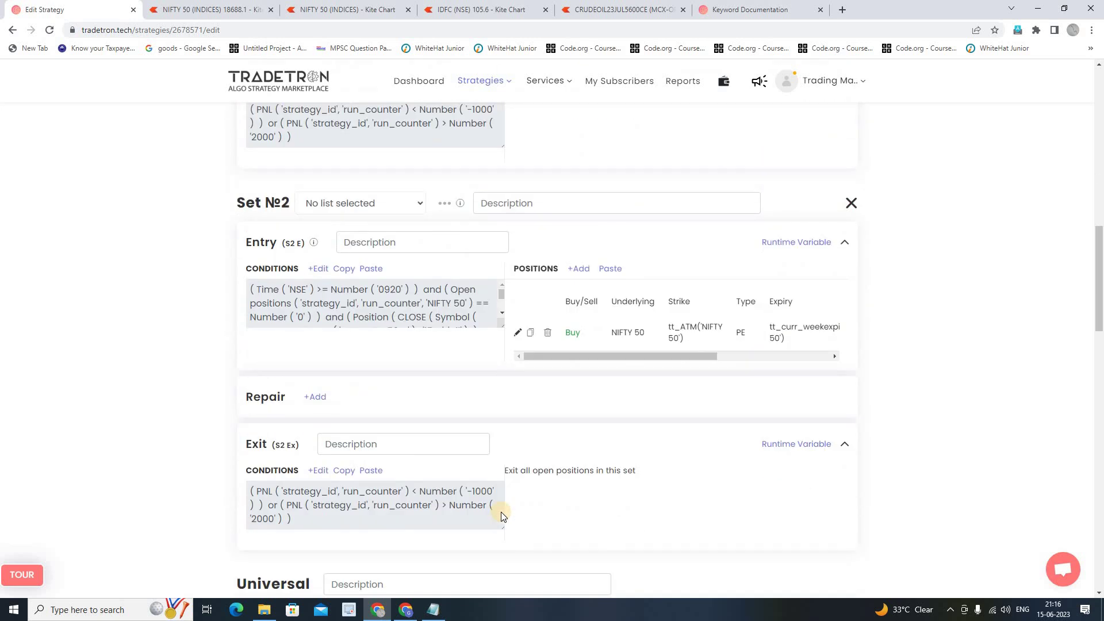
{"action": "scroll", "coordinate": [501, 512], "scroll_direction": "down", "scroll_amount": 10}
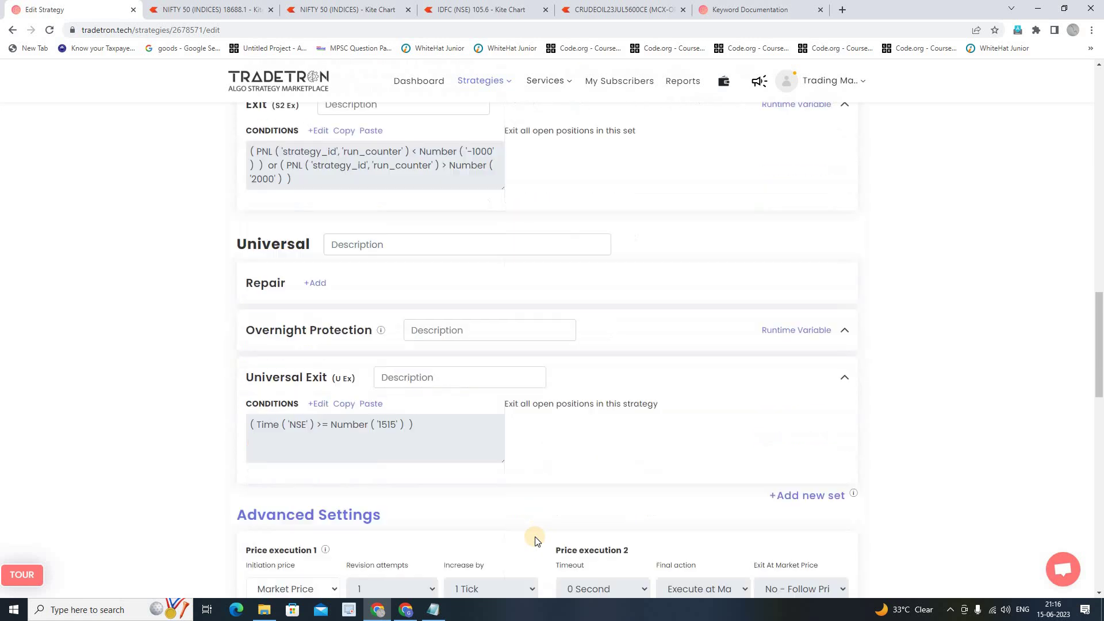
{"action": "scroll", "coordinate": [534, 537], "scroll_direction": "down", "scroll_amount": 10}
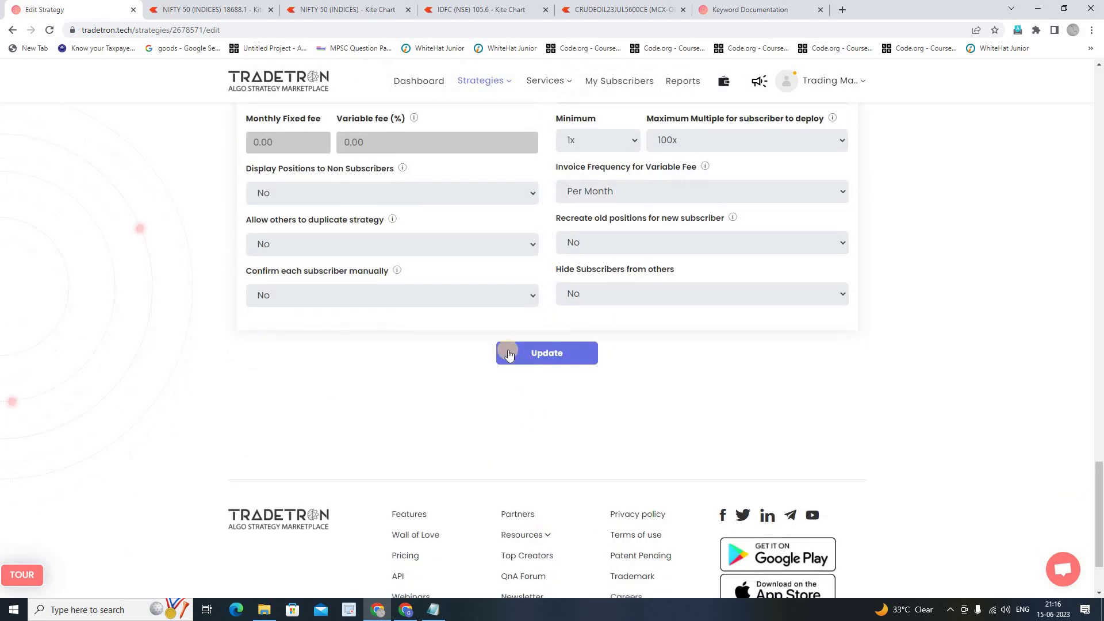
{"action": "left_click", "coordinate": [512, 353]}
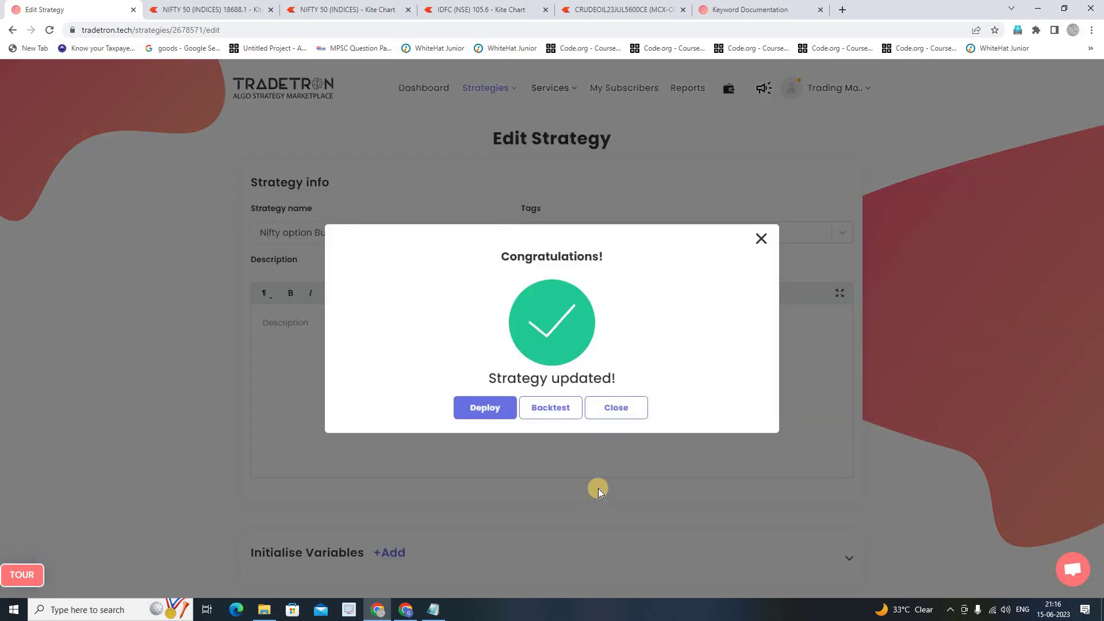
{"action": "left_click", "coordinate": [599, 407]}
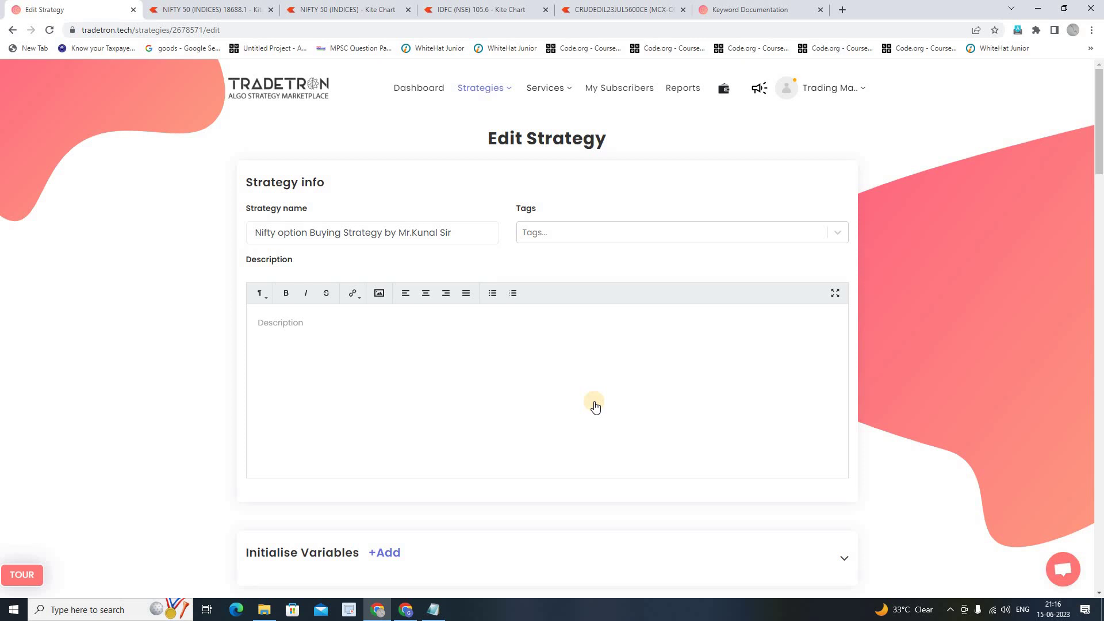
Update the strategy three more times, closing the confirmation between updates
{"action": "scroll", "coordinate": [480, 525], "scroll_direction": "down", "scroll_amount": 15}
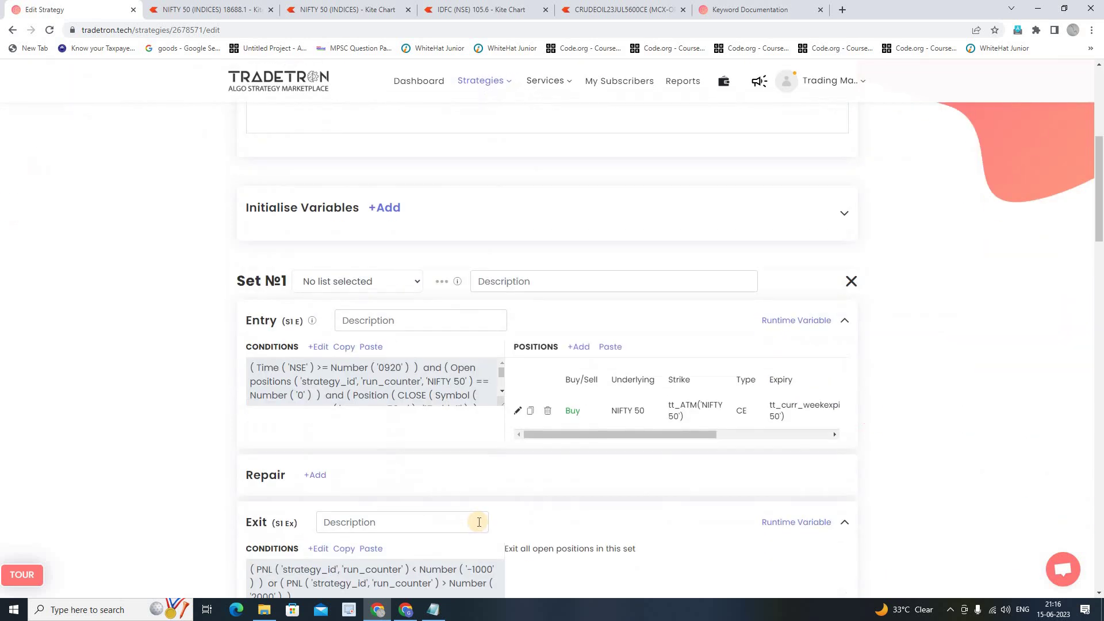
{"action": "scroll", "coordinate": [480, 524], "scroll_direction": "down", "scroll_amount": 20}
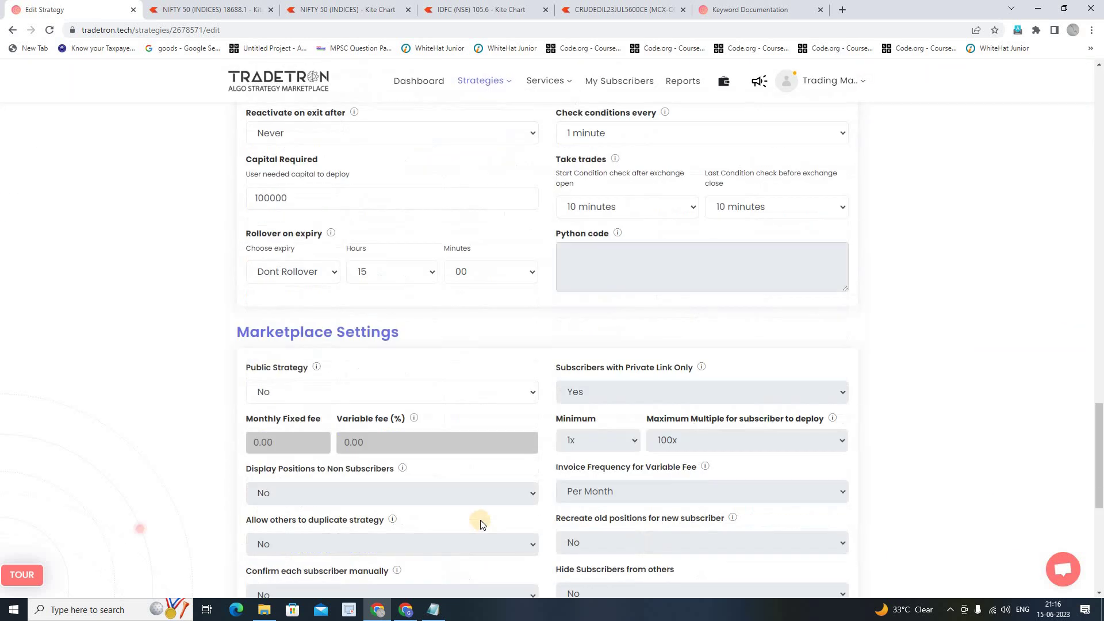
{"action": "scroll", "coordinate": [480, 519], "scroll_direction": "down", "scroll_amount": 5}
{"action": "left_click", "coordinate": [517, 294]}
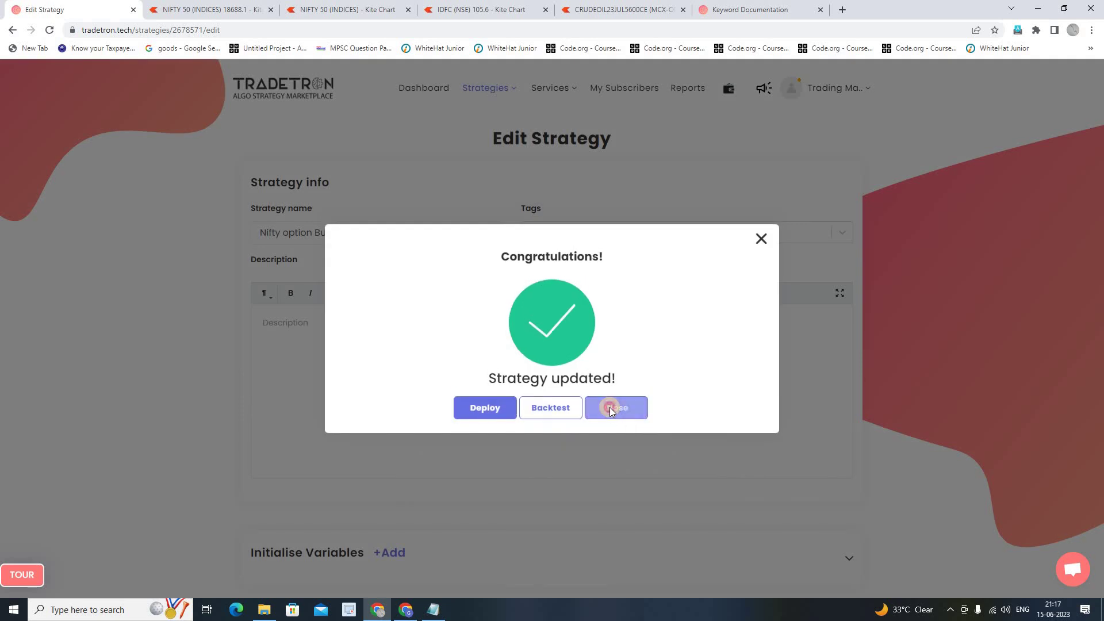
{"action": "left_click", "coordinate": [611, 409]}
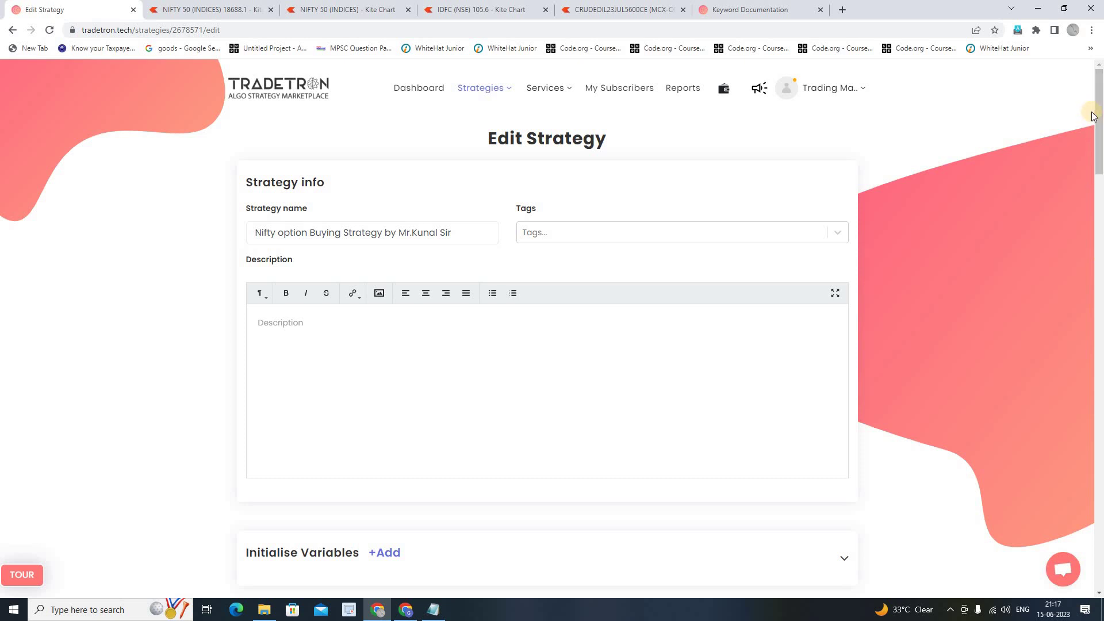
{"action": "left_click_drag", "start_coordinate": [1098, 142], "coordinate": [1098, 554]}
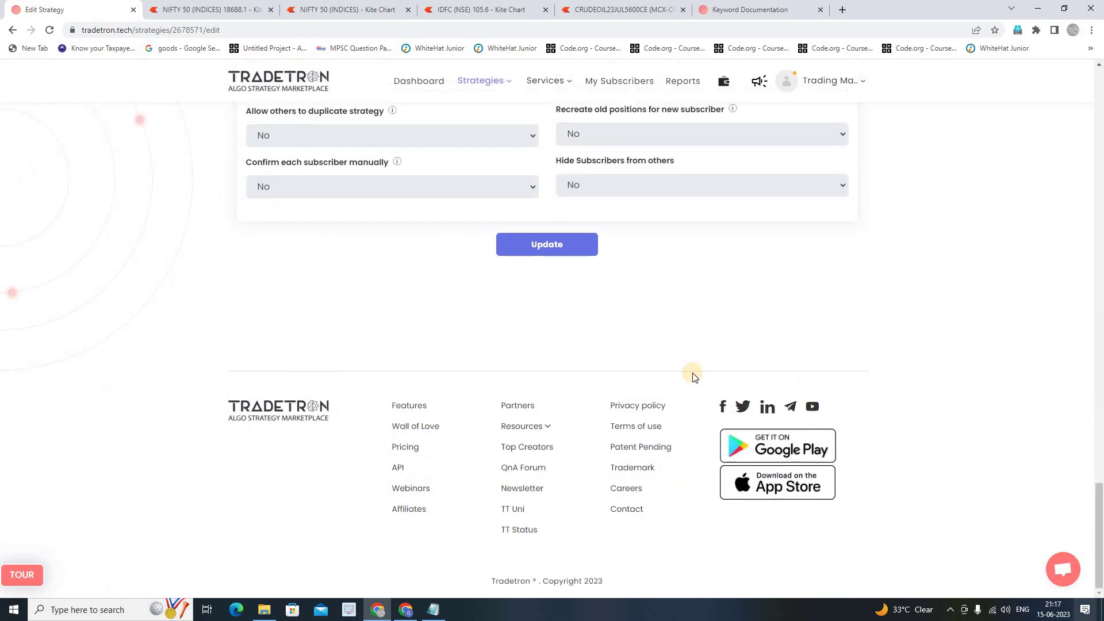
{"action": "left_click", "coordinate": [515, 246]}
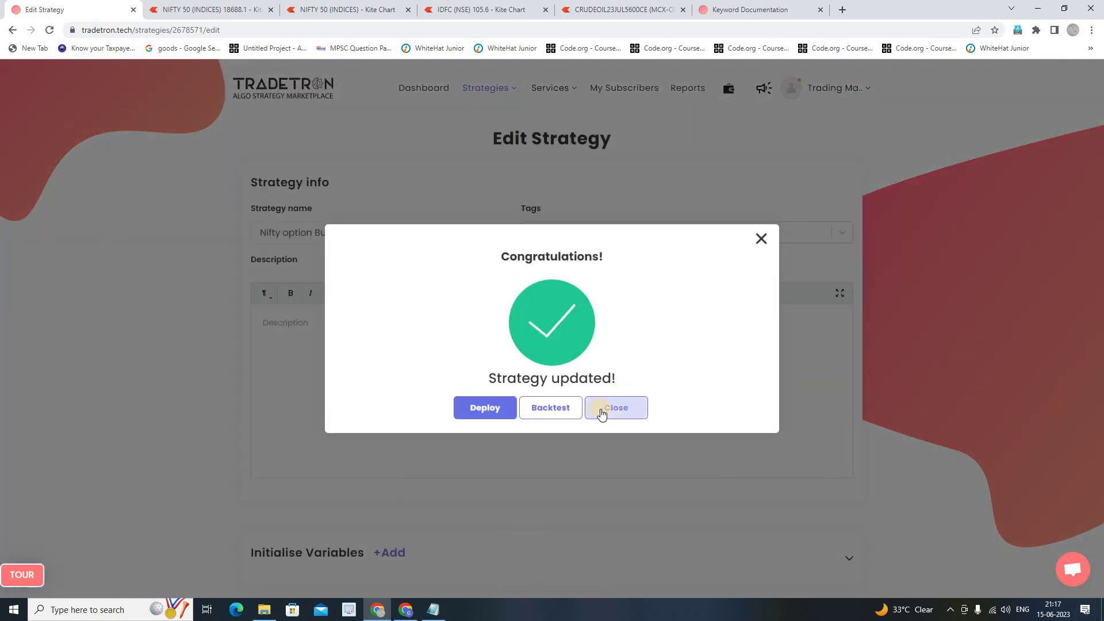
{"action": "left_click", "coordinate": [609, 408]}
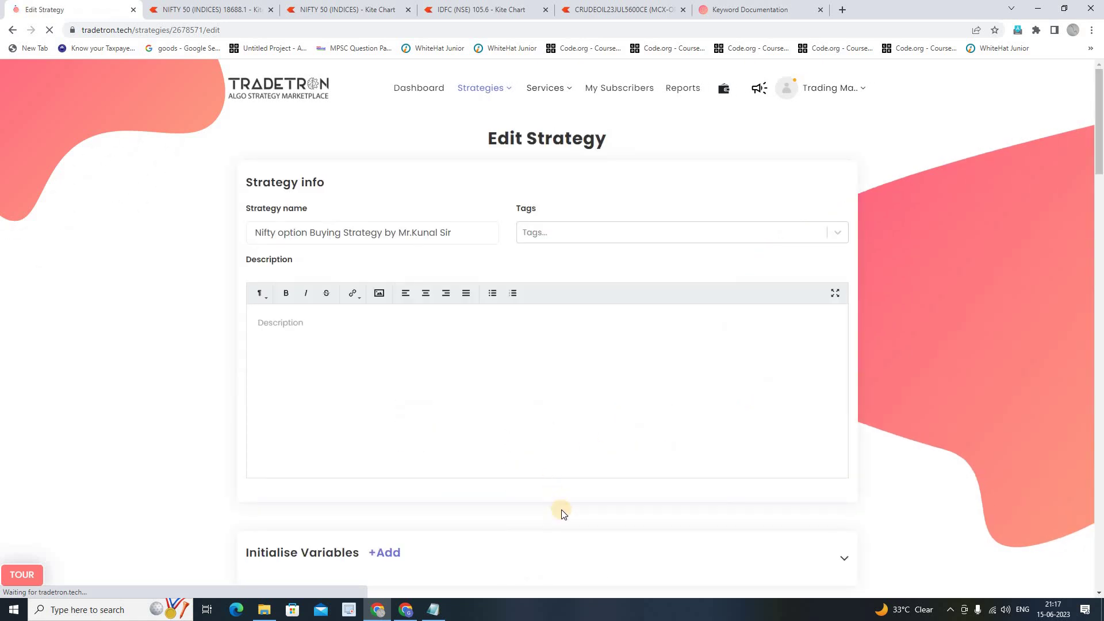
{"action": "scroll", "coordinate": [561, 521], "scroll_direction": "down", "scroll_amount": 7}
{"action": "scroll", "coordinate": [561, 521], "scroll_direction": "down", "scroll_amount": 20}
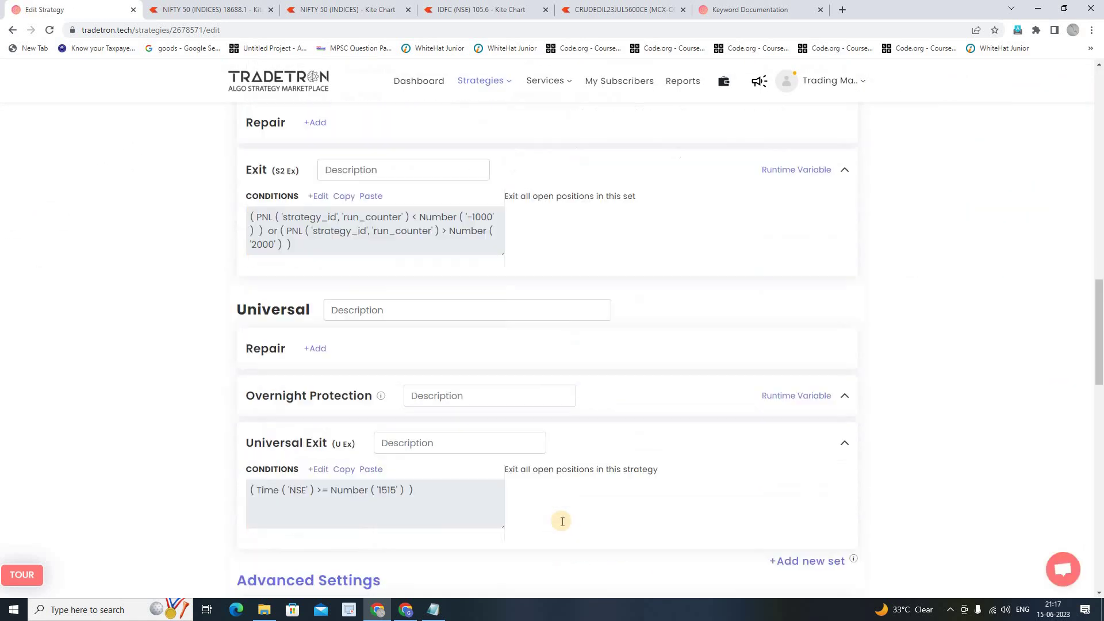
{"action": "scroll", "coordinate": [542, 517], "scroll_direction": "down", "scroll_amount": 5}
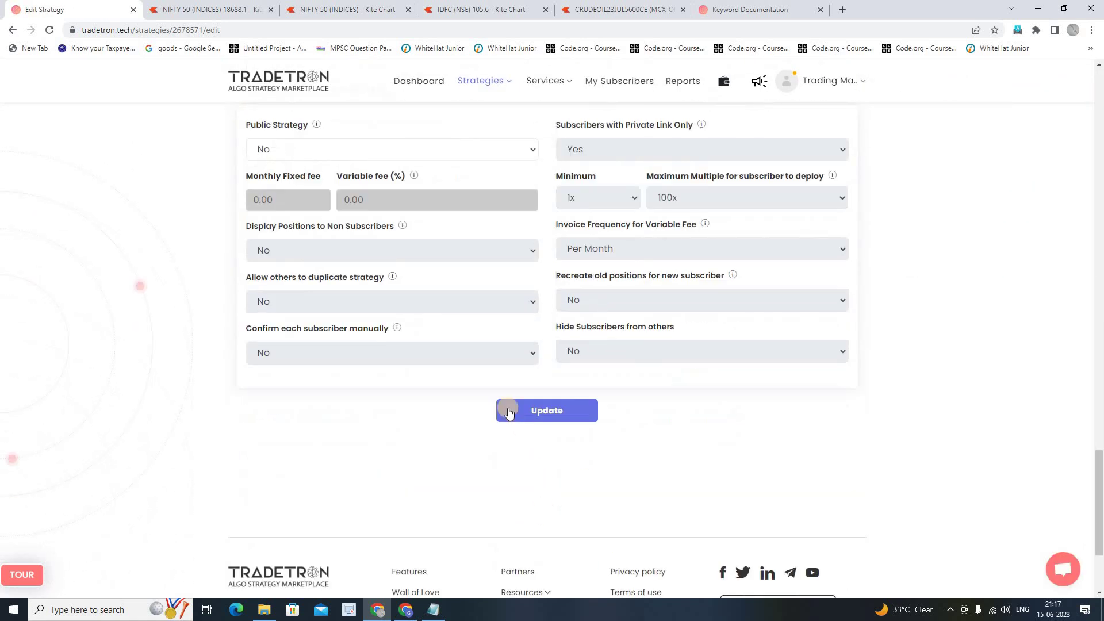
{"action": "left_click", "coordinate": [508, 409]}
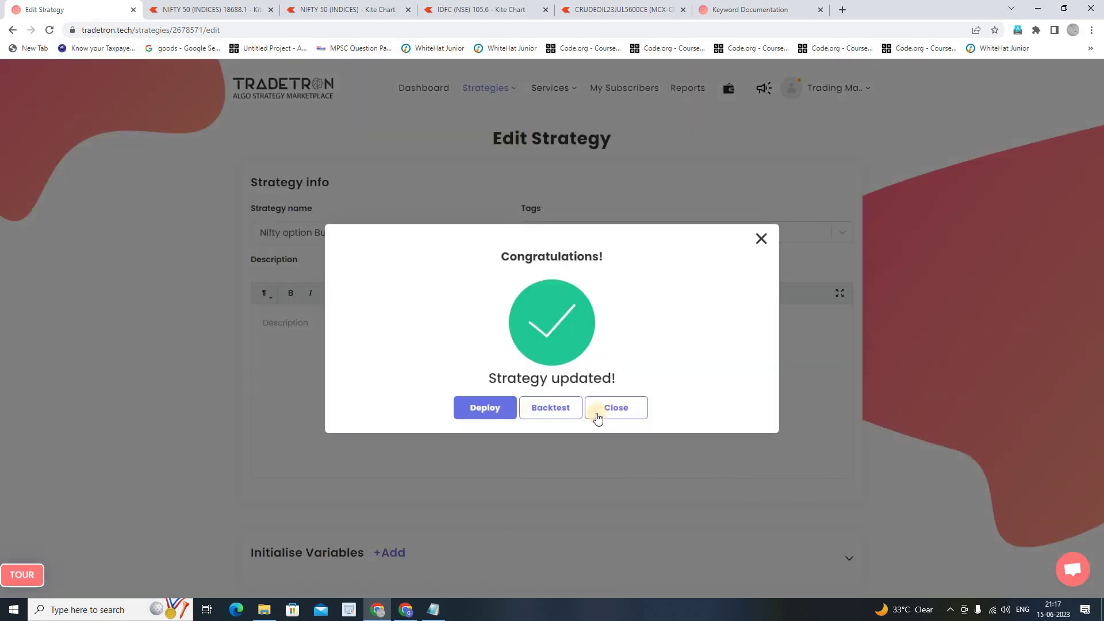
Close the update confirmation, update the strategy once more, and dismiss the new confirmation
{"action": "left_click", "coordinate": [603, 409]}
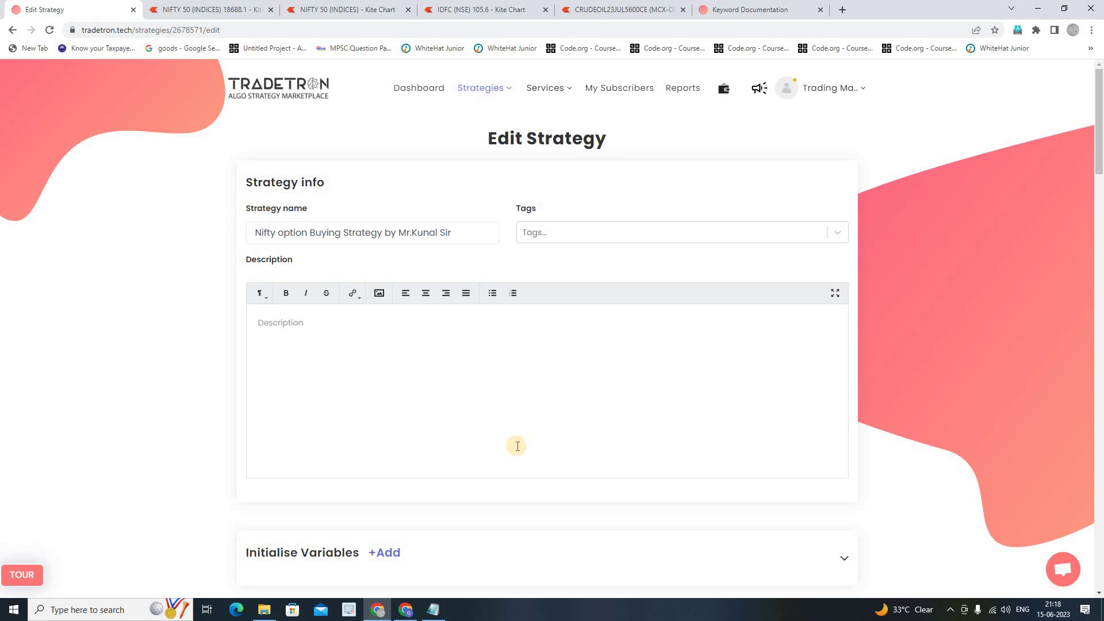
{"action": "scroll", "coordinate": [517, 445], "scroll_direction": "down", "scroll_amount": 15}
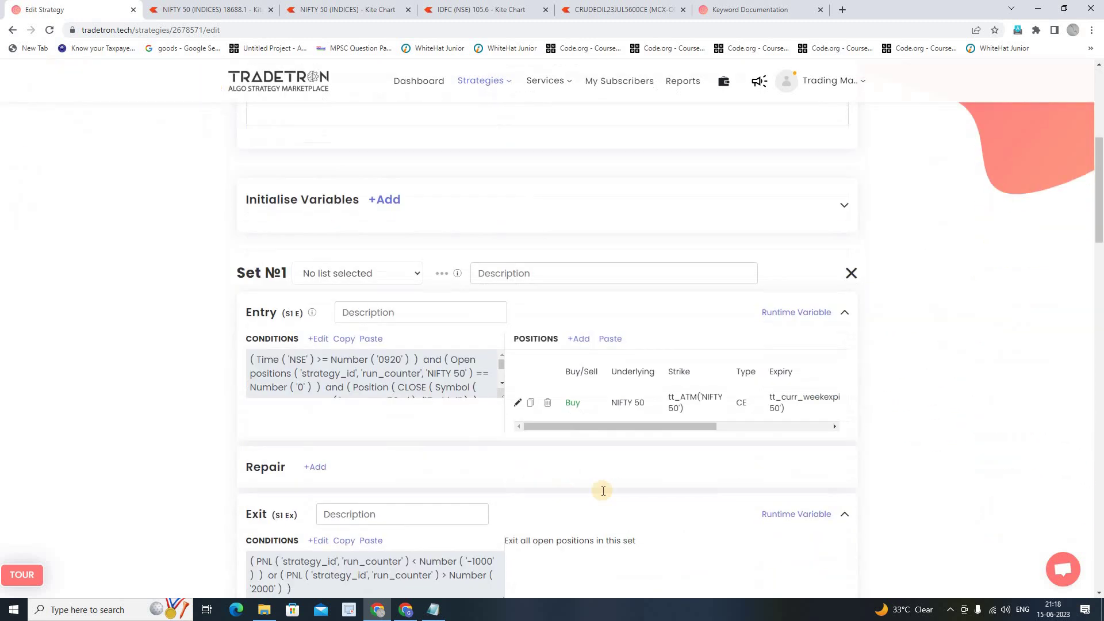
{"action": "scroll", "coordinate": [638, 462], "scroll_direction": "down", "scroll_amount": 20}
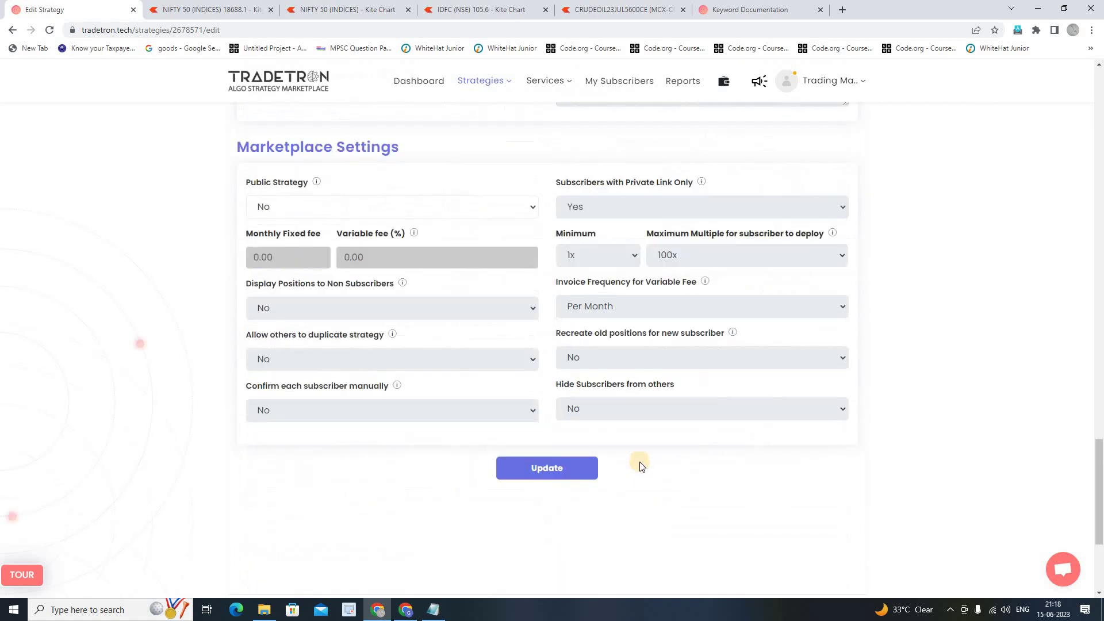
{"action": "left_click", "coordinate": [510, 247]}
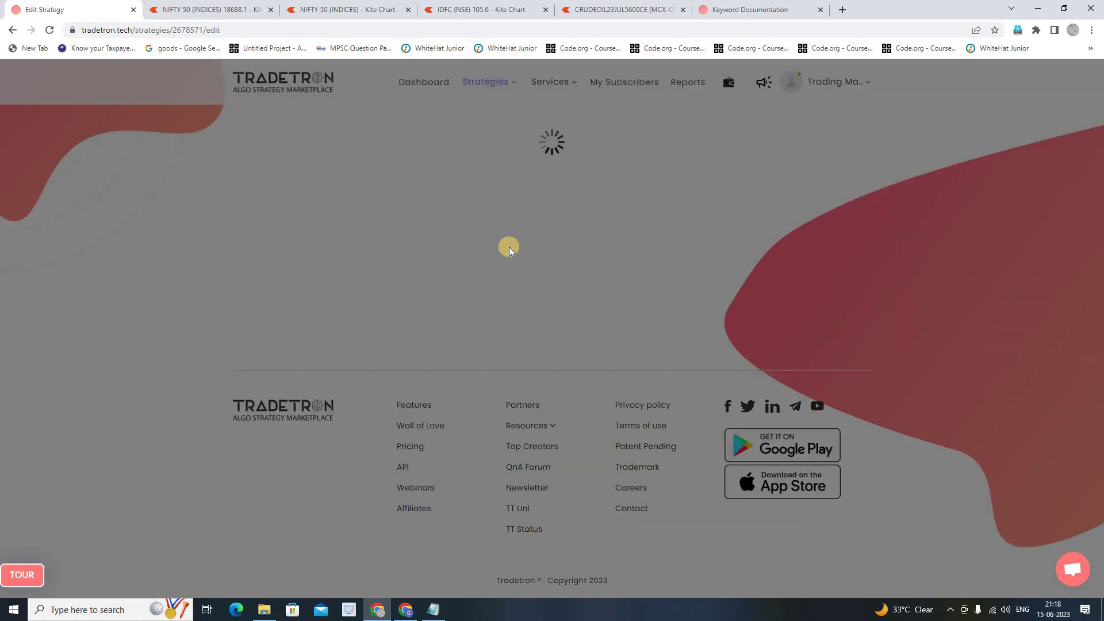
{"action": "left_click", "coordinate": [616, 419]}
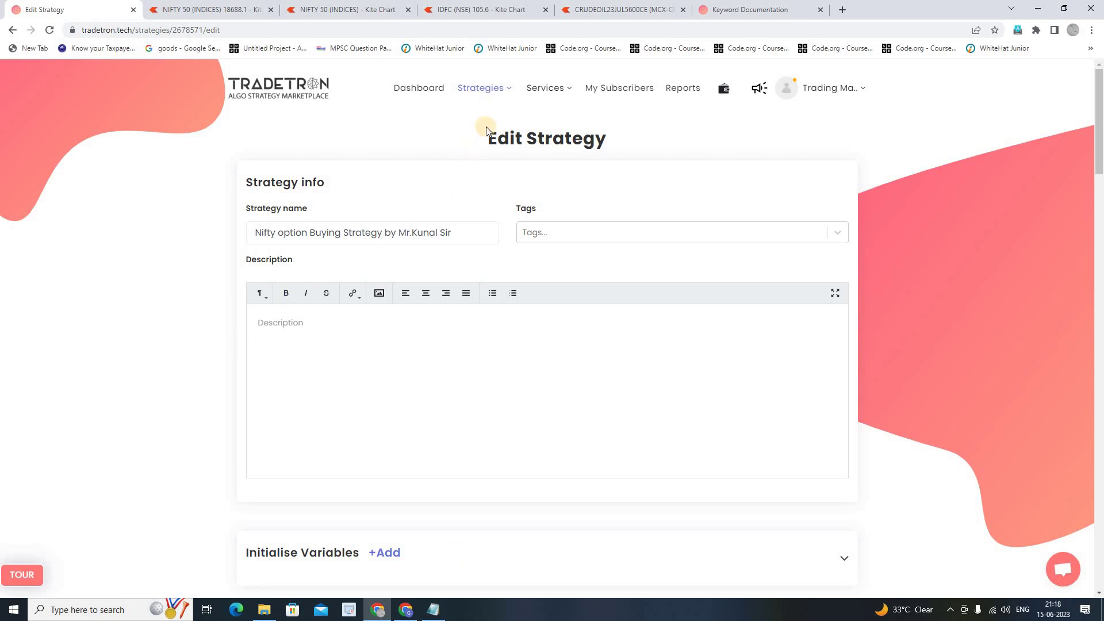
Open the deployed strategies and set the Counter of the *VALUE PHA Nifty50+ Niftybank Weekly Option Chart Buying Strategy to All
{"action": "left_click", "coordinate": [480, 89]}
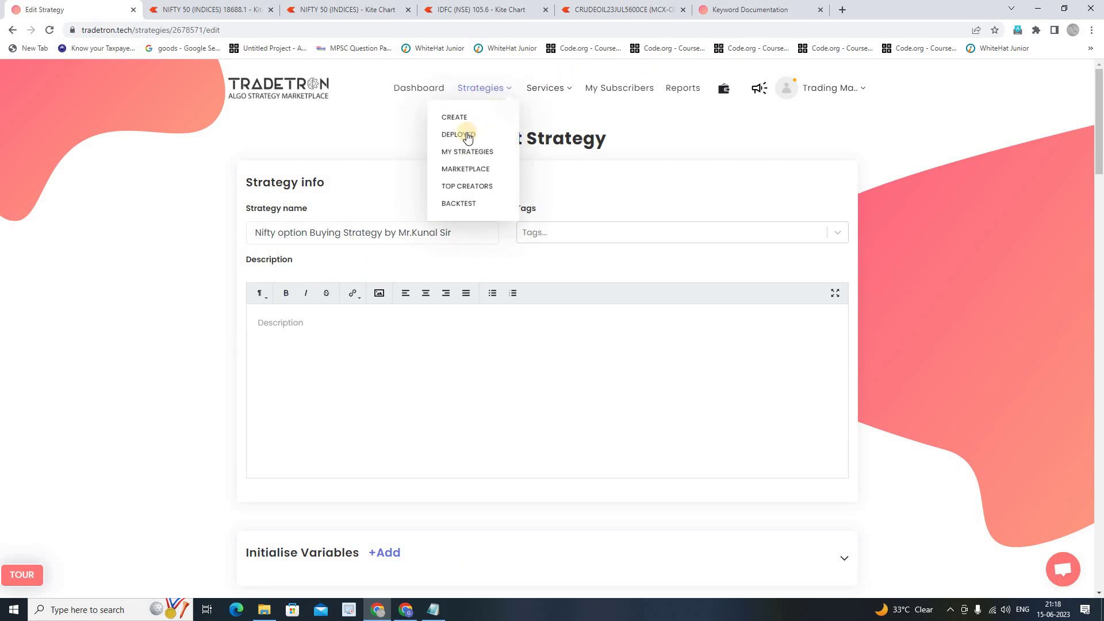
{"action": "left_click", "coordinate": [461, 139]}
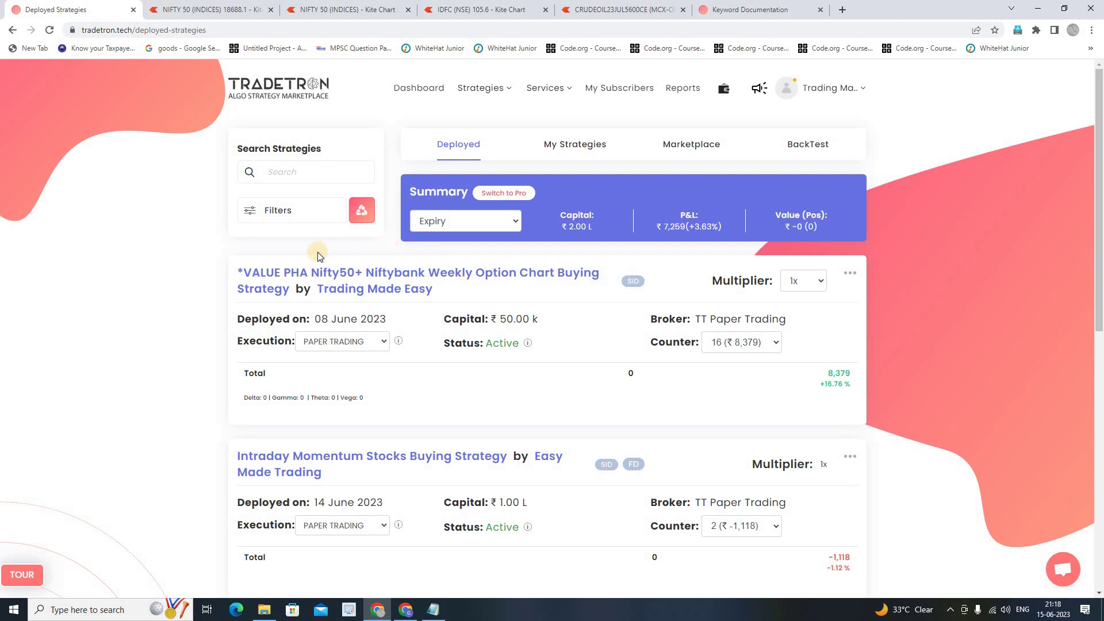
{"action": "left_click", "coordinate": [775, 345]}
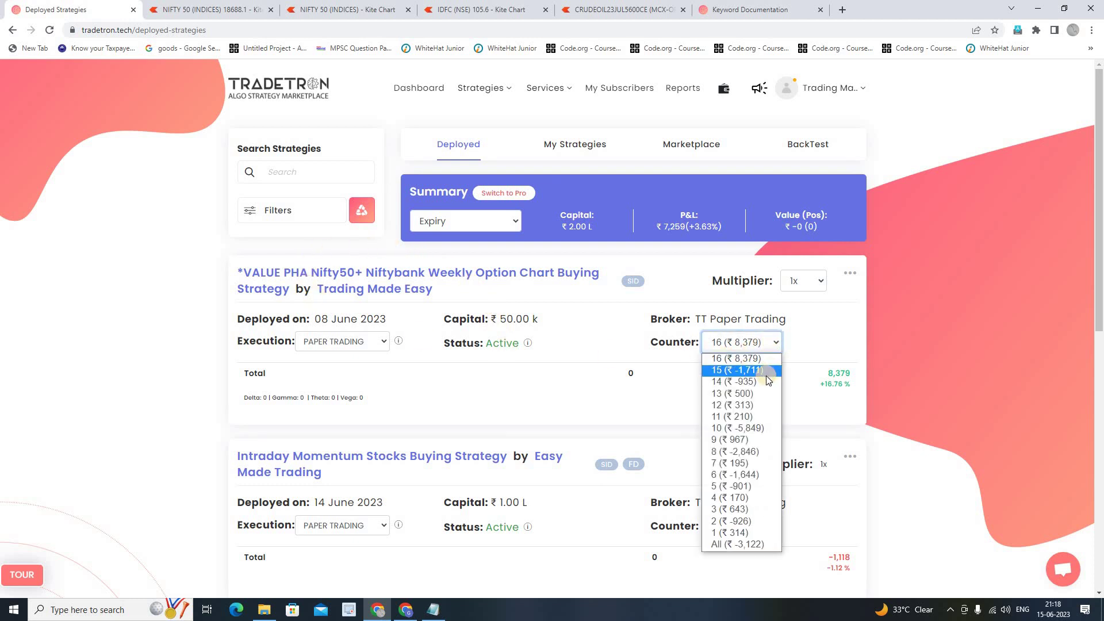
{"action": "left_click", "coordinate": [749, 544]}
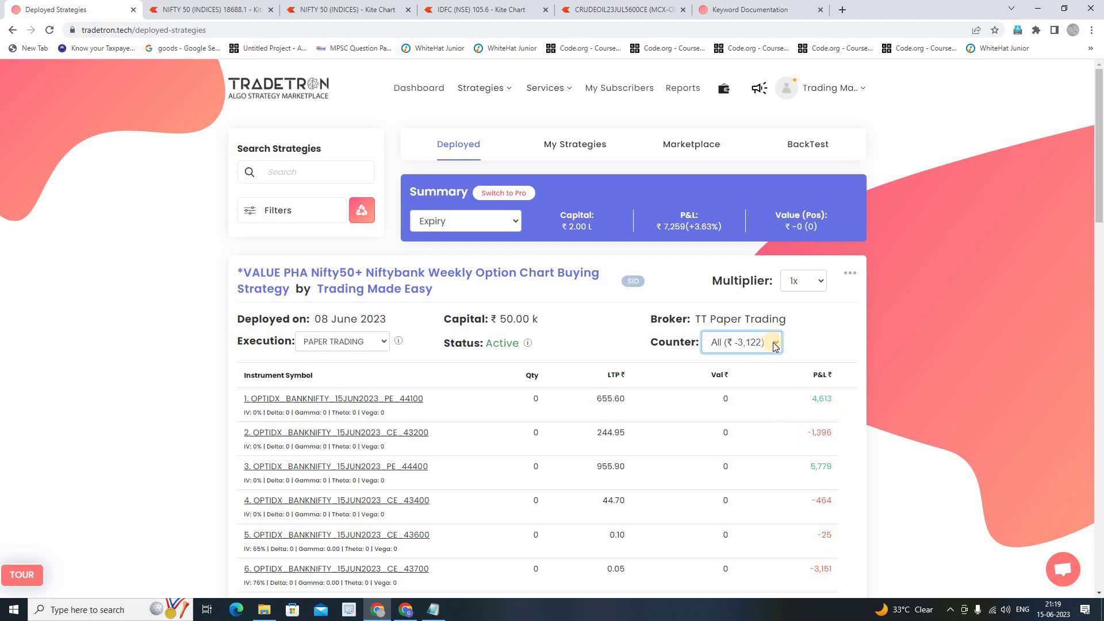
Review the positions and P&L of all the deployed paper trading strategies, then return to the first one
{"action": "left_click", "coordinate": [390, 146]}
{"action": "scroll", "coordinate": [454, 437], "scroll_direction": "down", "scroll_amount": 12}
{"action": "scroll", "coordinate": [454, 437], "scroll_direction": "down", "scroll_amount": 6}
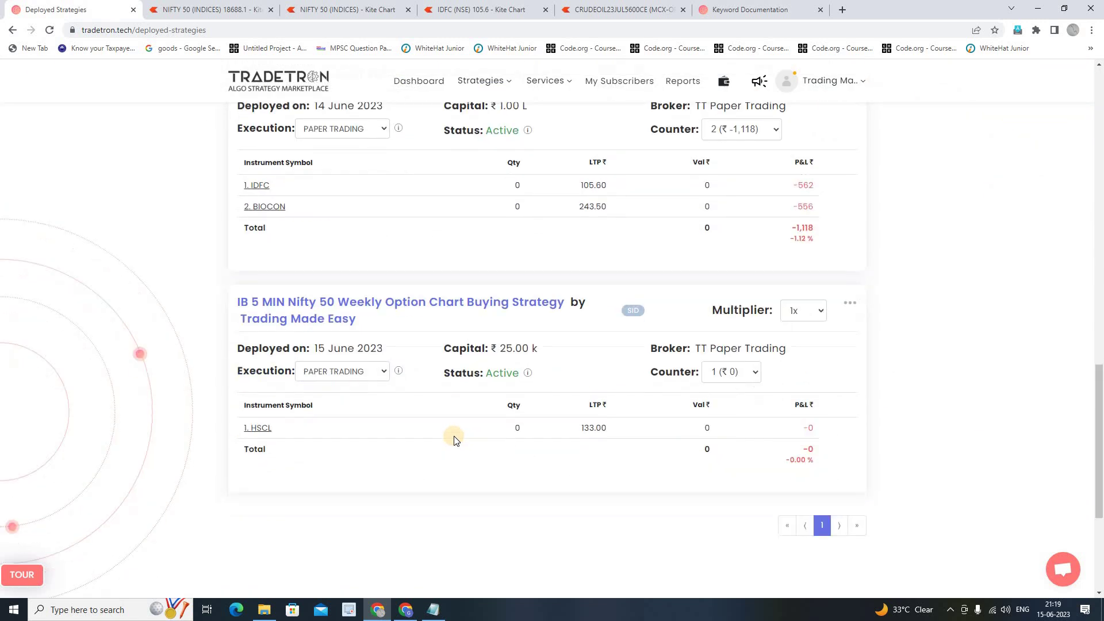
{"action": "scroll", "coordinate": [623, 387], "scroll_direction": "up", "scroll_amount": 2}
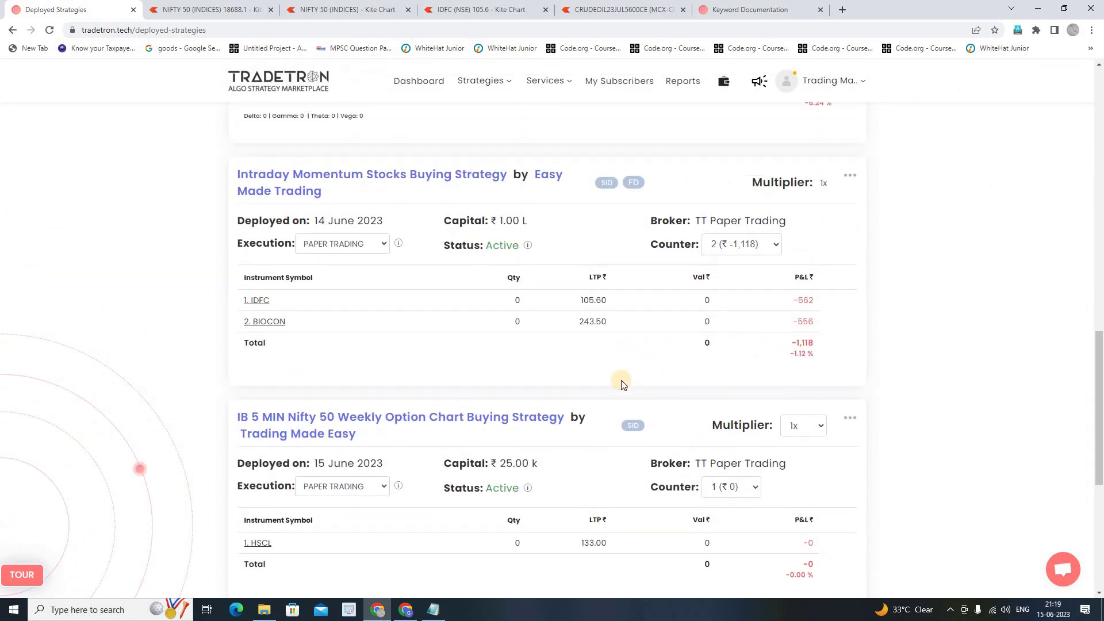
{"action": "scroll", "coordinate": [621, 381], "scroll_direction": "up", "scroll_amount": 15}
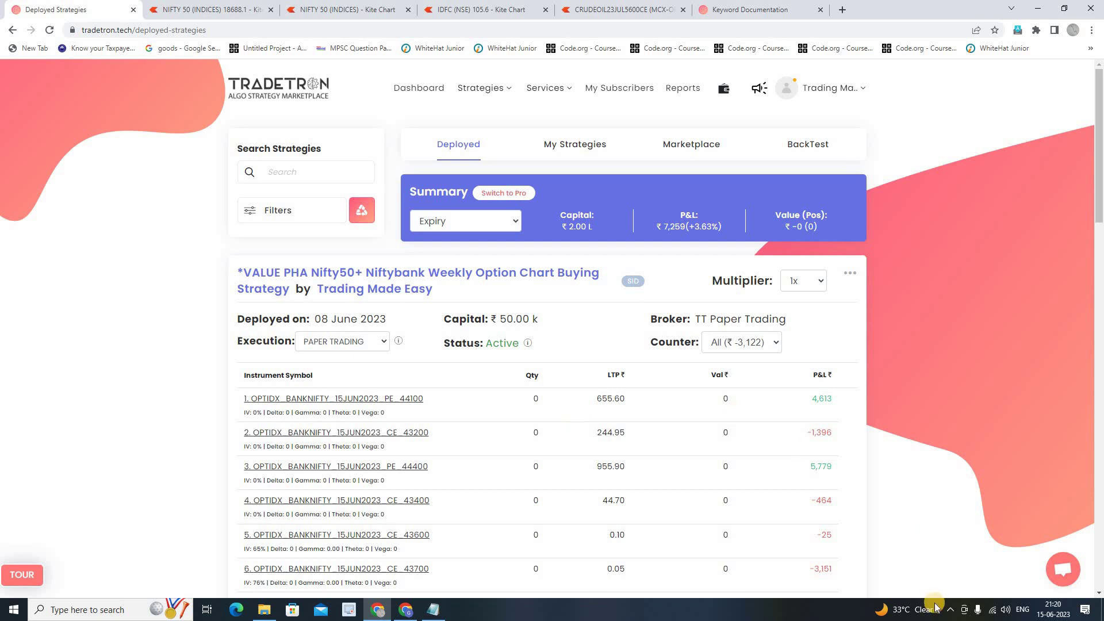
{"action": "left_click", "coordinate": [951, 608]}
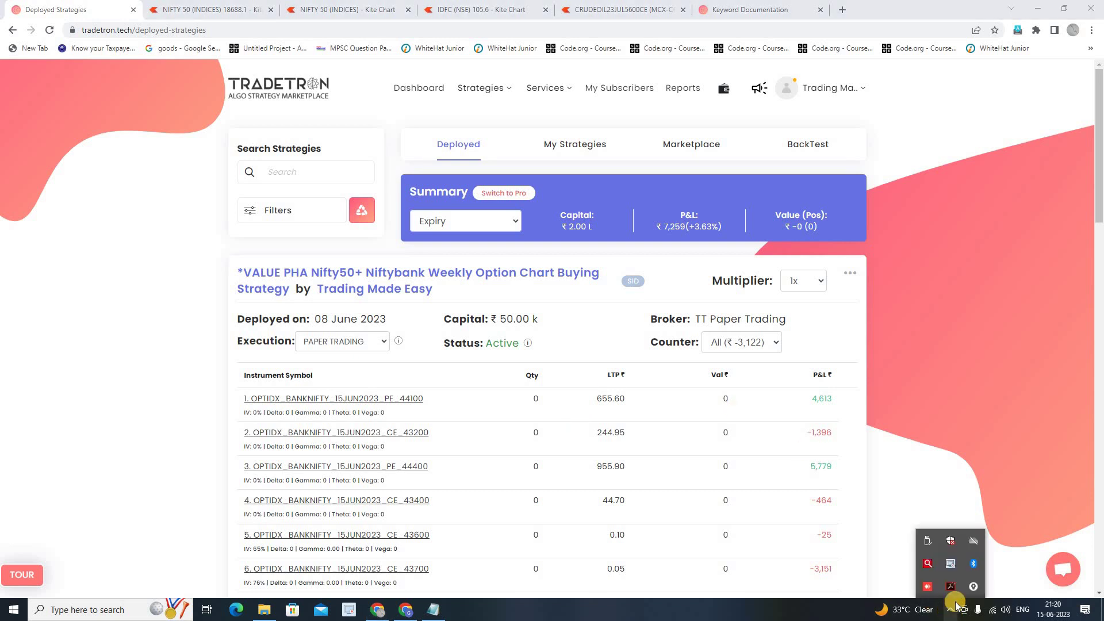